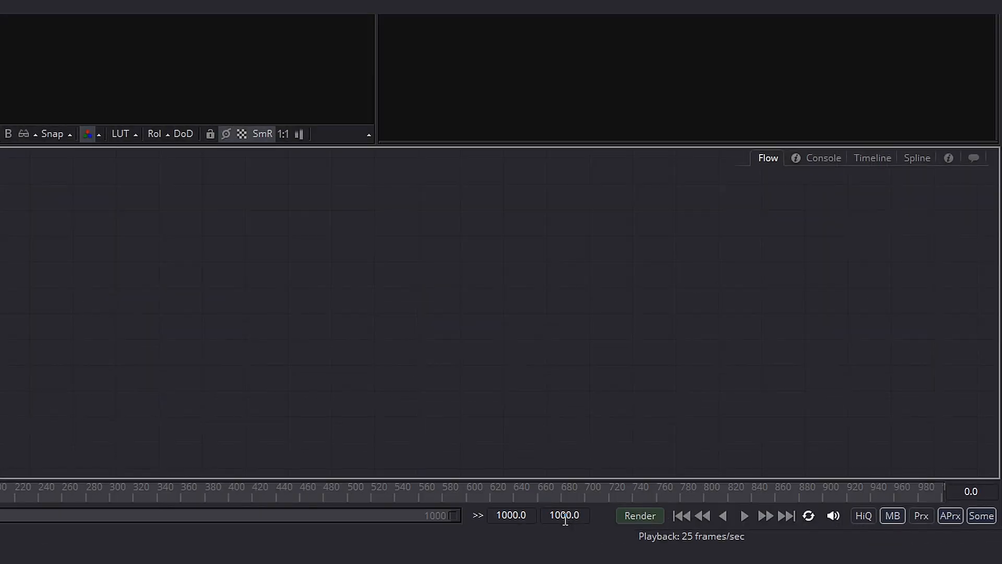
Set the last frame of the composition's render range to 50
click(544, 523)
text(50)
key(Return)
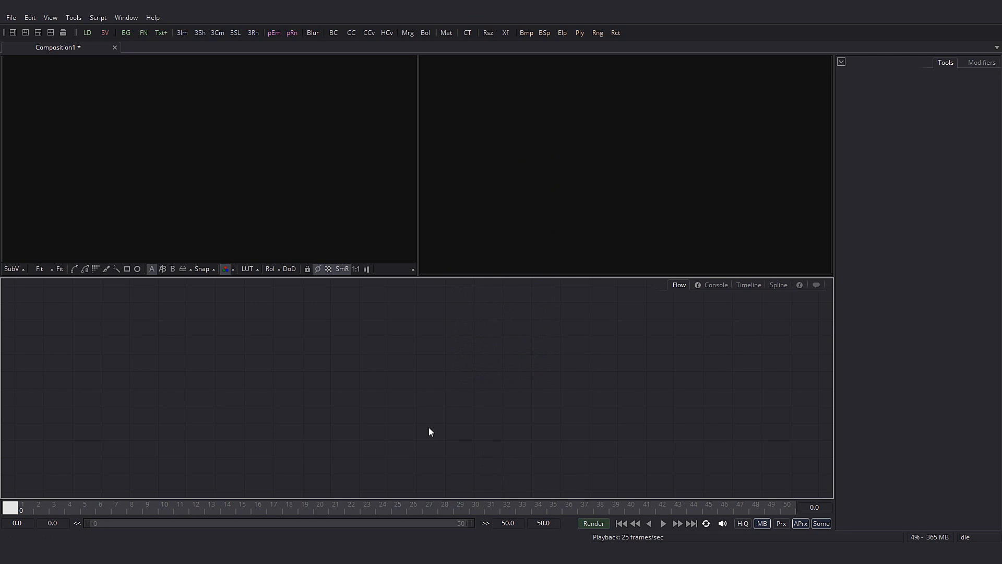
Add a Text+ node to the flow and display it in the first viewer
key(ctrl+space)
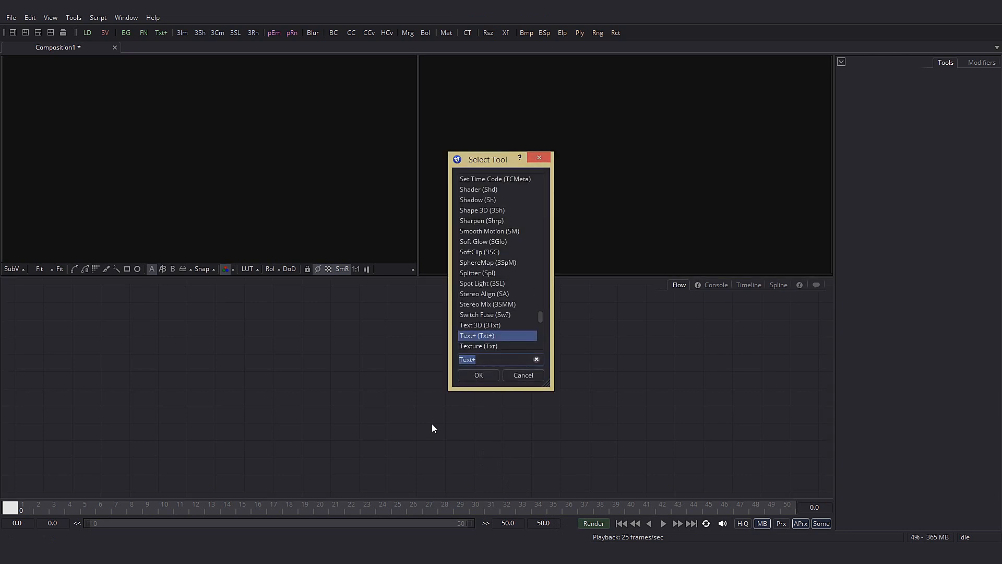
click(476, 375)
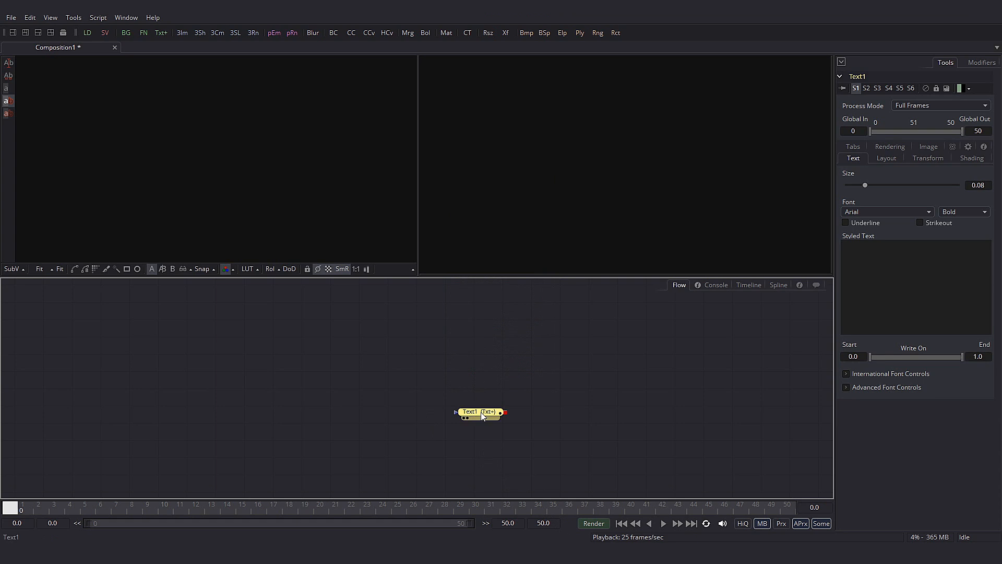
drag(304, 385, 240, 146)
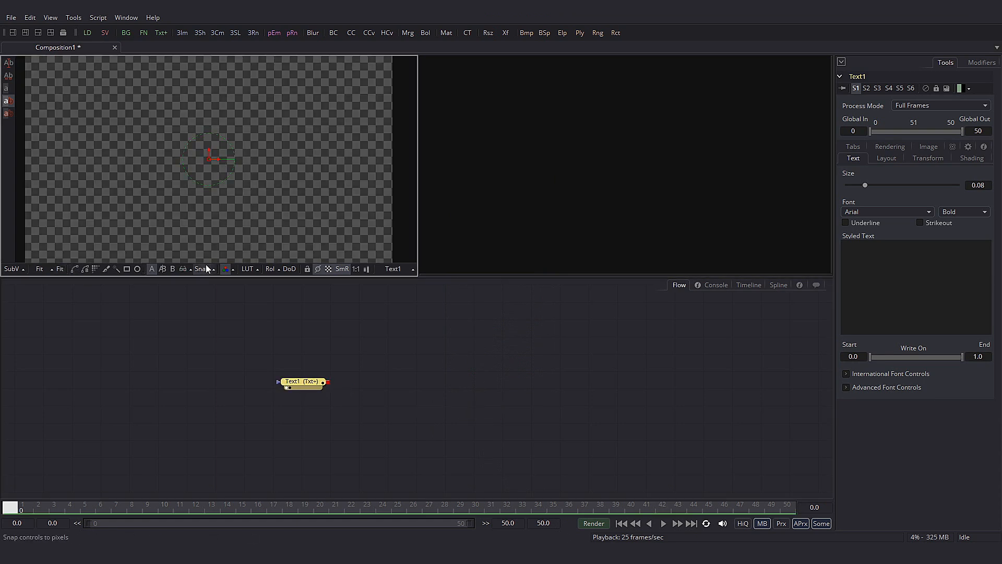
Enter "Here we go" as the node's styled text and set its font to Berlin Sans FB Demi
click(870, 256)
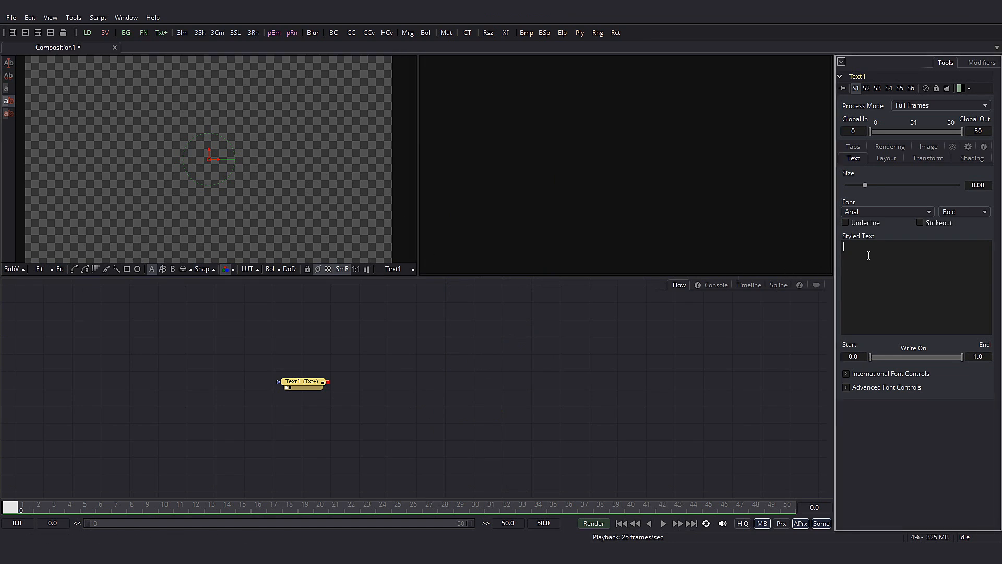
text(Here we go)
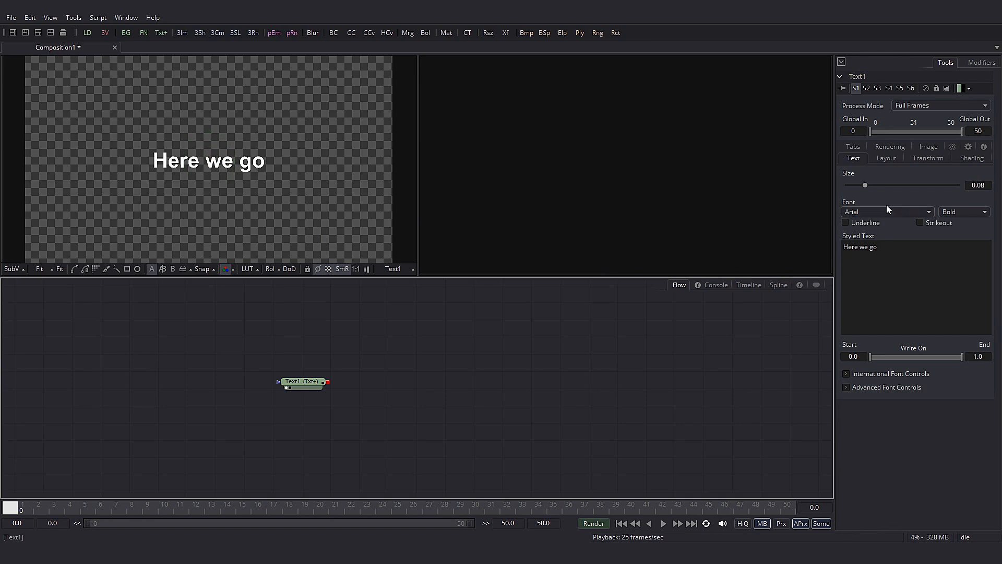
click(885, 211)
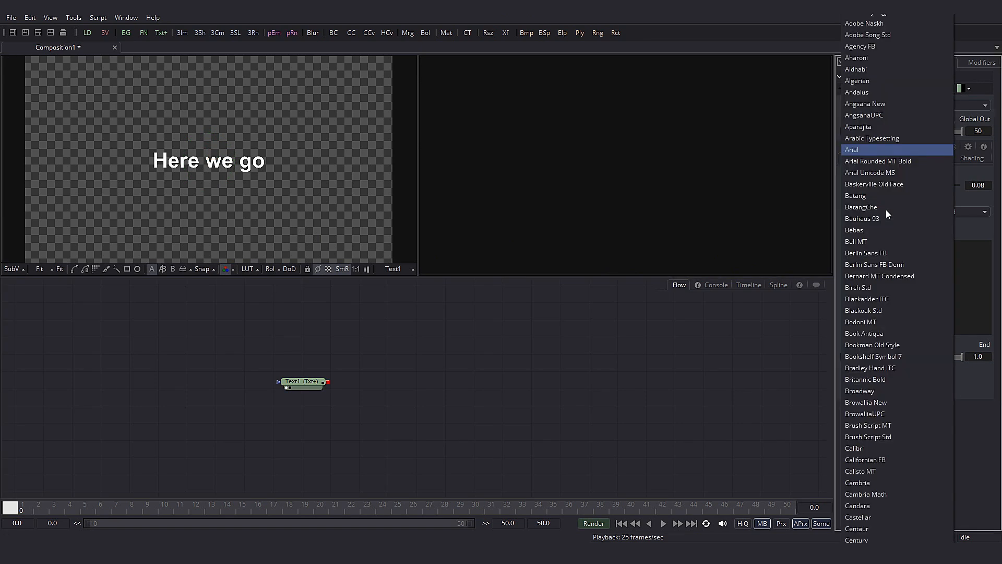
click(900, 264)
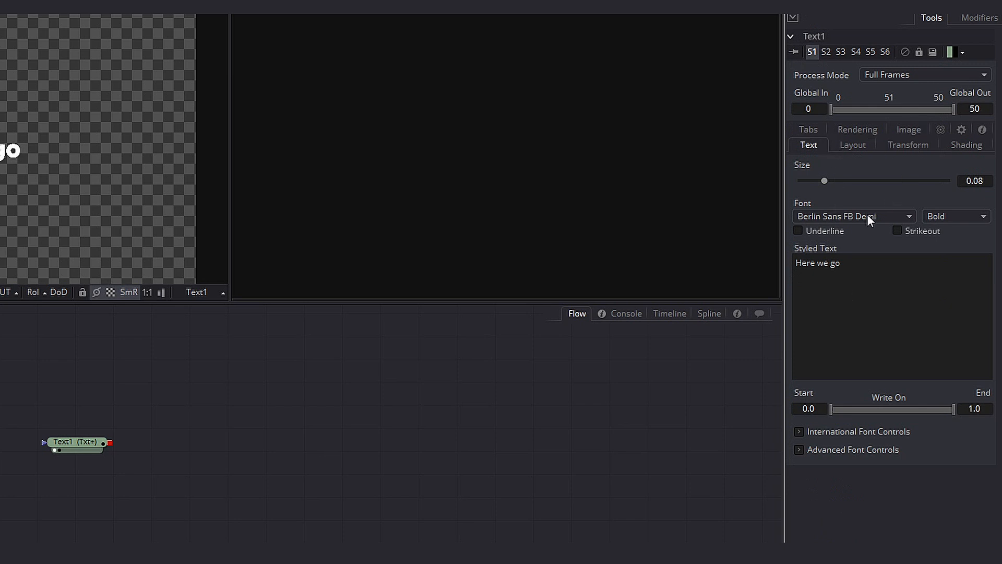
Attach a Follower modifier to the Text1 node's styled text and open the modifier's settings
click(74, 445)
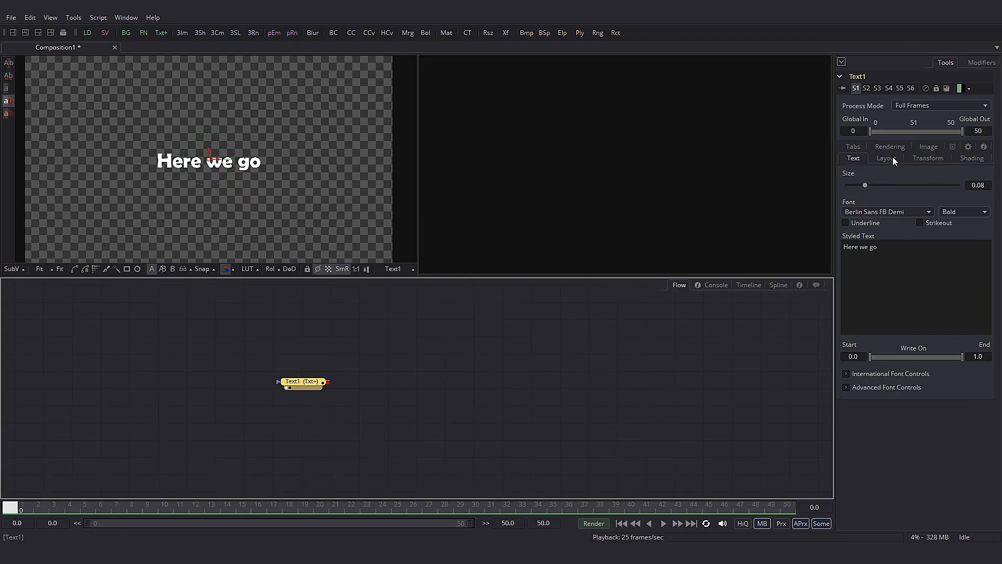
click(887, 158)
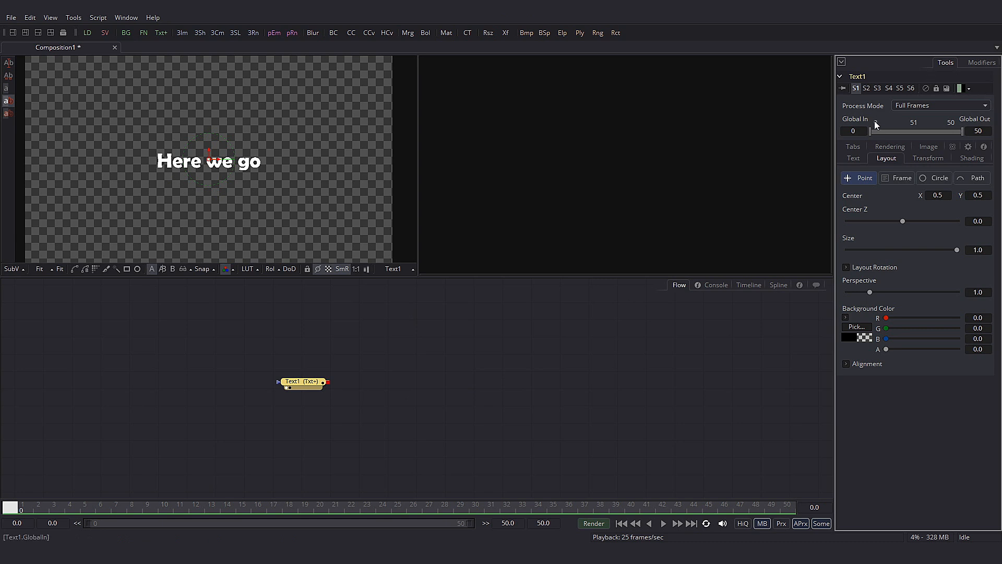
click(856, 157)
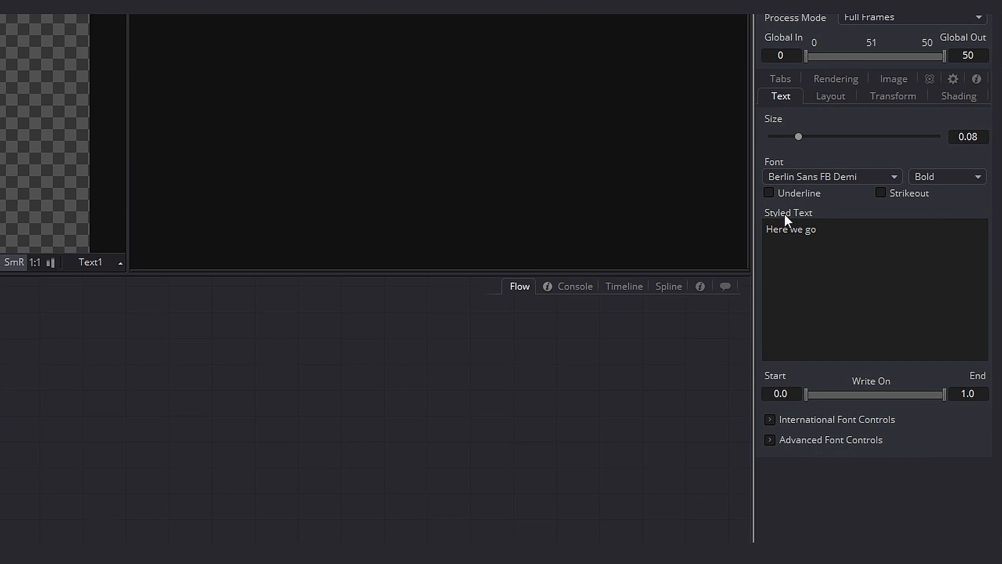
right_click(785, 214)
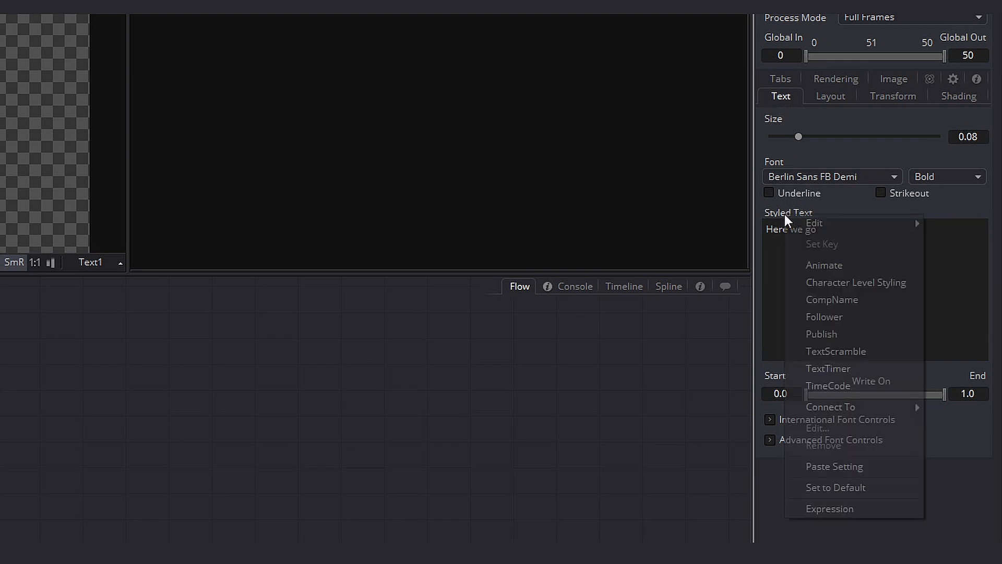
click(852, 318)
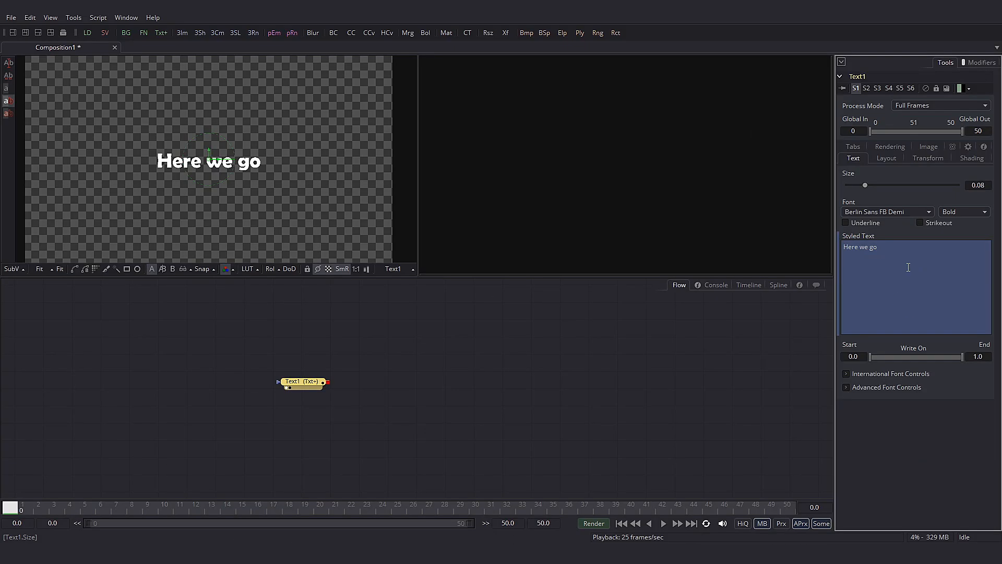
click(980, 62)
click(840, 77)
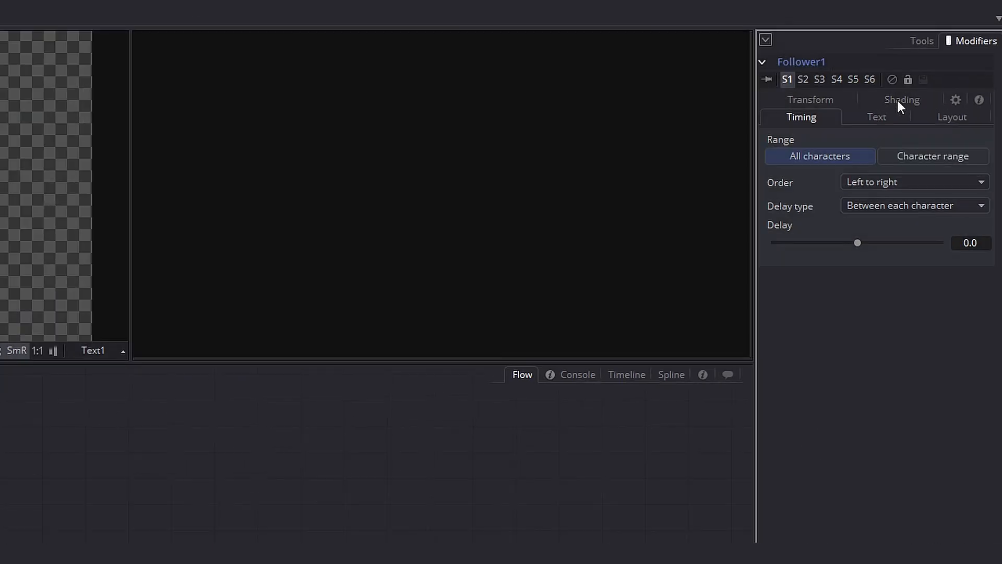
Animate the Follower's shading Offset at frame 0 and set its Y value to -1
click(929, 101)
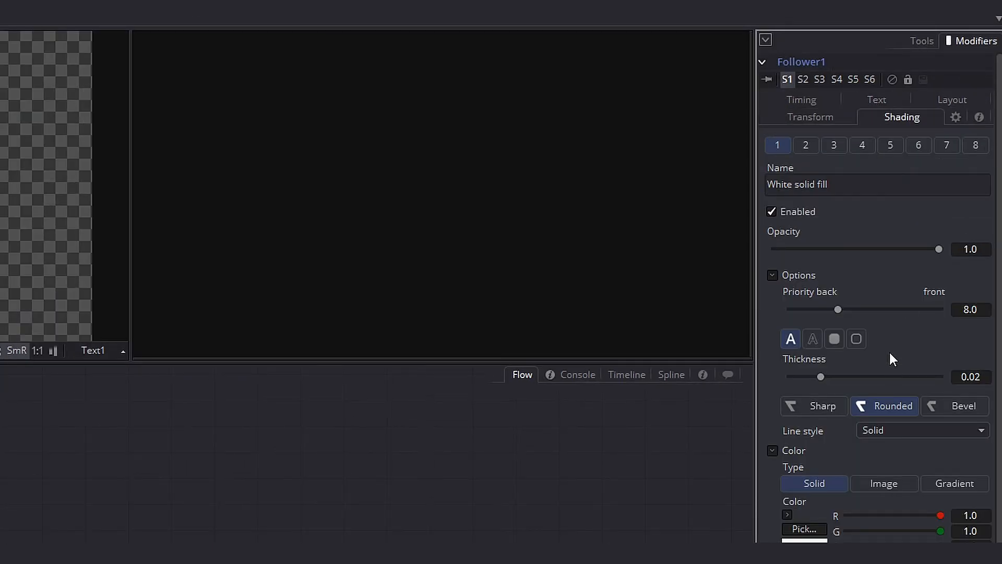
scroll(889, 350, down, 2)
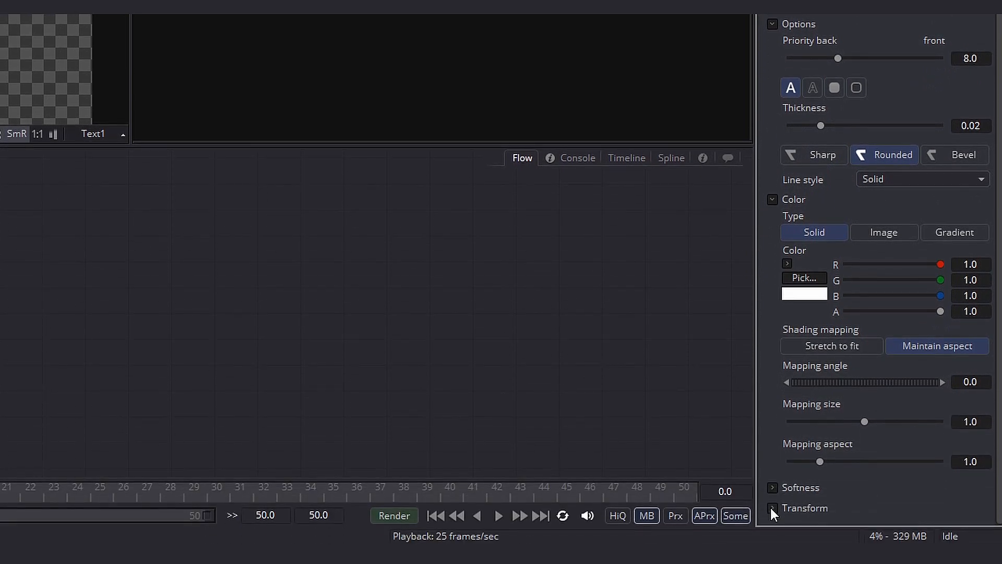
click(772, 507)
scroll(825, 470, down, 5)
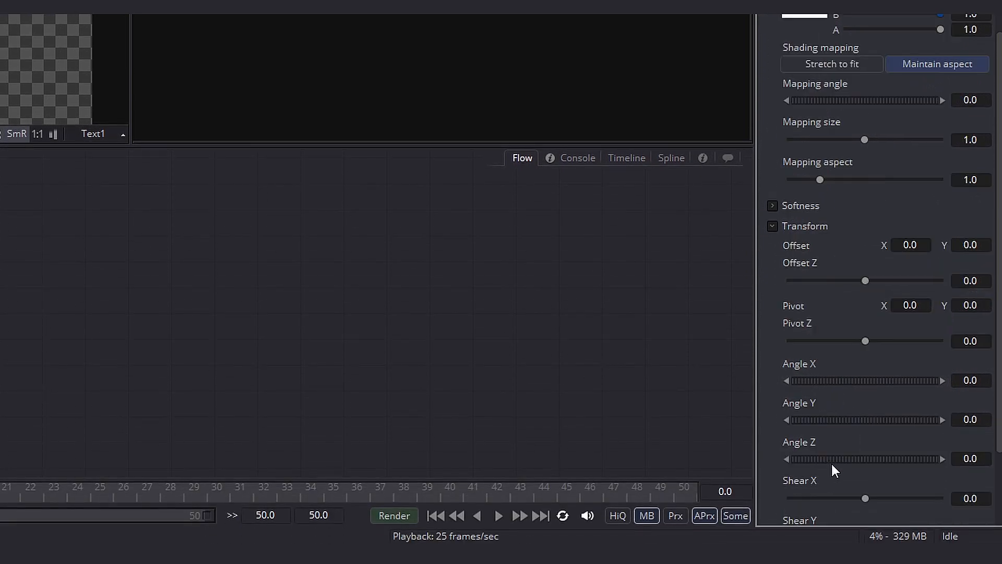
right_click(876, 246)
click(894, 253)
click(970, 244)
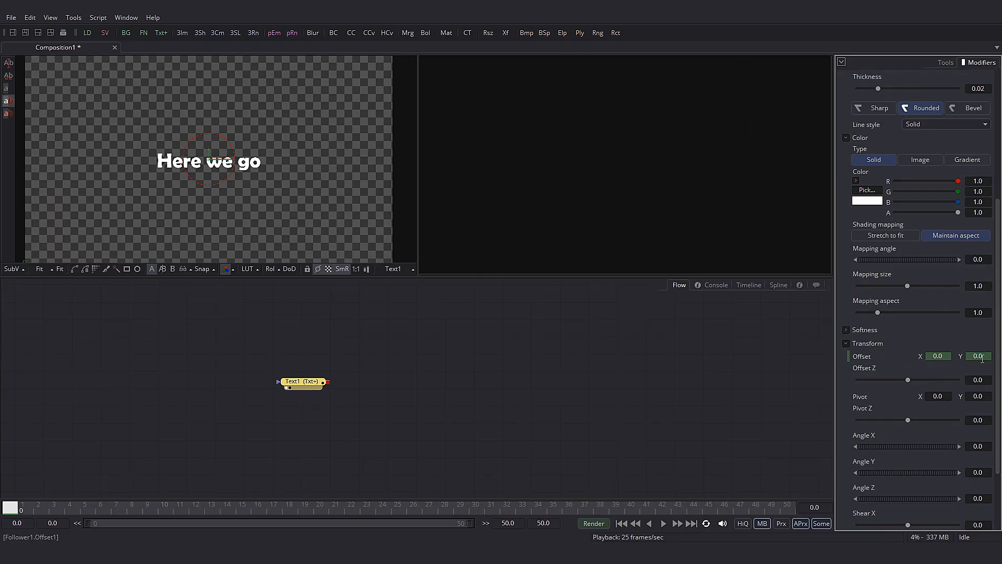
key(BackSpace)
text(-1)
key(Tab)
Keyframe the Follower's shading Offset Y at 0 on frame 14
drag(18, 510, 222, 510)
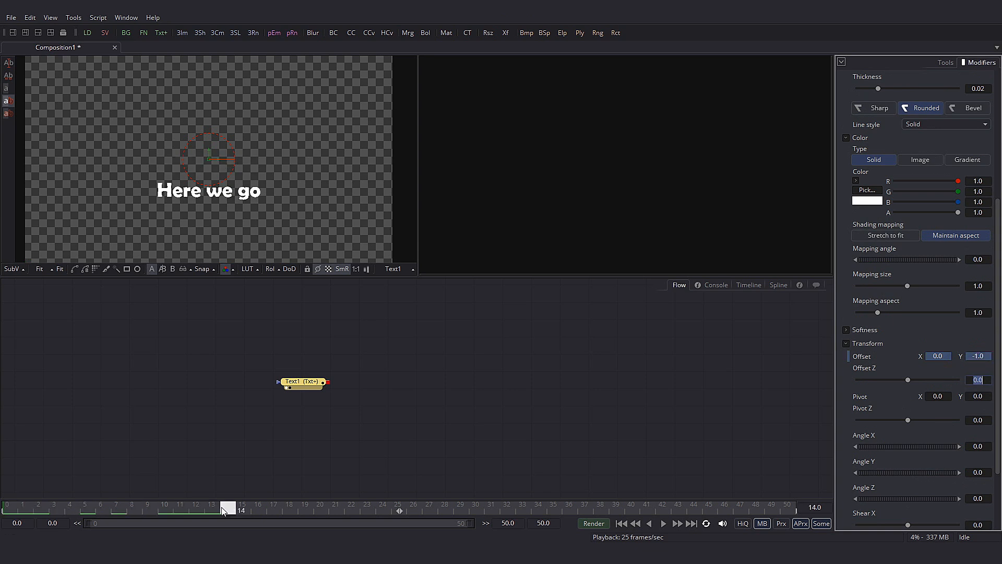
click(974, 358)
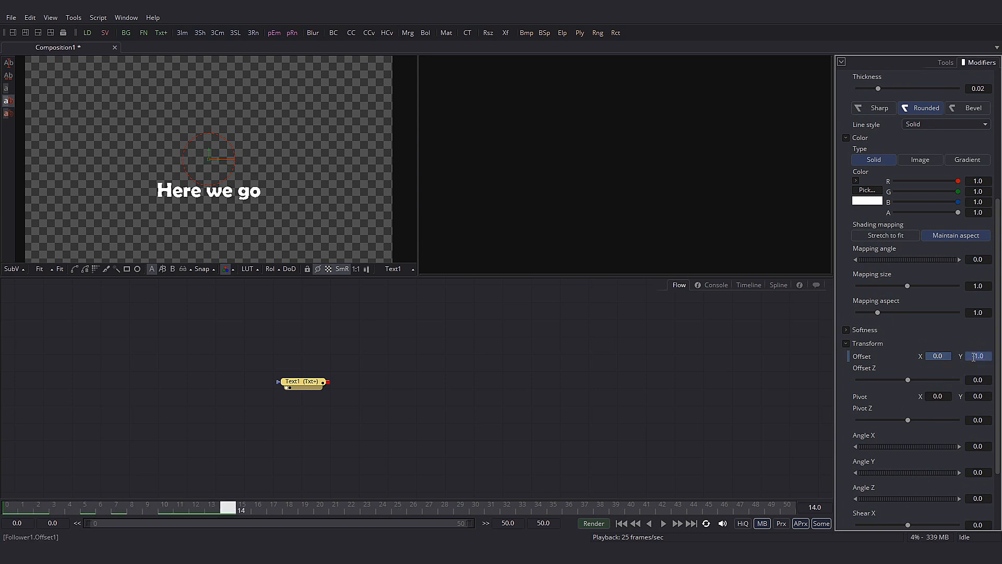
text(0)
key(Tab)
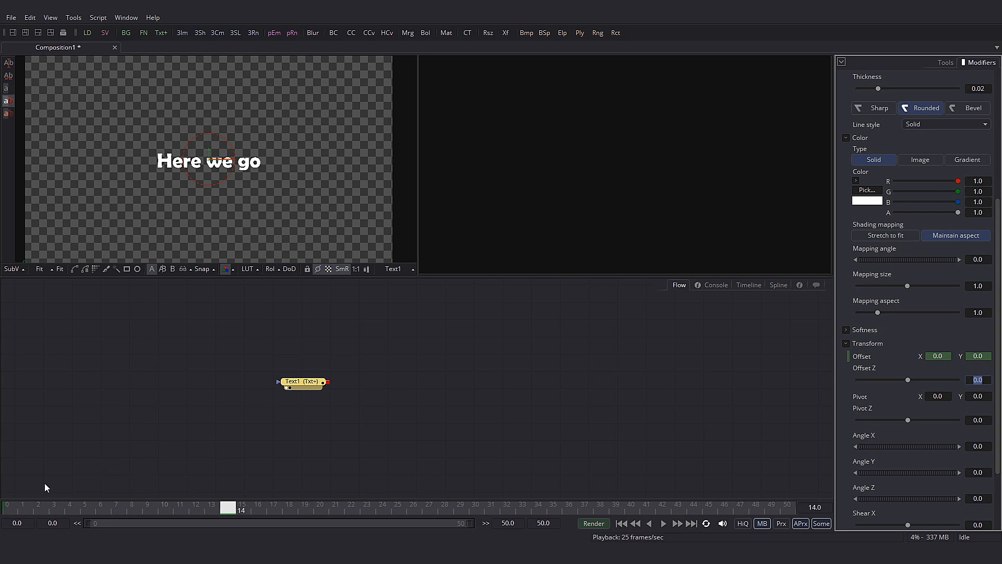
Play back the text animation from frame 0 and stop it
click(6, 509)
click(663, 523)
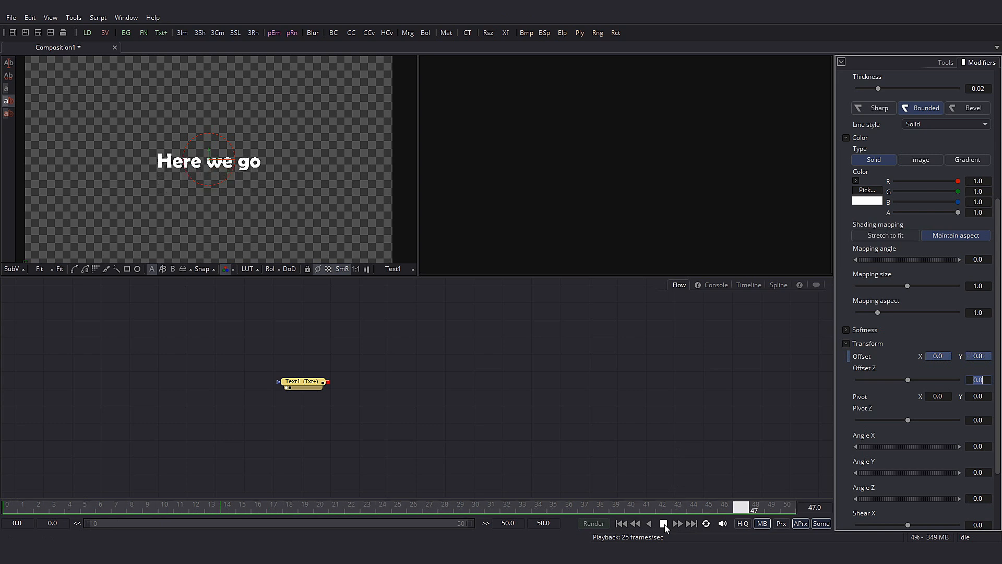
click(663, 523)
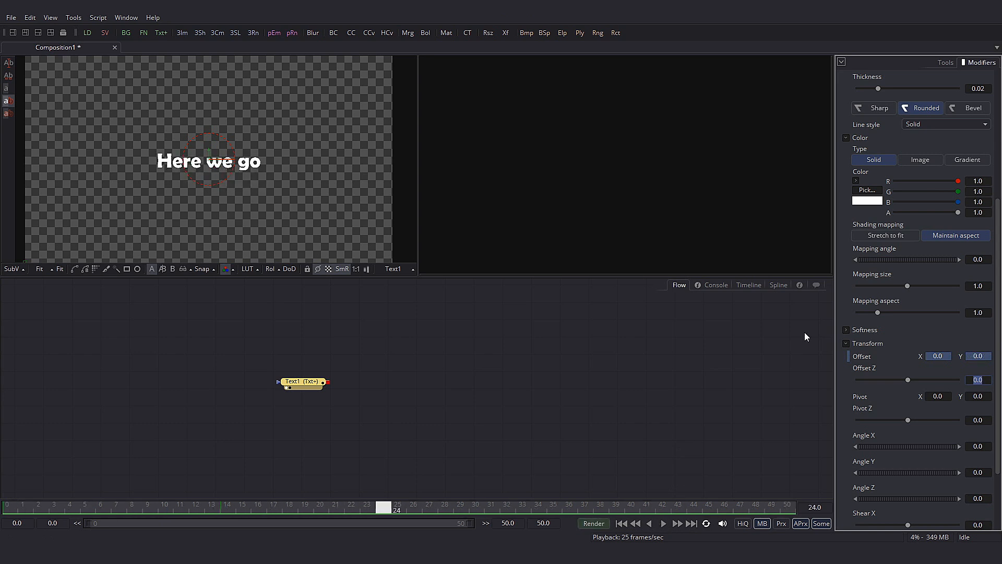
Show the Offset path's Displacement curve in the spline editor, fit it, and smooth its keyframe at frame 14
click(783, 284)
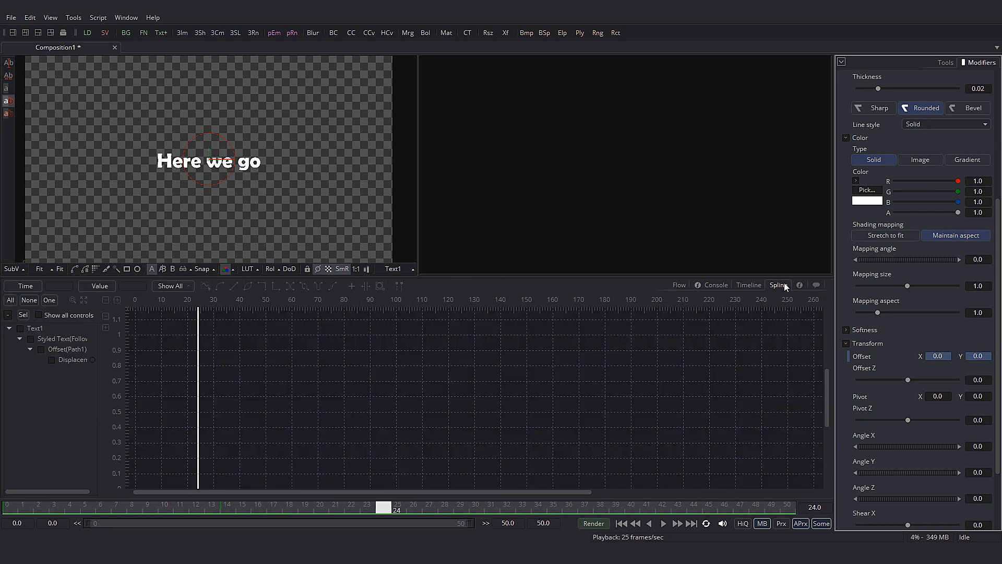
click(61, 360)
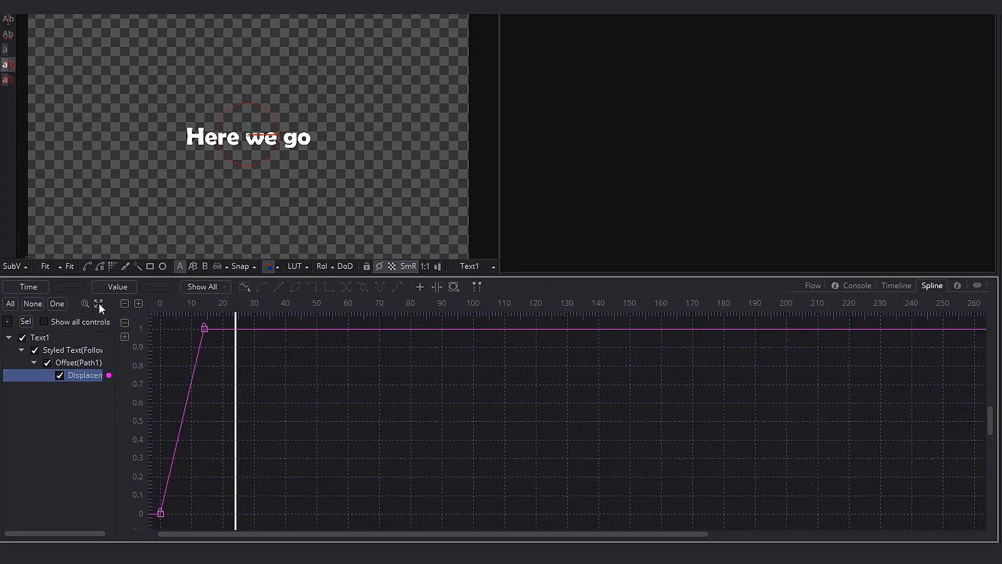
click(99, 303)
drag(947, 379, 762, 313)
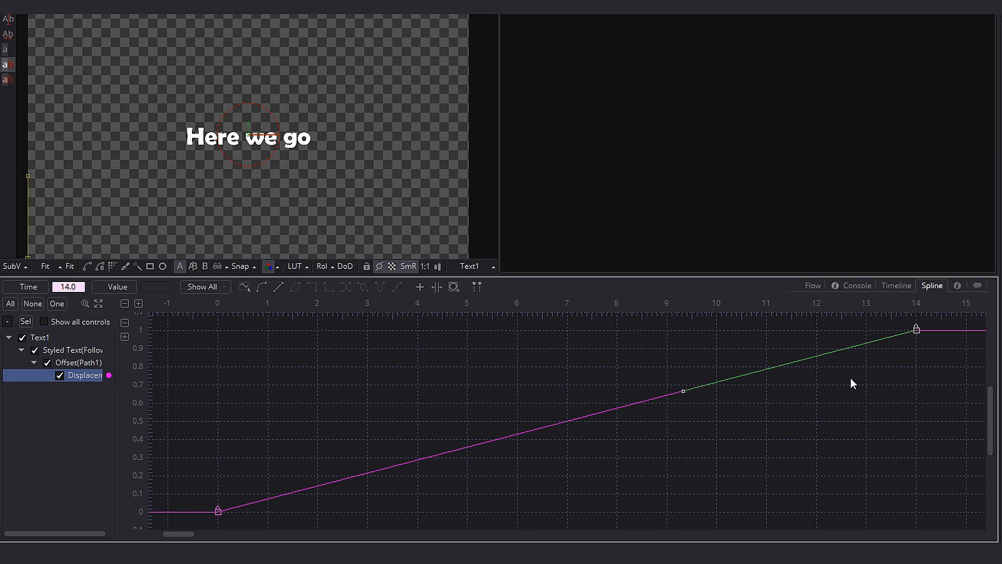
key(s)
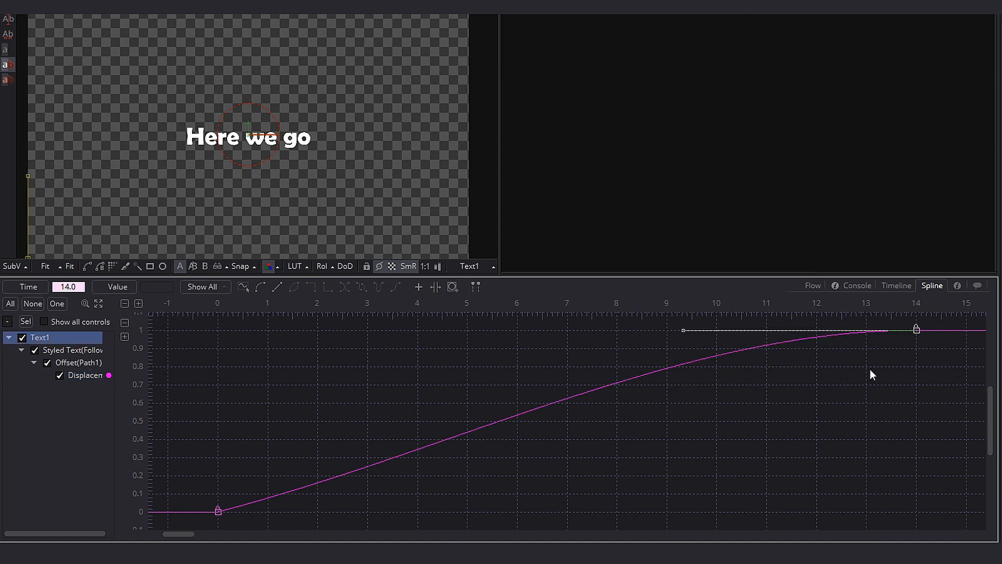
Set the ease-in value of the Displacement keyframe at frame 14 to 80
key(t)
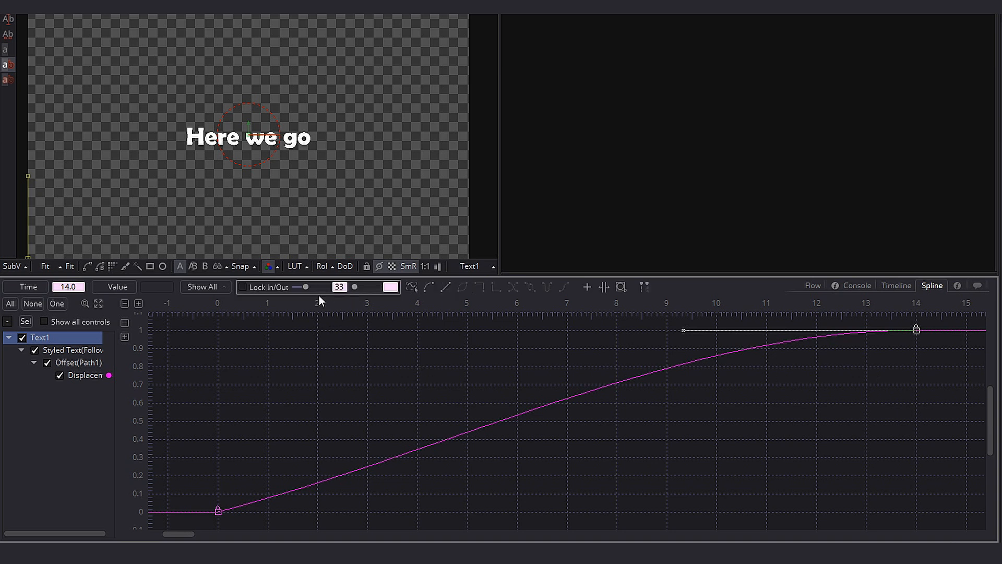
click(392, 429)
drag(308, 287, 318, 288)
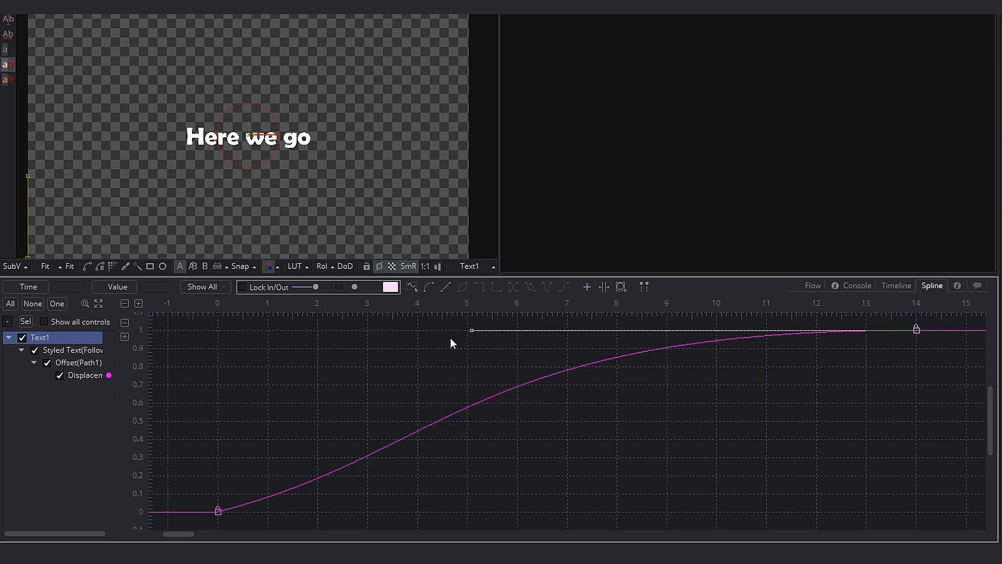
click(342, 288)
text(80)
key(Return)
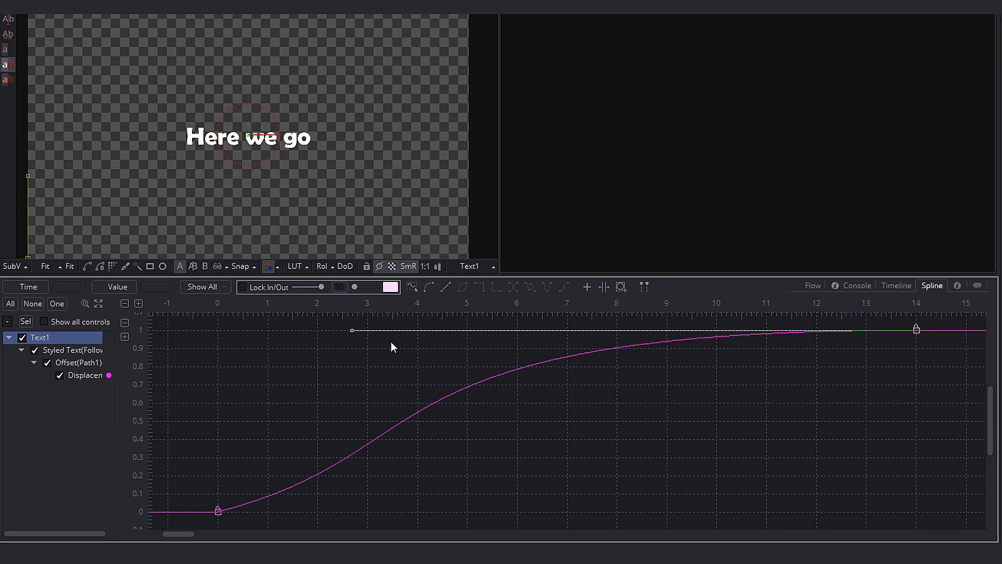
Try flattening the Displacement keyframe at frame 0 with an ease-out value of 72
key(ctrl+f)
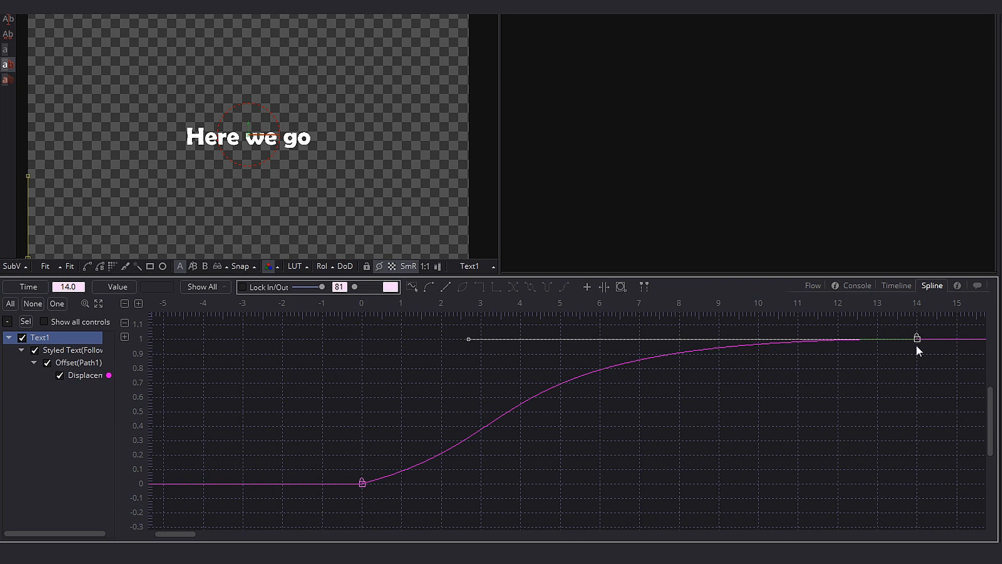
drag(328, 455, 381, 506)
key(shift+f)
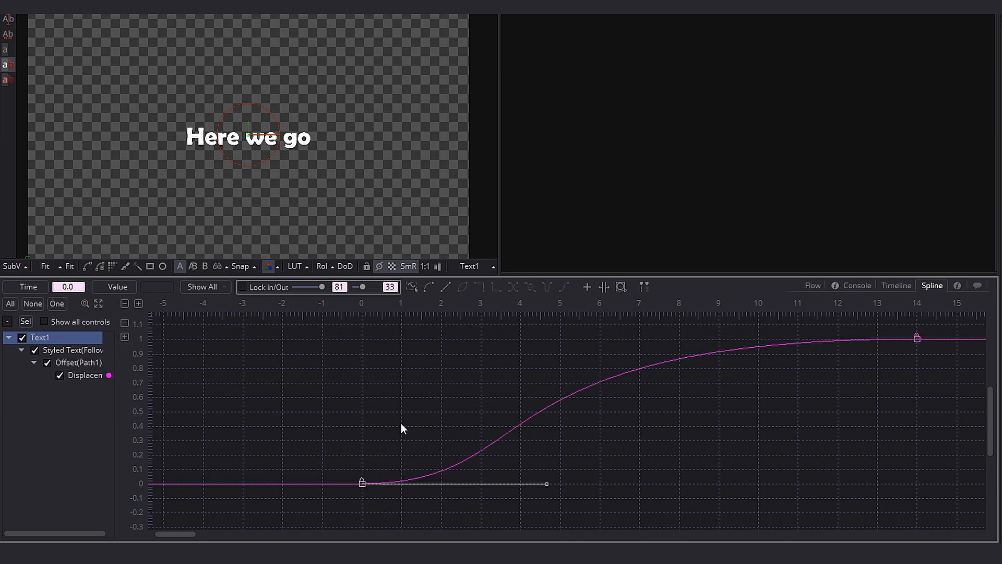
drag(363, 287, 372, 290)
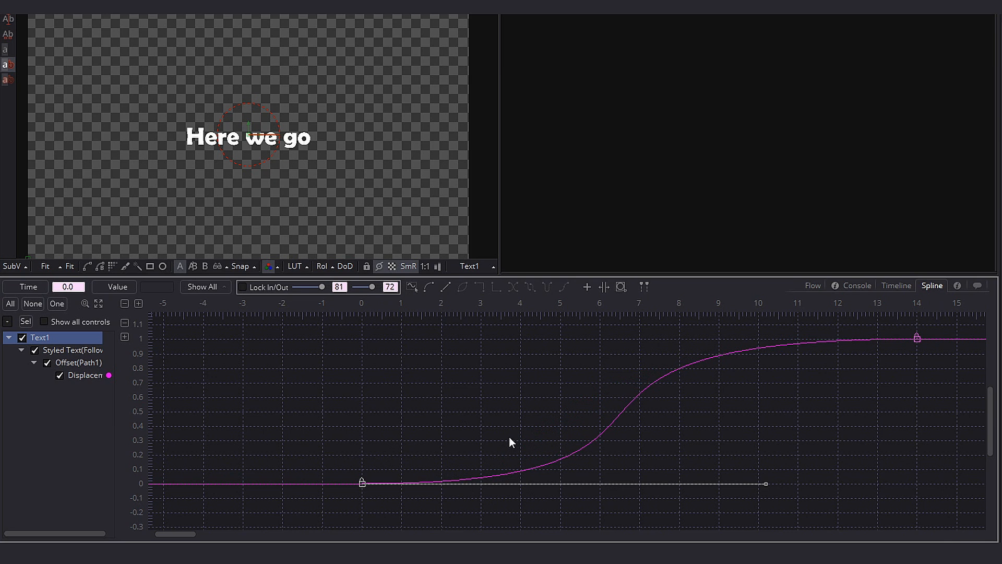
Undo the easing and flattening of the Displacement keyframe at frame 0
key(ctrl+z)
key(ctrl+z)
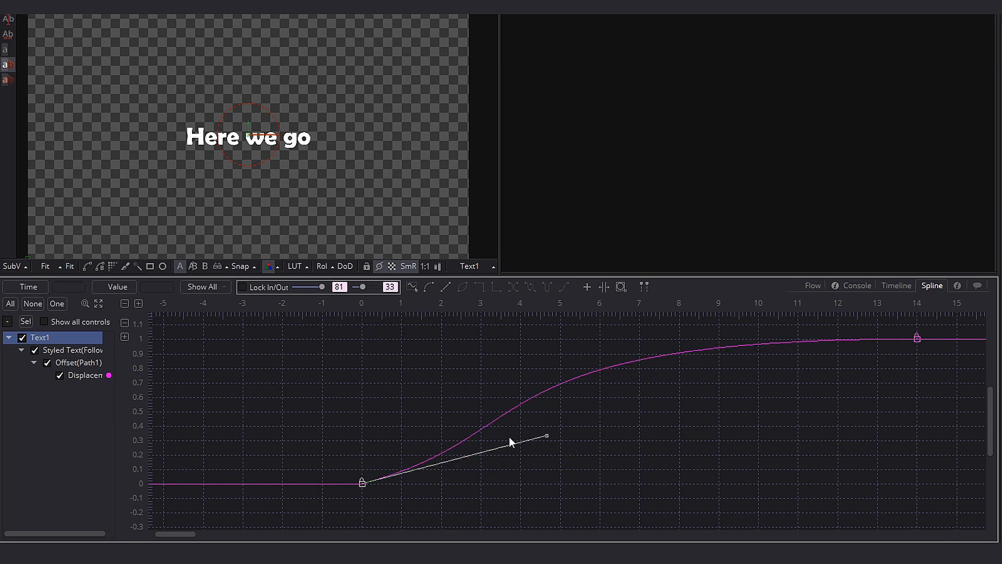
key(ctrl+z)
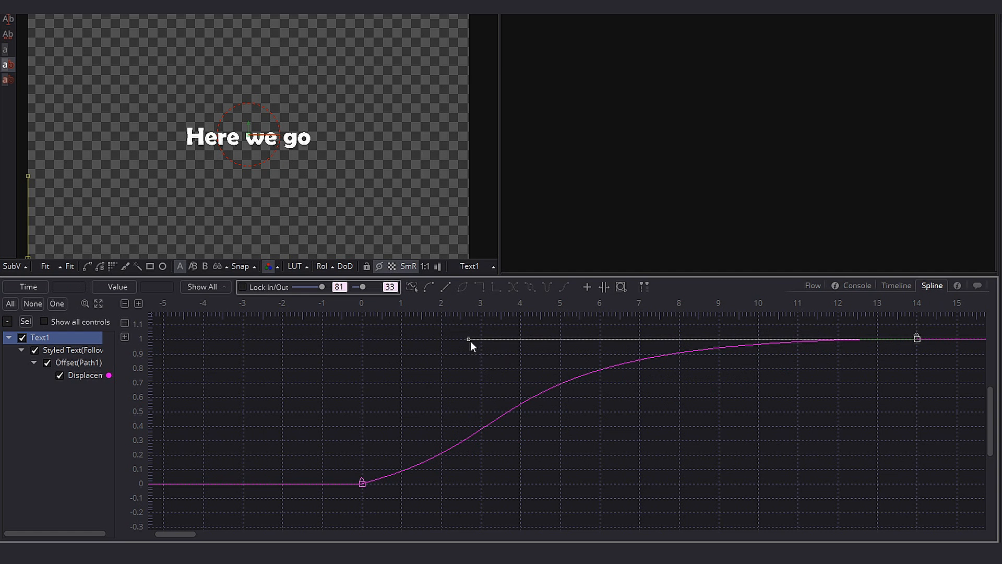
Smooth the Displacement keyframe at frame 14, adjust its ease-in to about 65, and play the title animation
drag(467, 343, 520, 351)
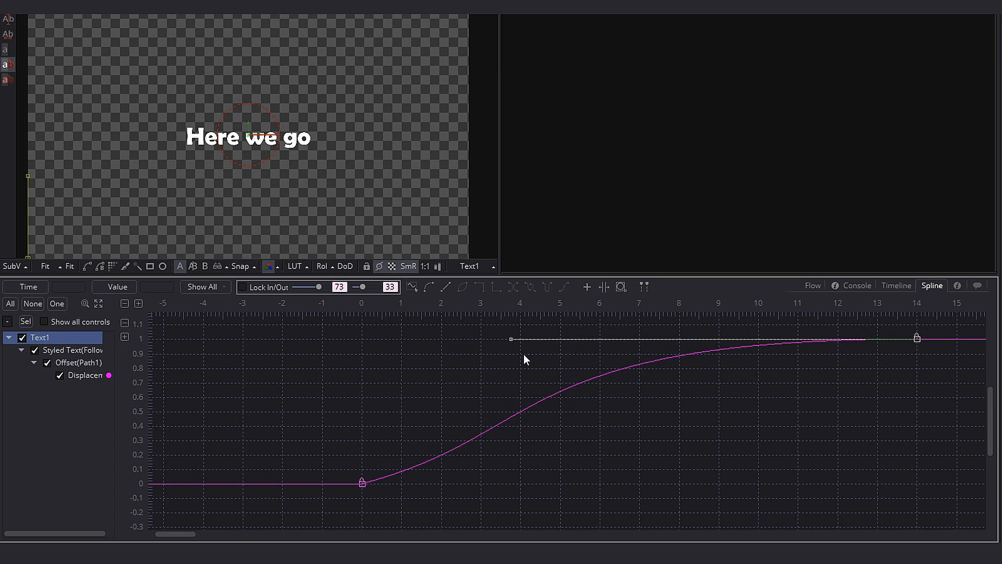
drag(508, 342, 513, 376)
drag(897, 315, 945, 354)
key(shift+s)
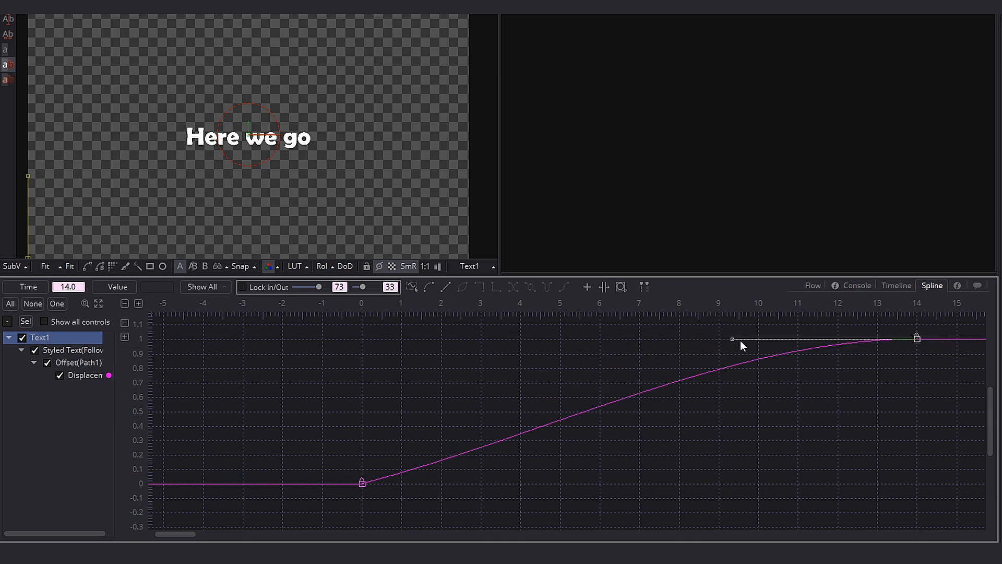
drag(734, 340, 557, 340)
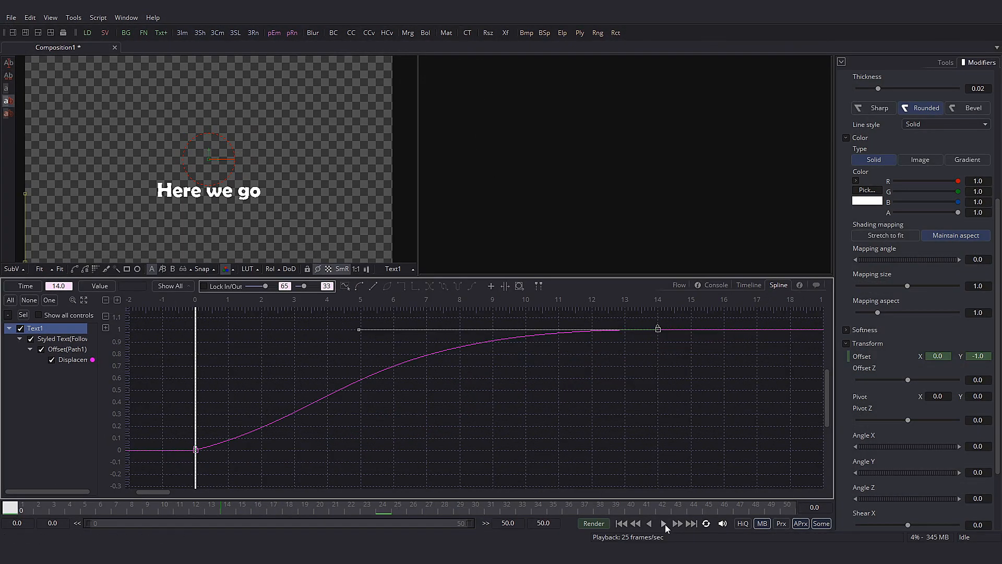
click(664, 525)
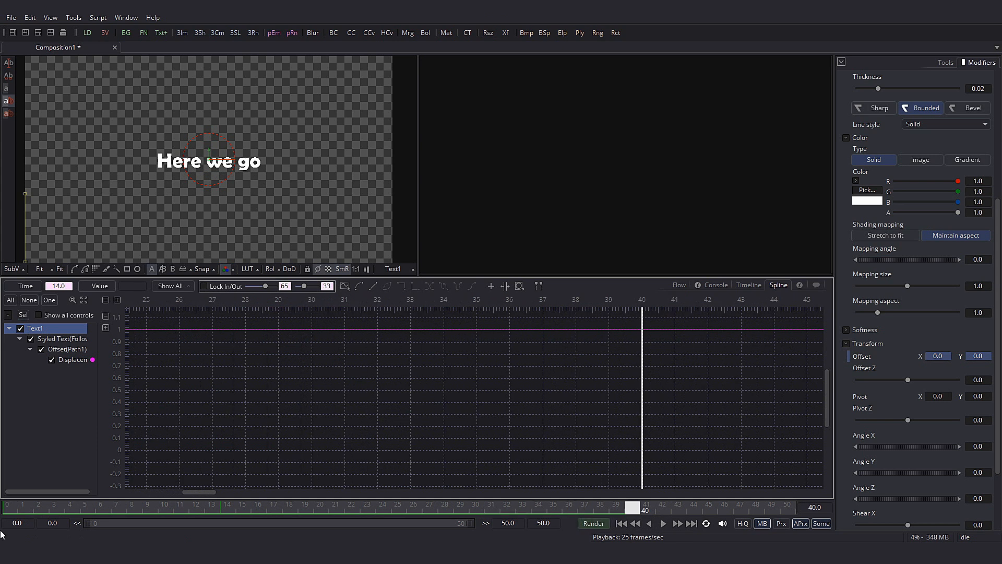
Add a Displacement keyframe at frame 9, raise its value to 1.04, and smooth it
click(6, 510)
drag(226, 507, 154, 508)
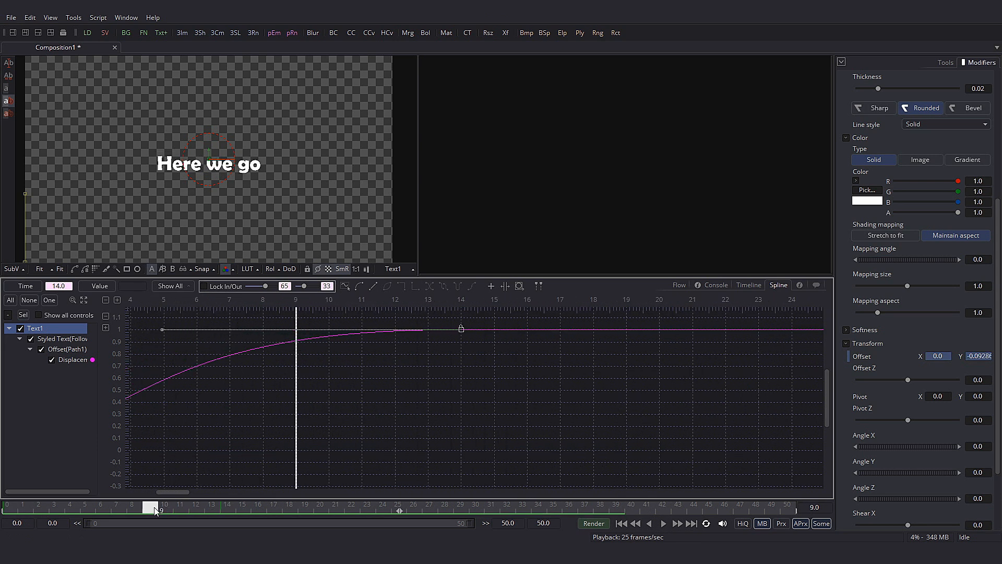
click(296, 342)
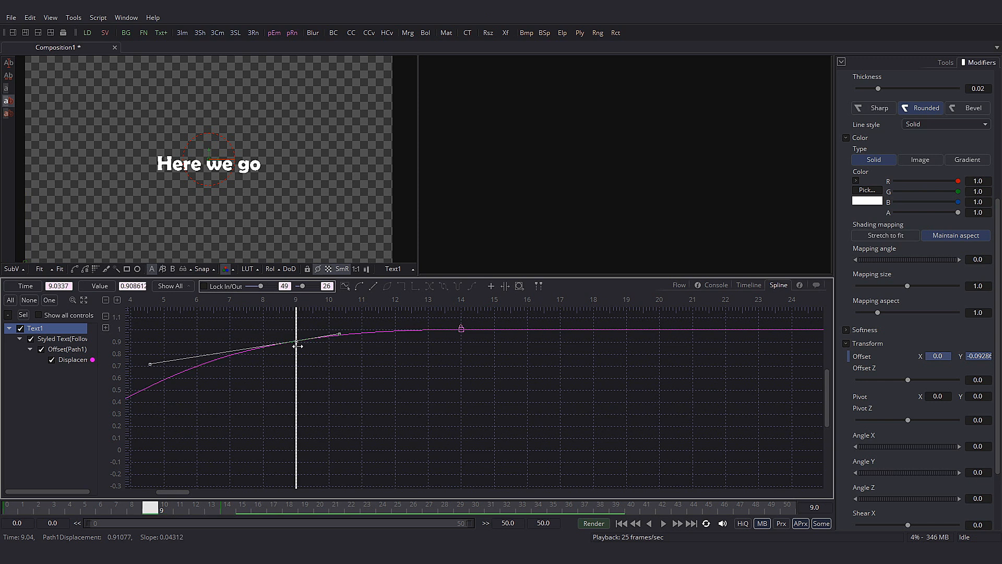
drag(298, 345, 502, 378)
drag(504, 375, 504, 359)
key(shift+s)
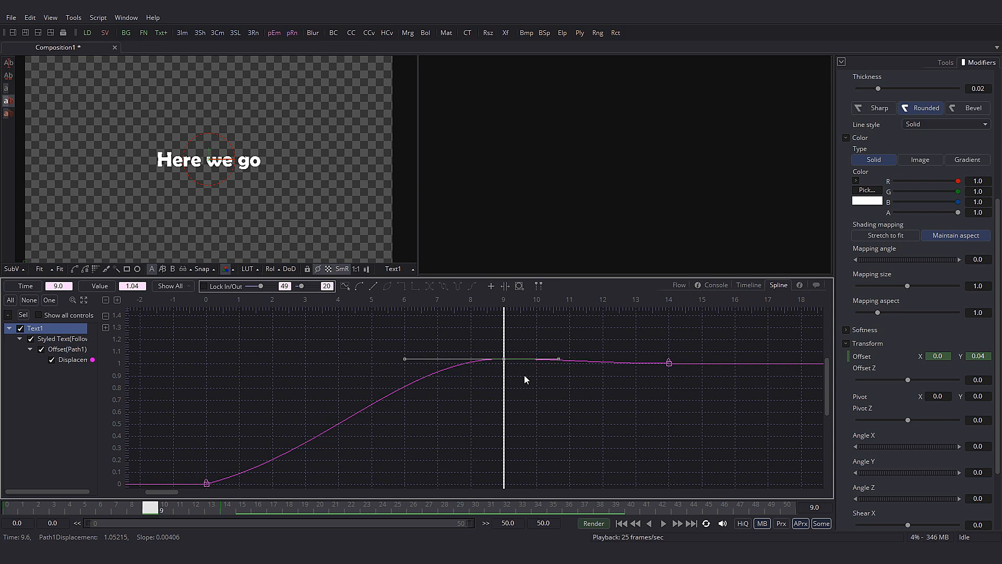
Play the title animation from frame 0 to check the overshoot at frame 9
click(9, 508)
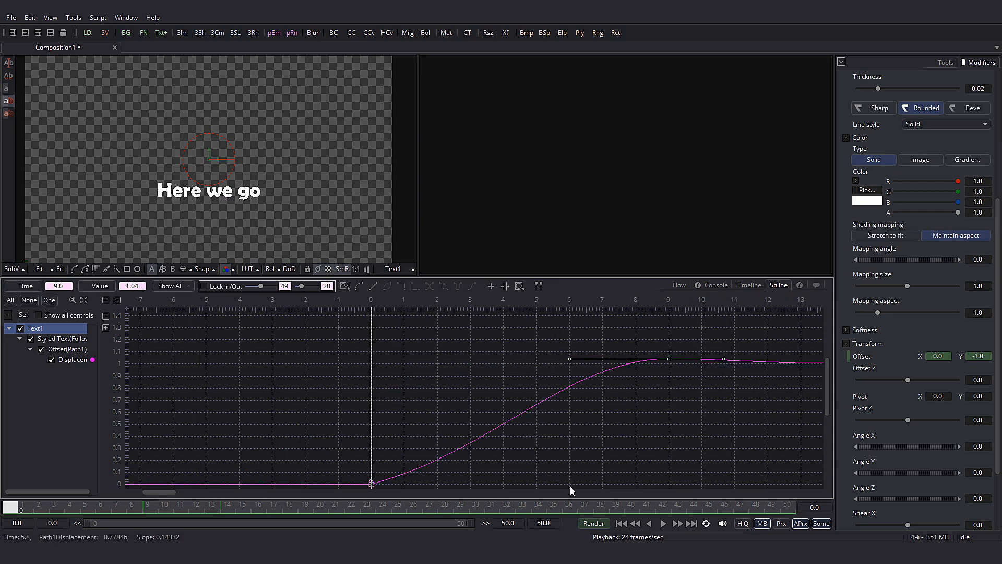
click(663, 524)
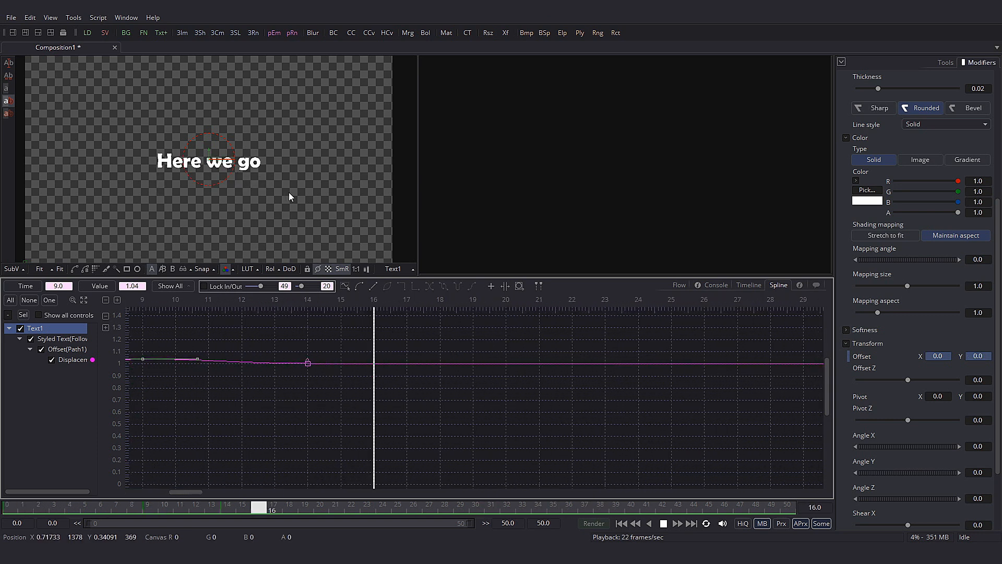
click(663, 524)
Lower the Displacement keyframe at frame 9 to 1.02 and replay the animation from frame 0
key(ctrl+f)
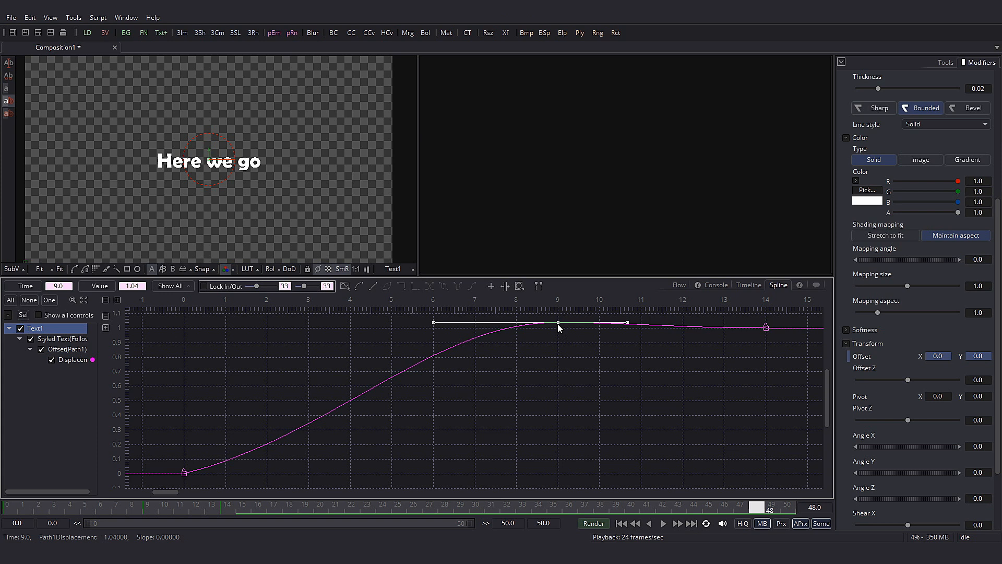
drag(559, 323, 555, 327)
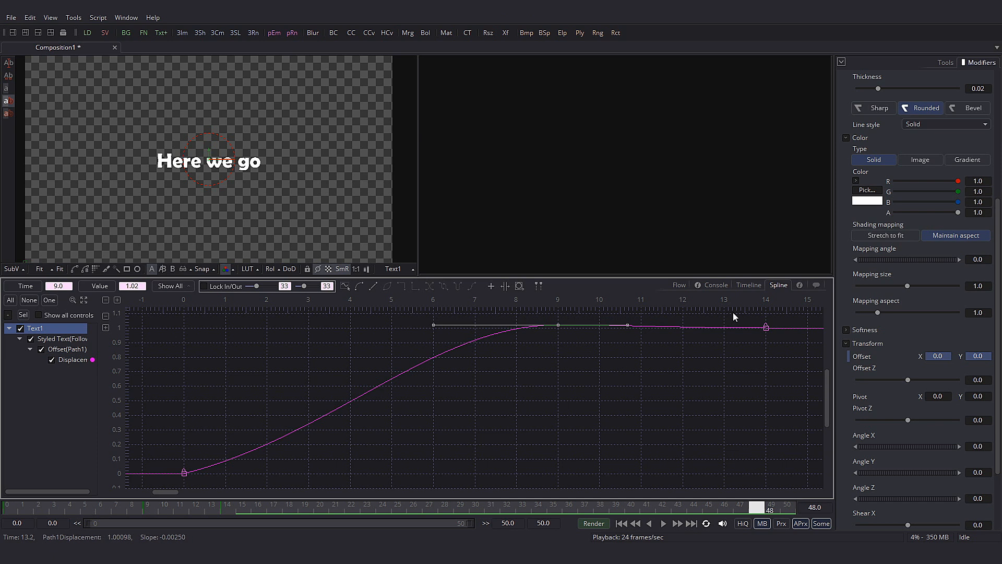
click(9, 509)
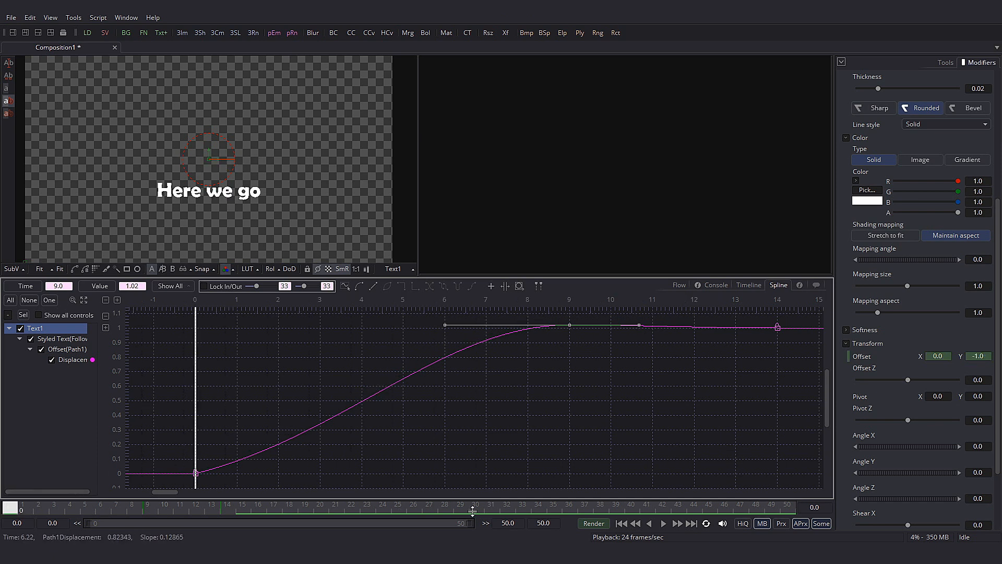
click(665, 524)
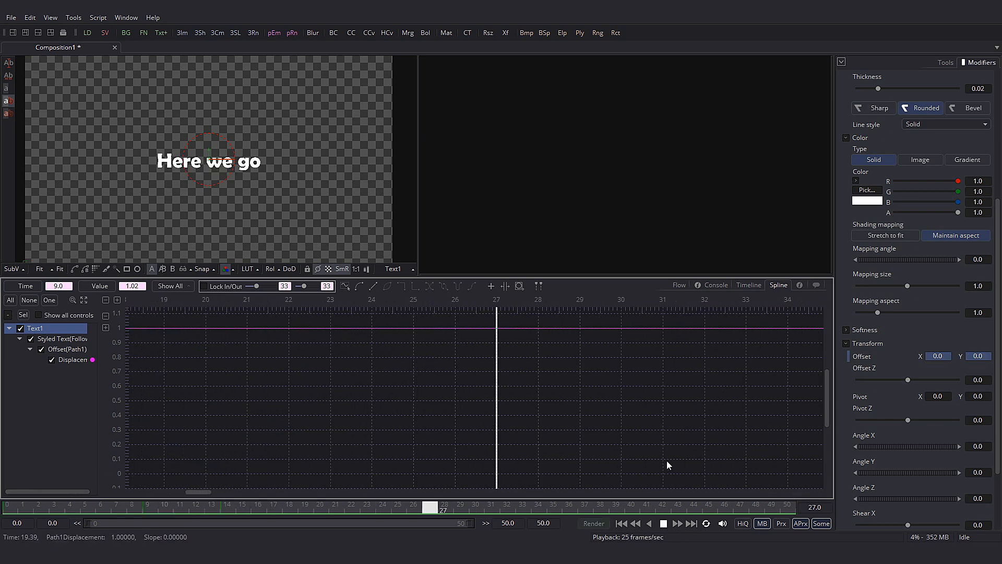
click(662, 526)
Return to the node flow, show the Follower modifier's timing settings, and play the animation from frame 0
click(679, 285)
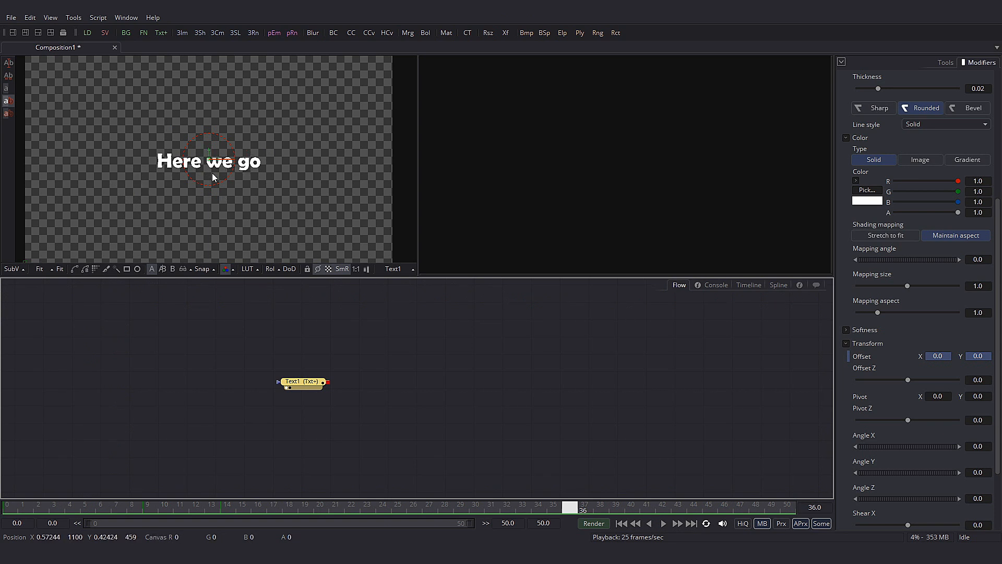
scroll(929, 133, up, 5)
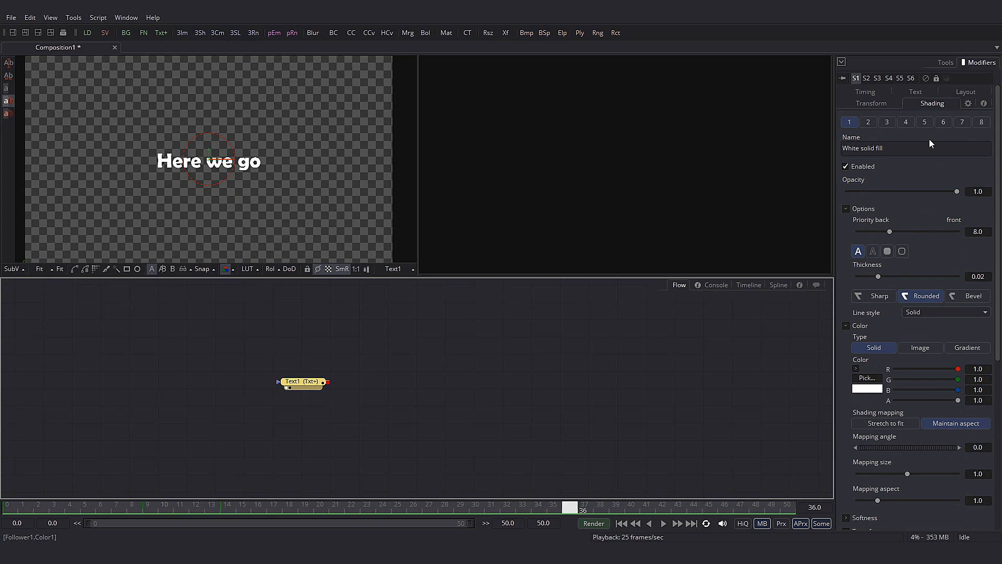
click(869, 114)
click(976, 212)
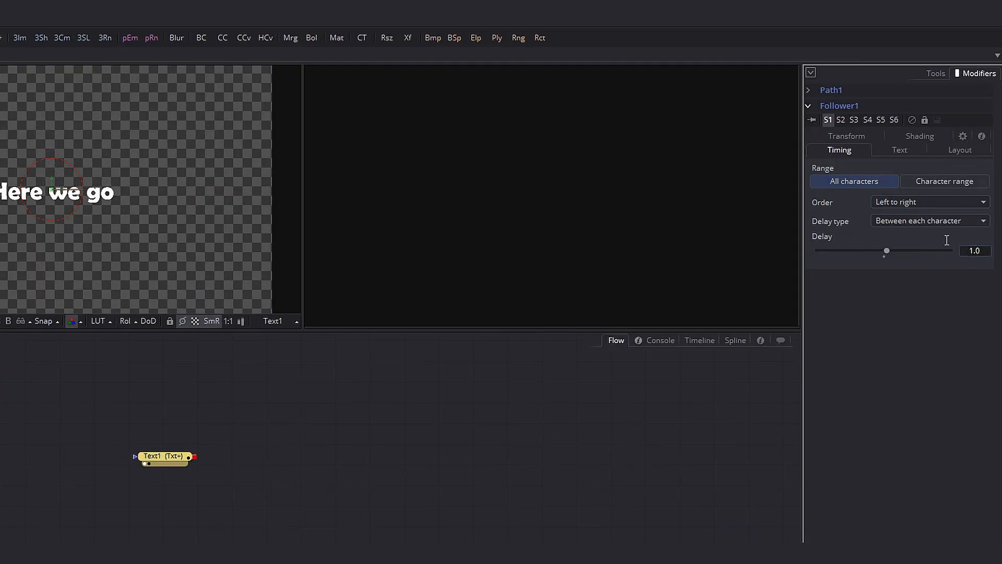
click(13, 510)
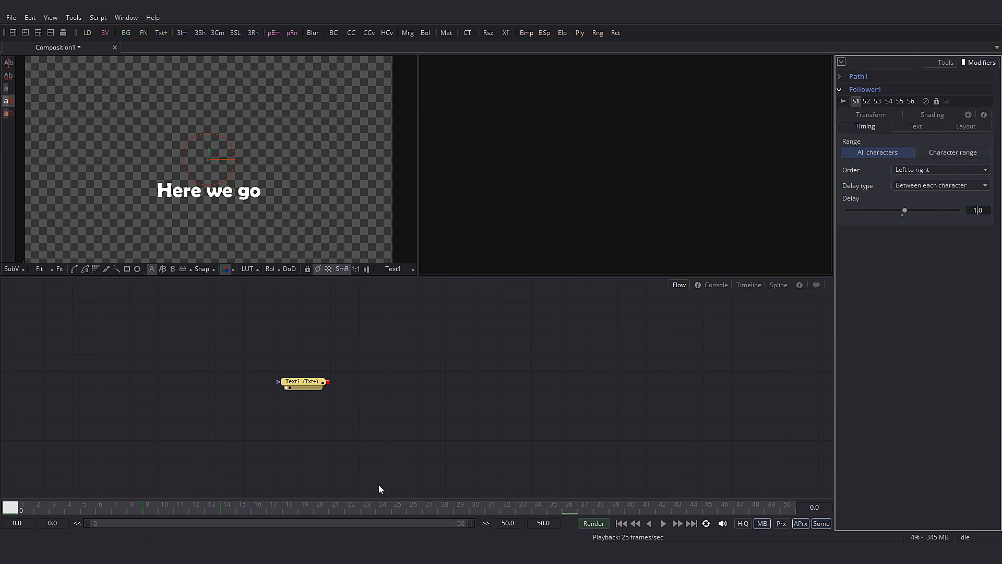
click(664, 523)
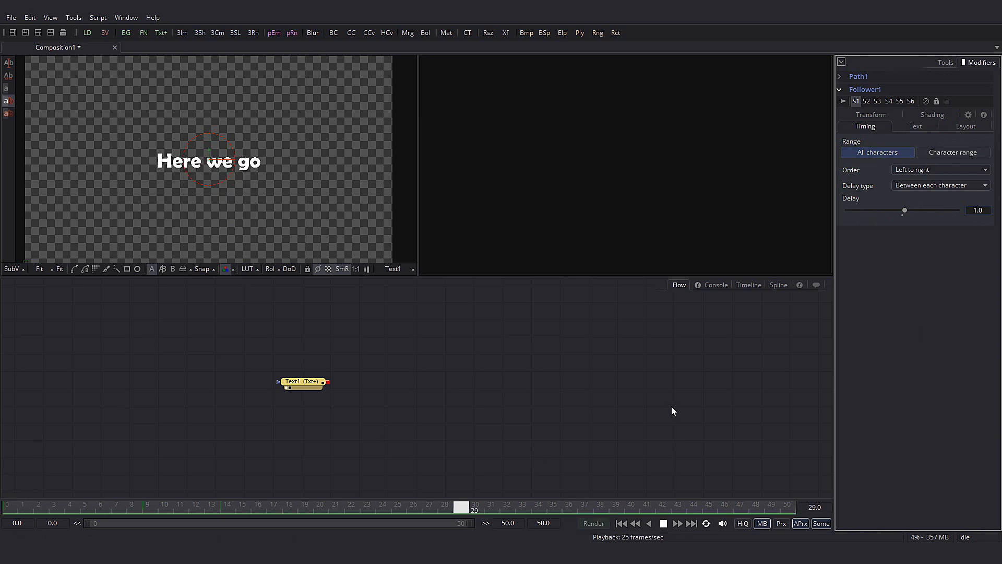
click(663, 524)
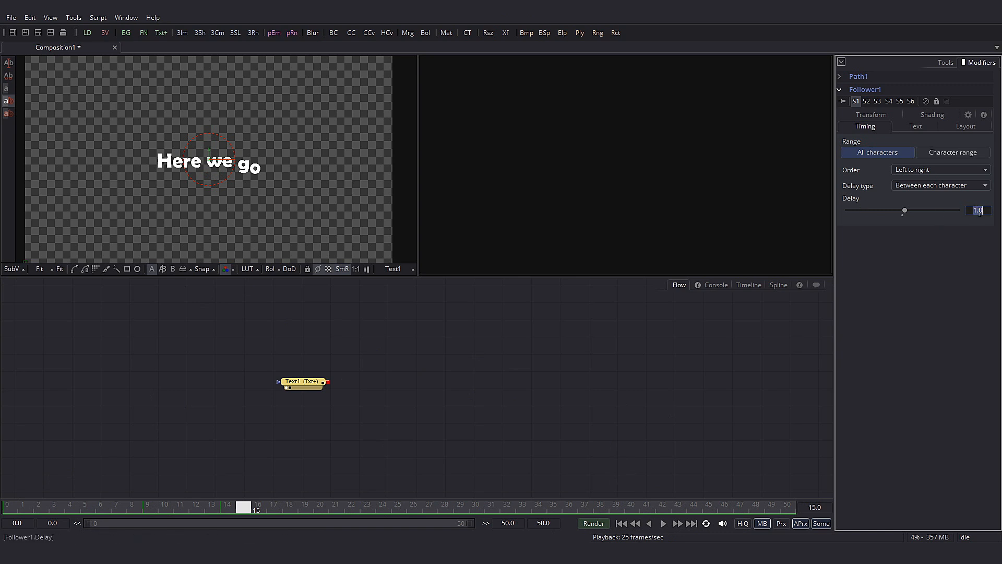
Set the Follower's delay between characters to 3.0 and play the animation from frame 0
key(Return)
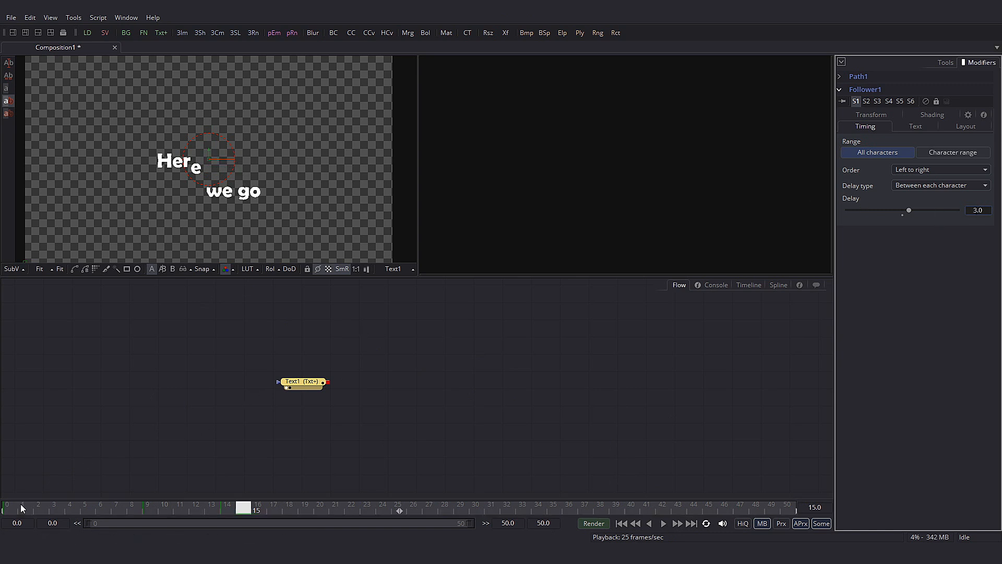
click(16, 509)
click(664, 524)
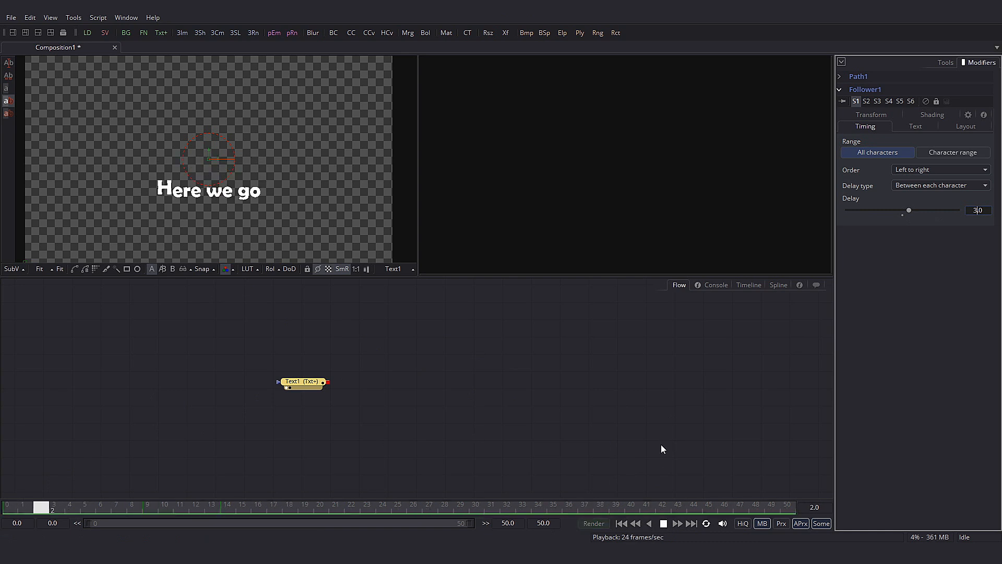
click(664, 523)
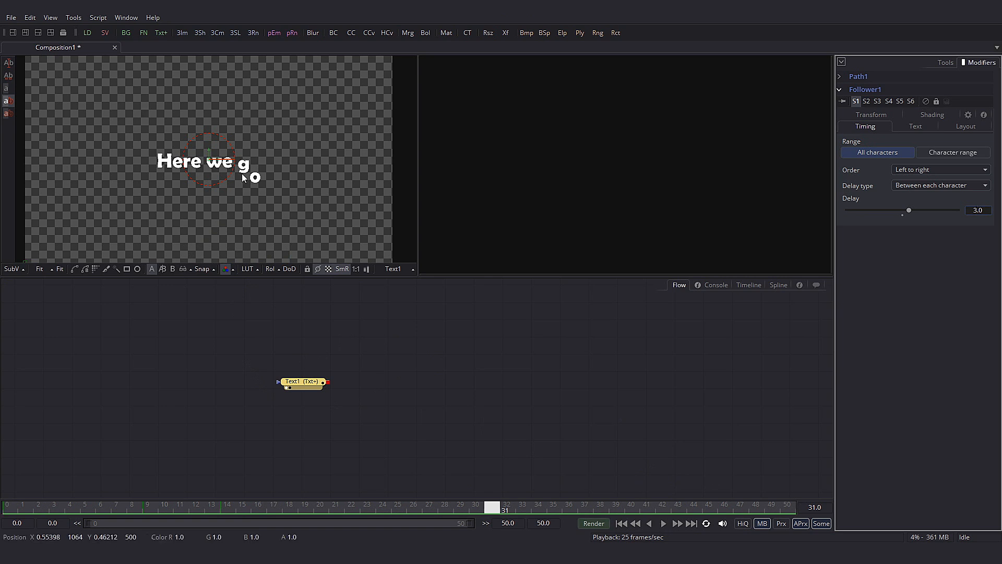
Try the Right to left order for the Follower and preview the animation from frame 0
click(913, 170)
click(919, 183)
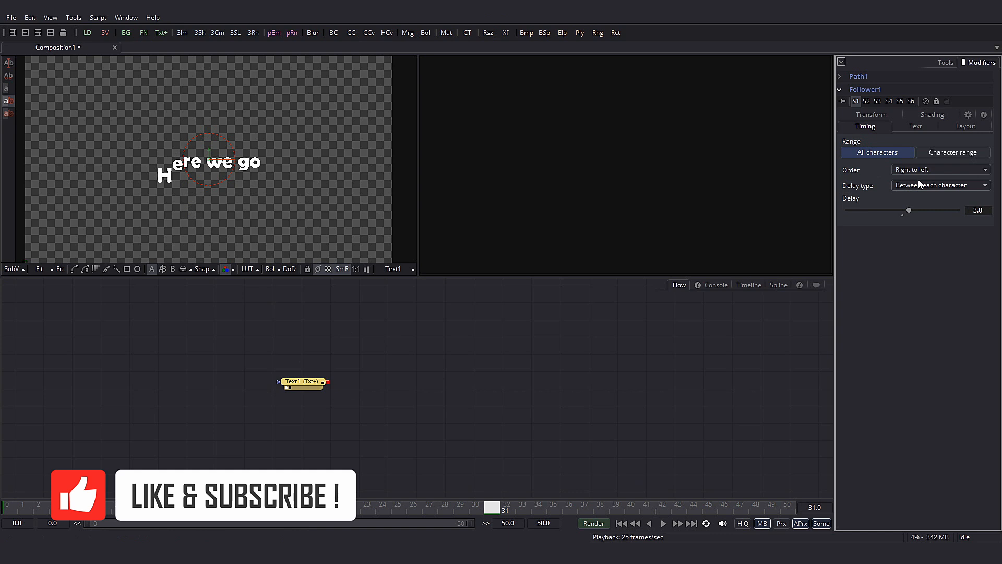
click(9, 510)
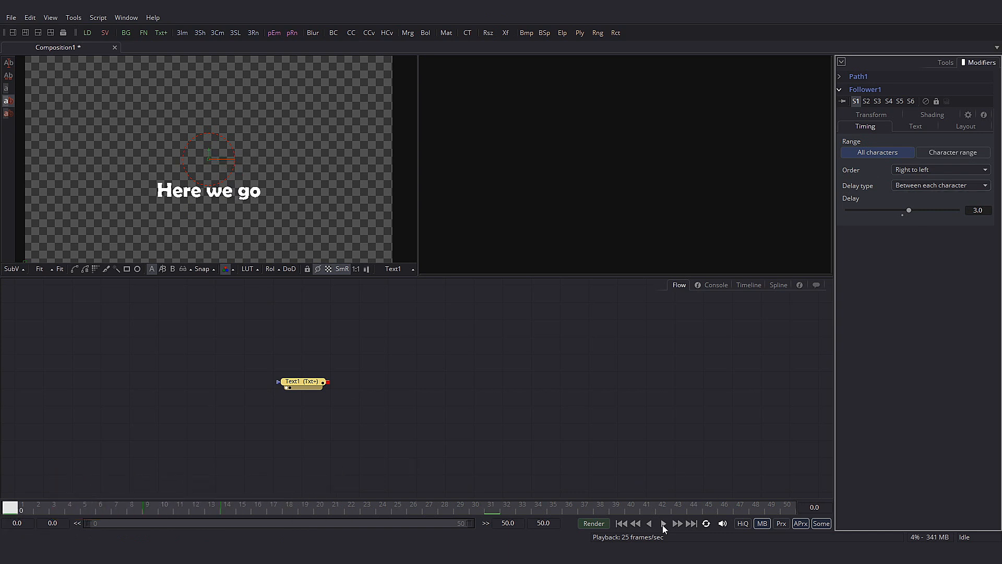
click(663, 524)
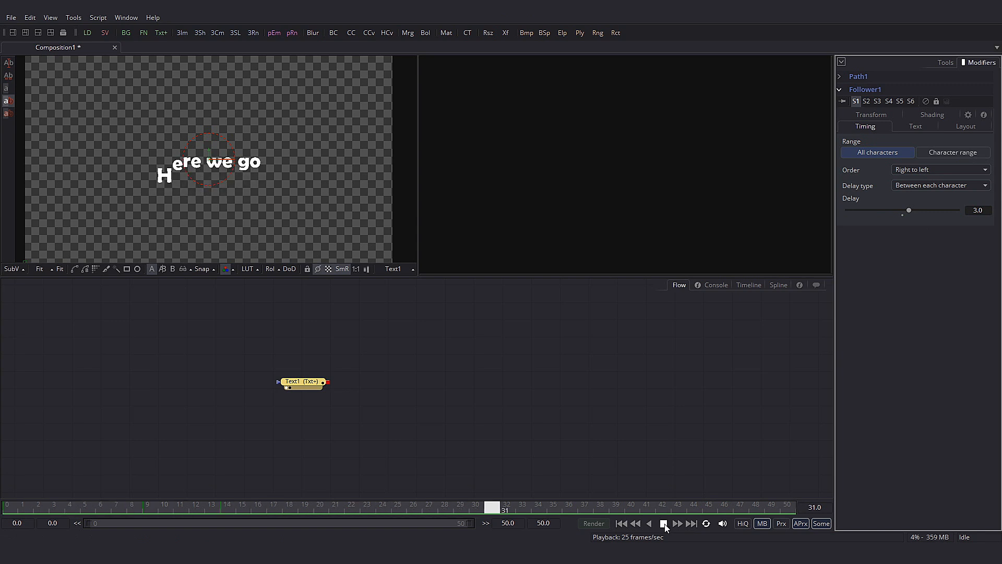
key(space)
Try the order option following Right to left for the Follower and preview the animation from frame 0
click(928, 171)
click(930, 184)
click(9, 509)
click(664, 523)
click(663, 523)
Try the Outside in order for the Follower and play the animation
click(934, 170)
click(932, 182)
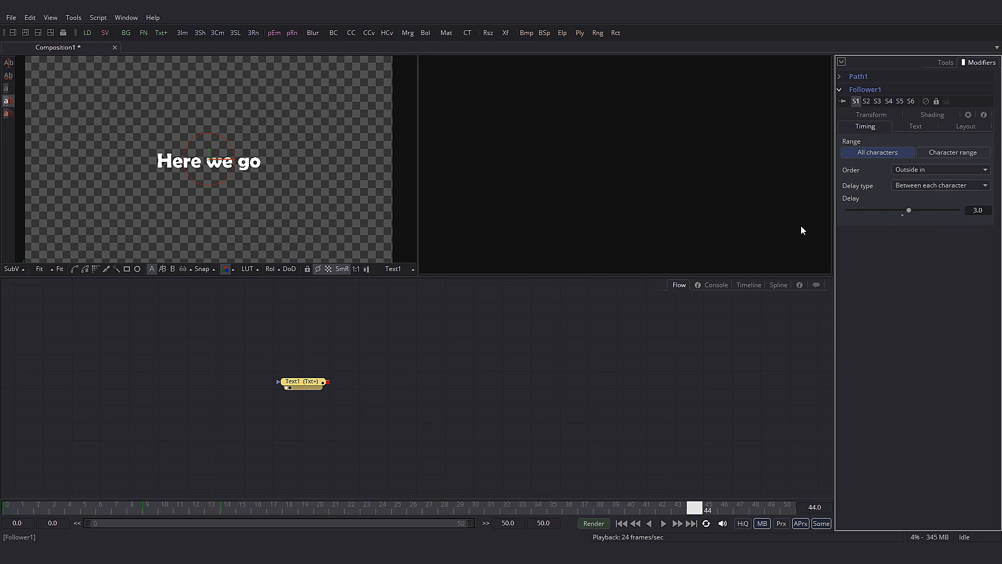
click(663, 523)
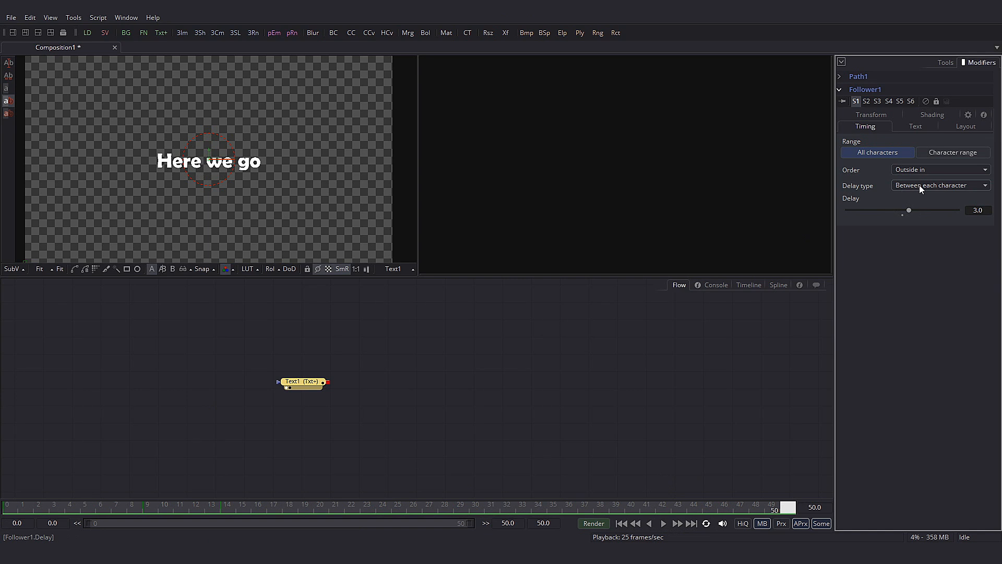
Try the delay type Between first and last character and preview the animation from frame 0
click(937, 186)
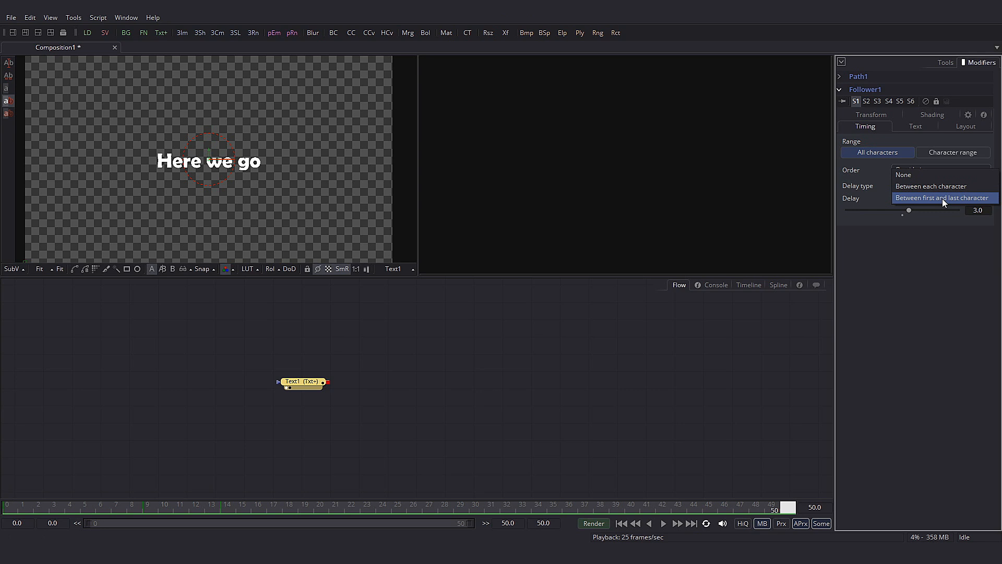
click(942, 198)
click(21, 507)
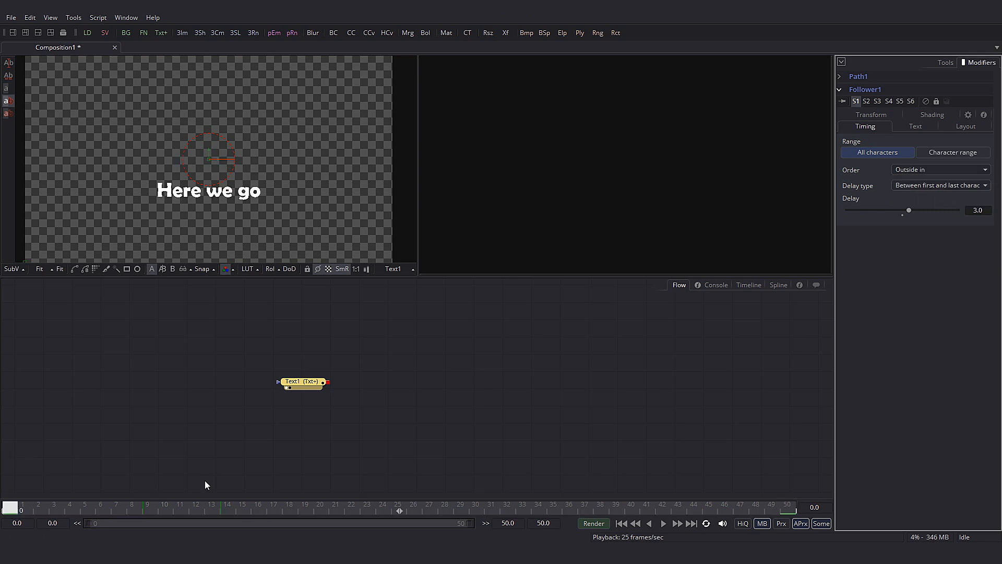
click(664, 523)
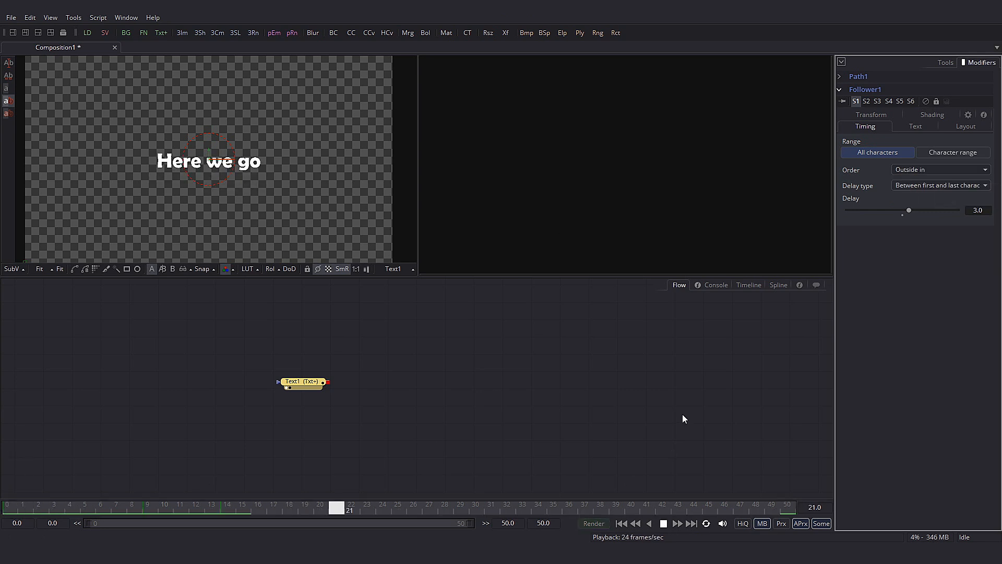
click(664, 524)
Set the Follower's delay type back to Between each character and its order to Left to right
click(939, 185)
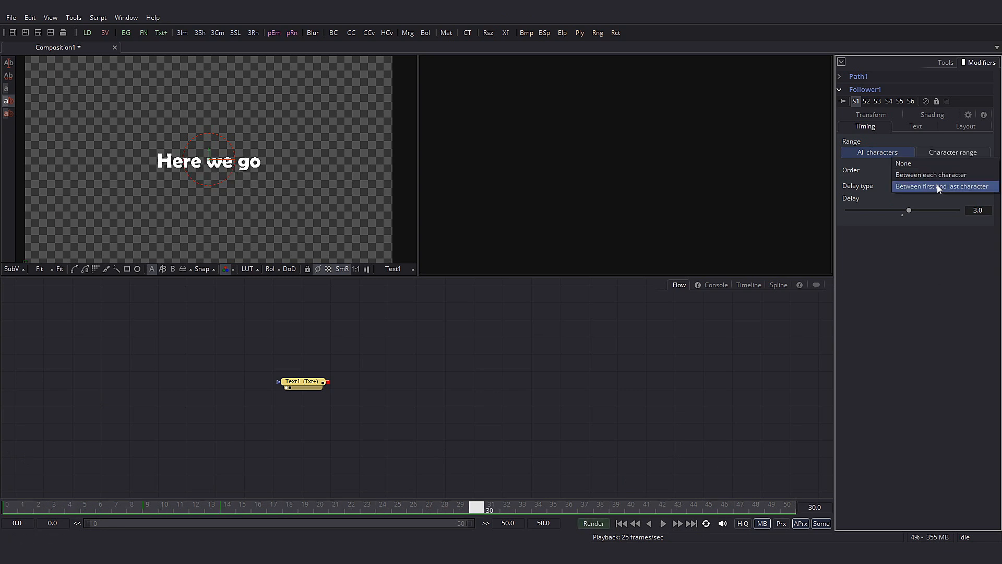
click(942, 176)
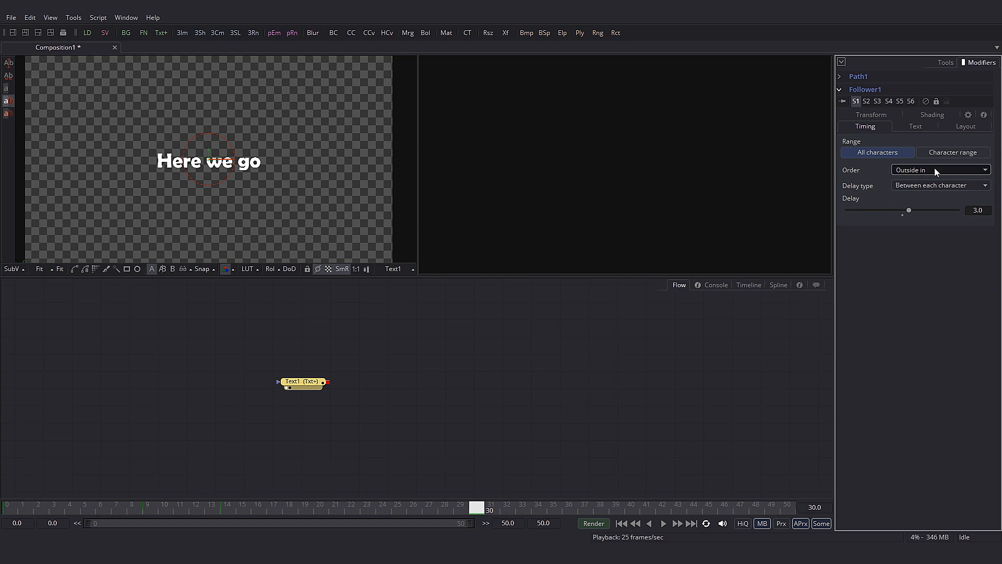
click(934, 169)
click(928, 136)
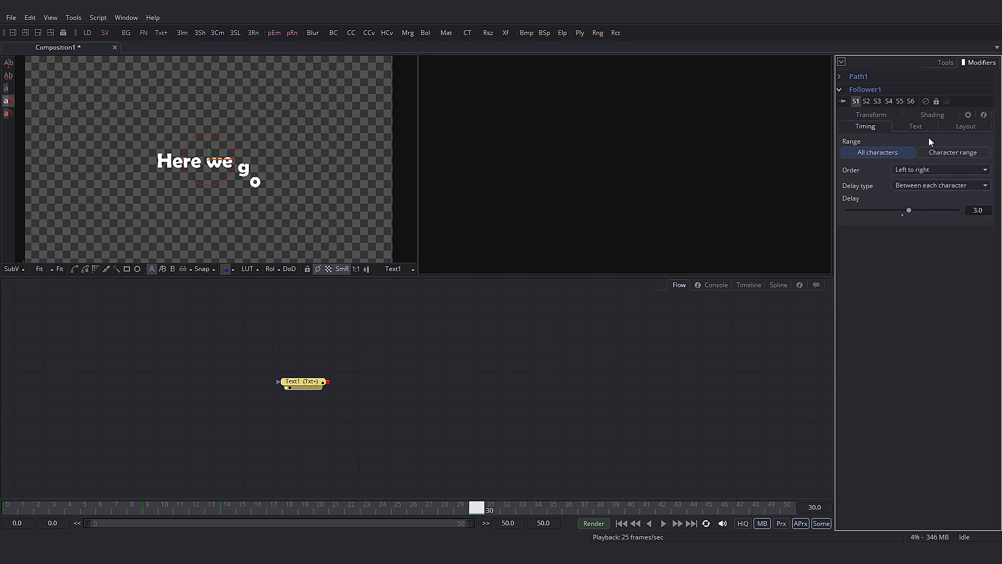
Switch the Follower's range to Character range to view its options and return it to All characters
click(950, 152)
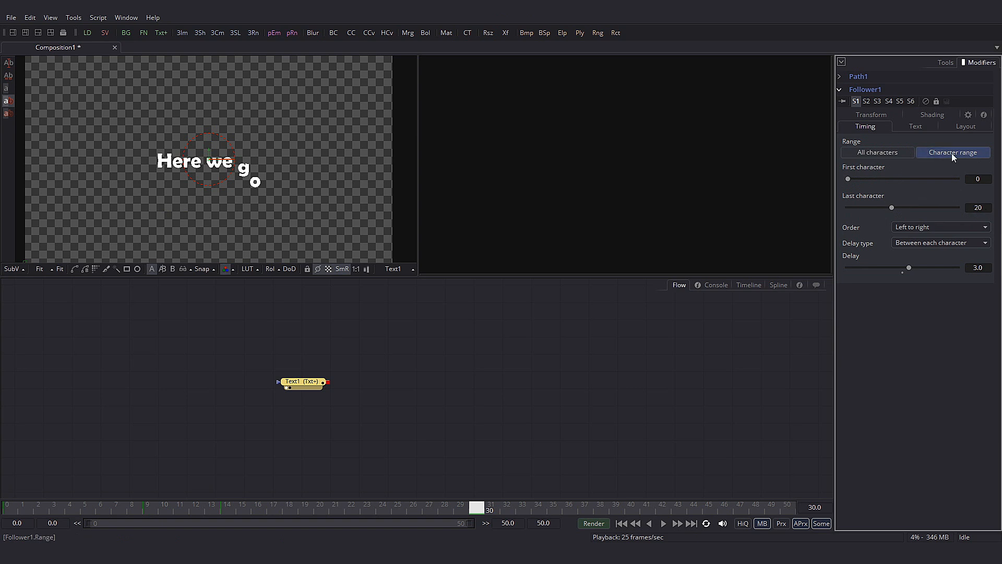
click(877, 153)
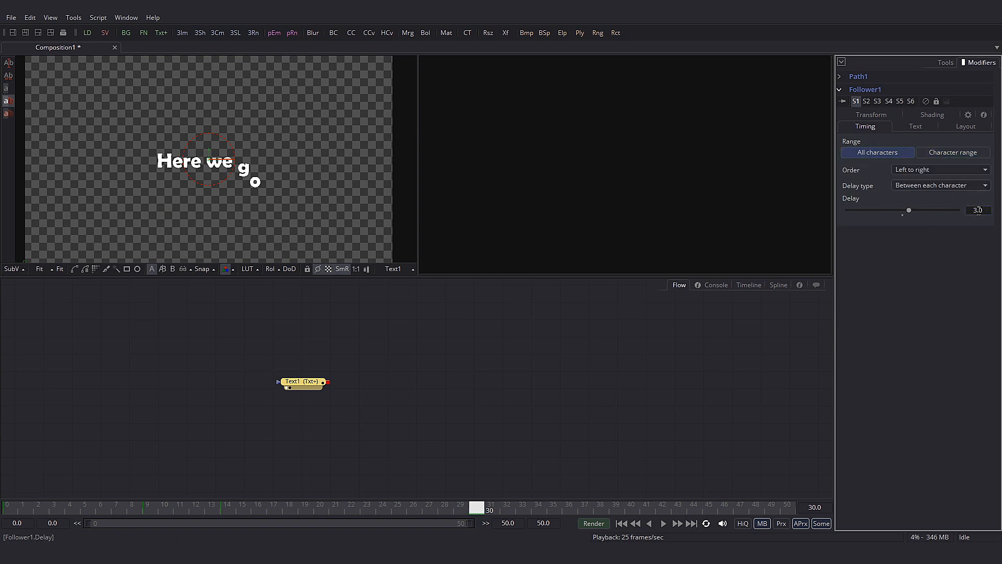
Set the Follower's delay between characters to 1.0 and go to frame 2
text(1)
key(Return)
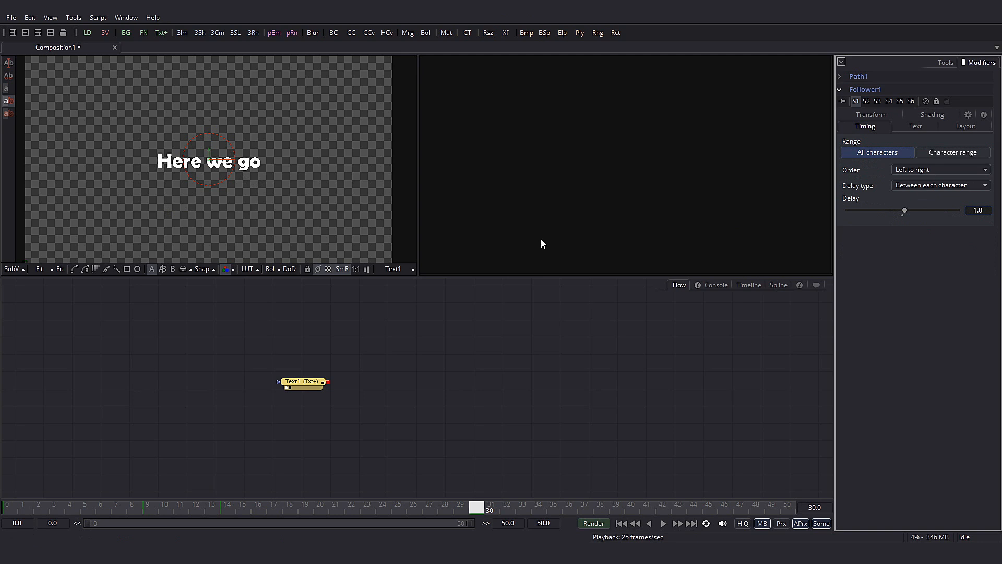
drag(63, 509, 39, 507)
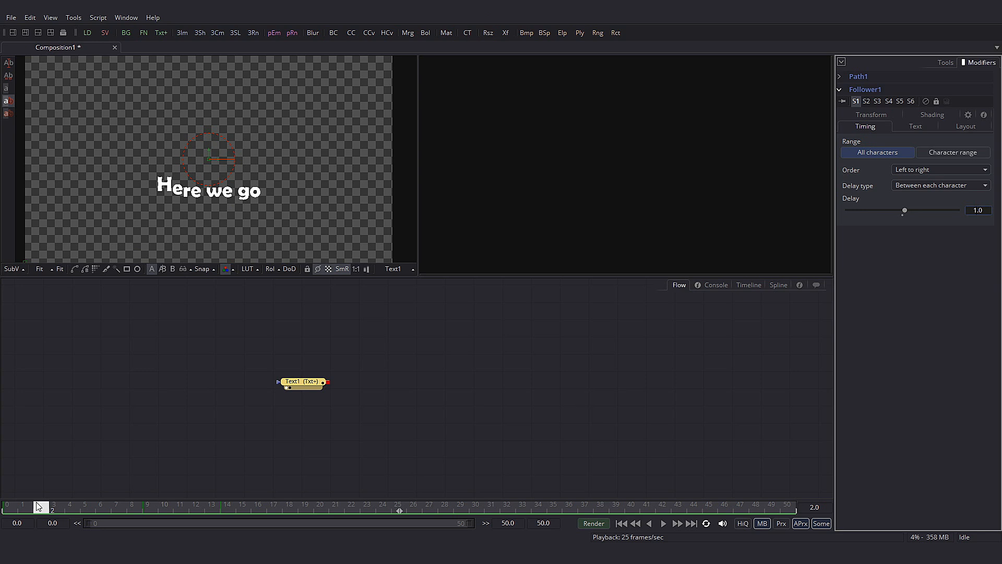
Keyframe the Follower's shading opacity from 0 at frame 2 to full at frame 4 and play the animation from frame 0
click(933, 115)
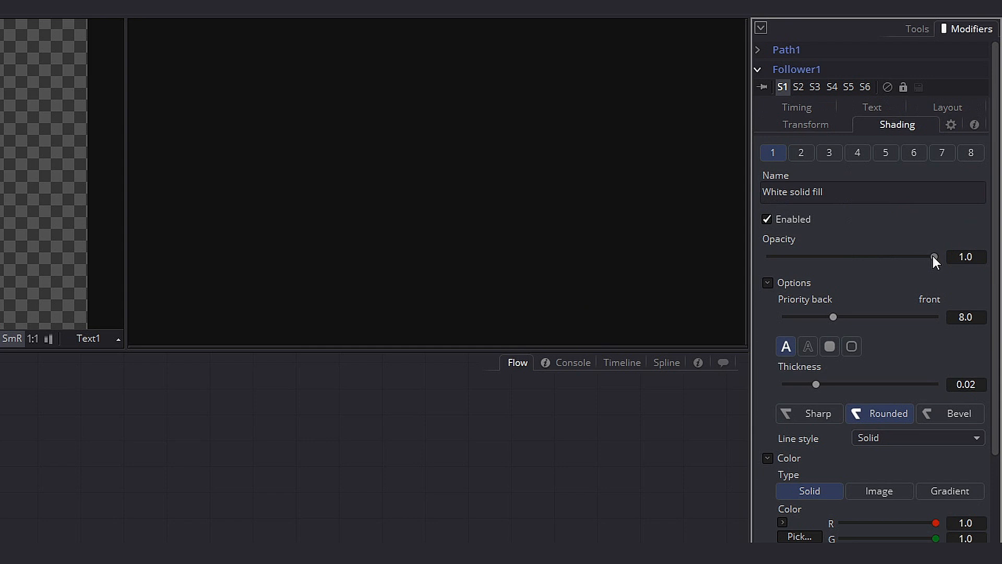
drag(933, 257, 485, 254)
right_click(816, 253)
click(849, 262)
click(61, 509)
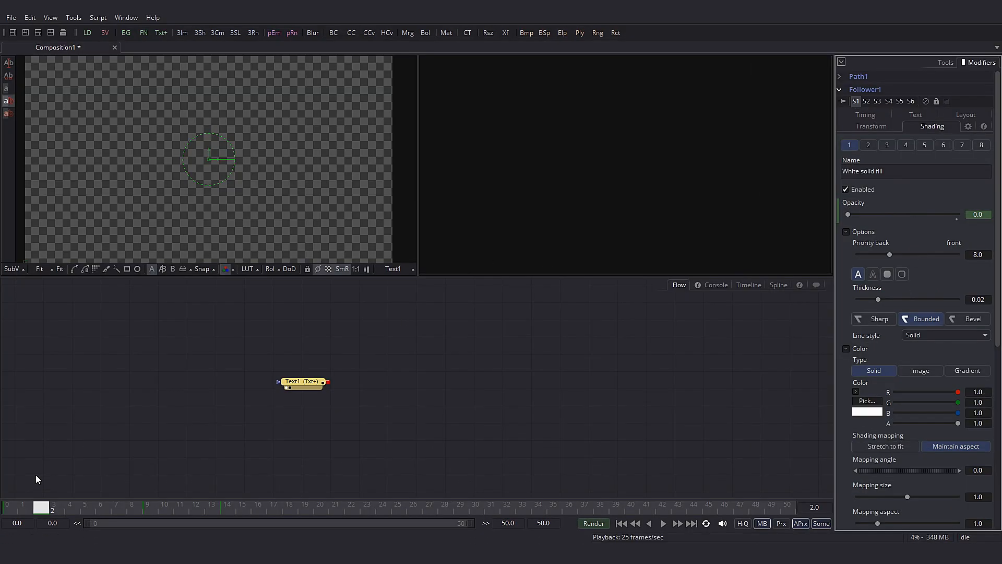
drag(62, 509, 76, 509)
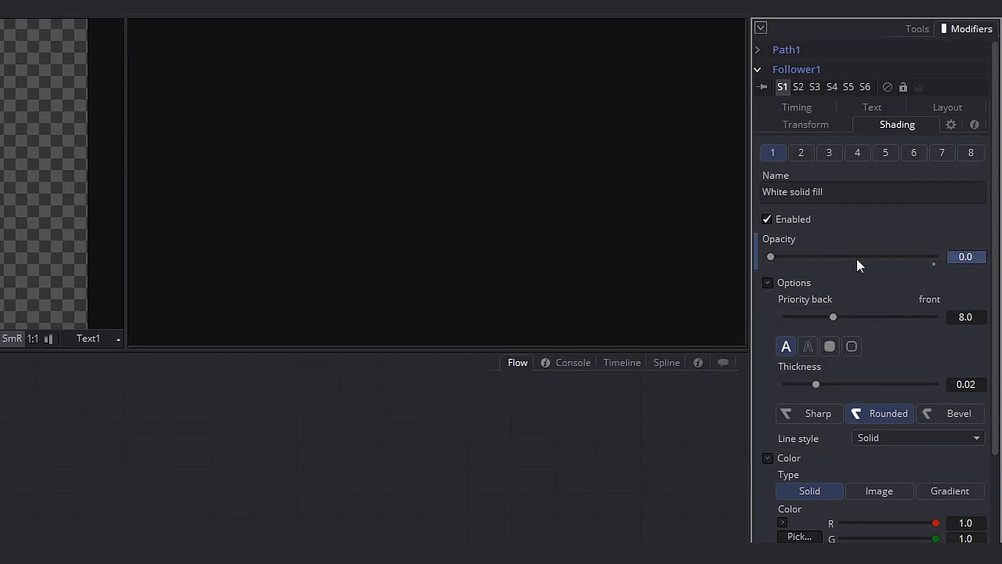
click(771, 255)
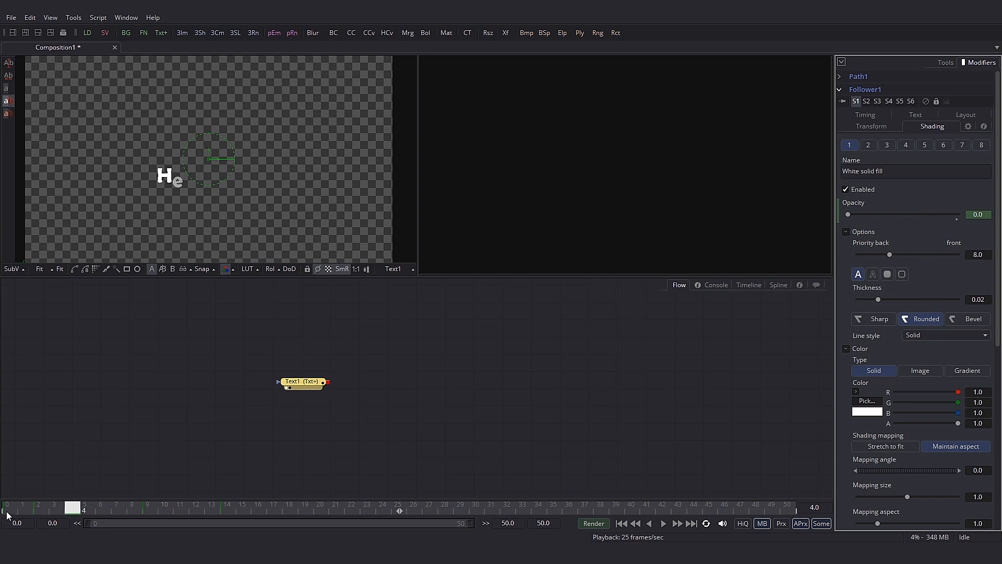
click(7, 513)
click(664, 523)
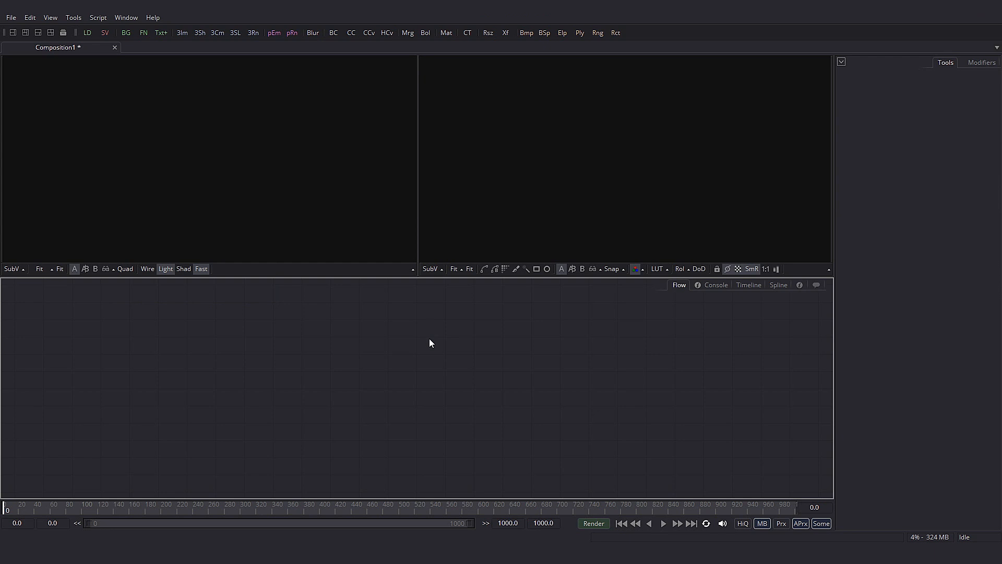
Add a Text 3D node to the empty composition and enter "Here we go" as its styled text
key(ctrl+space)
text(t)
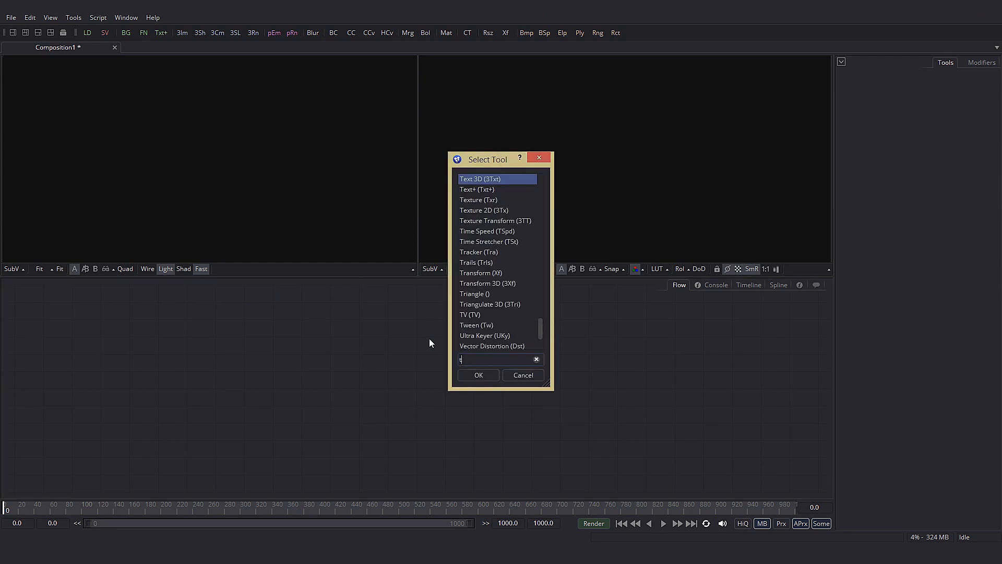
text(ext)
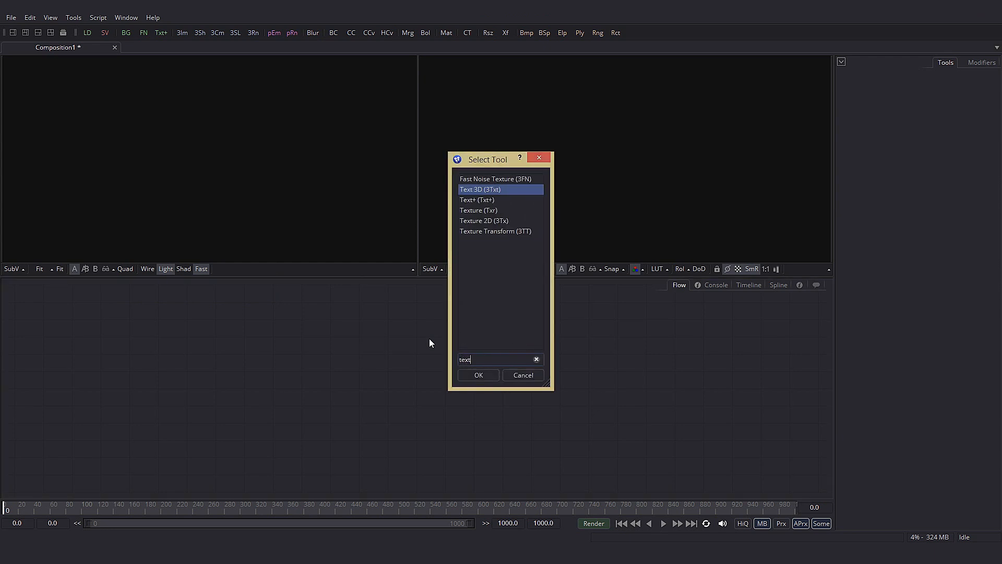
click(479, 375)
drag(437, 343, 280, 334)
click(861, 216)
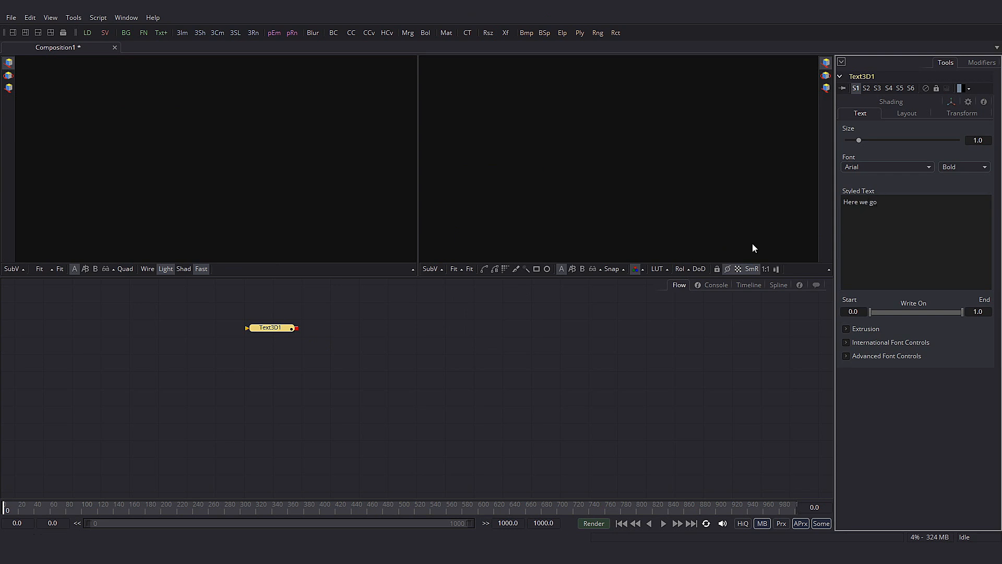
Display the Text 3D node in the first viewer and view the whole text from an angle
drag(286, 334, 295, 154)
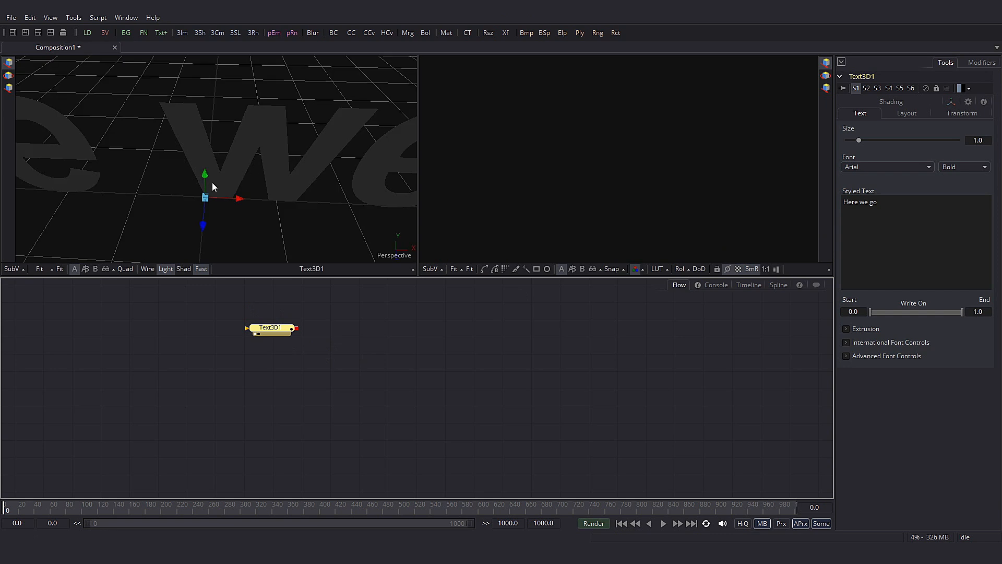
scroll(283, 179, down, 3)
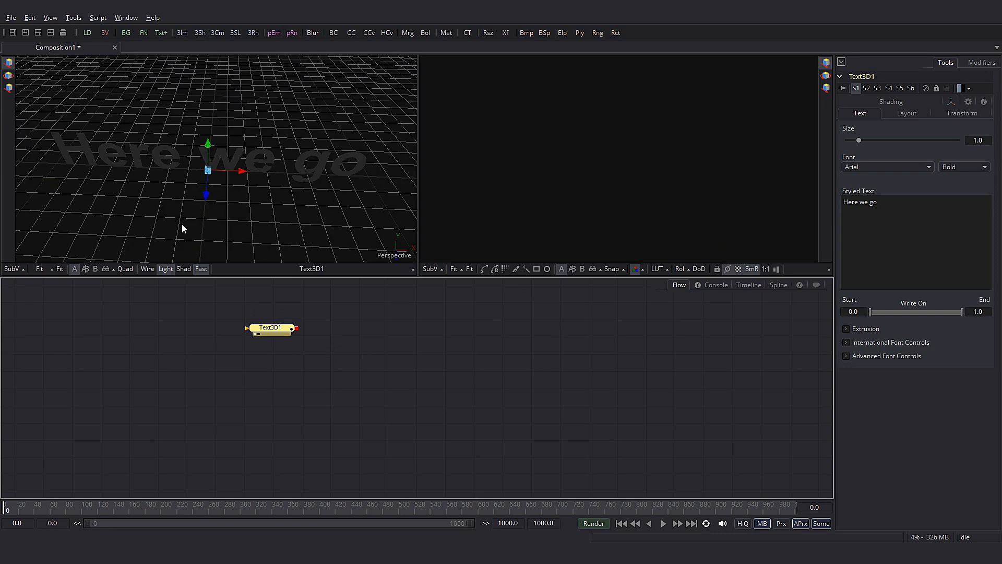
drag(199, 211, 329, 183)
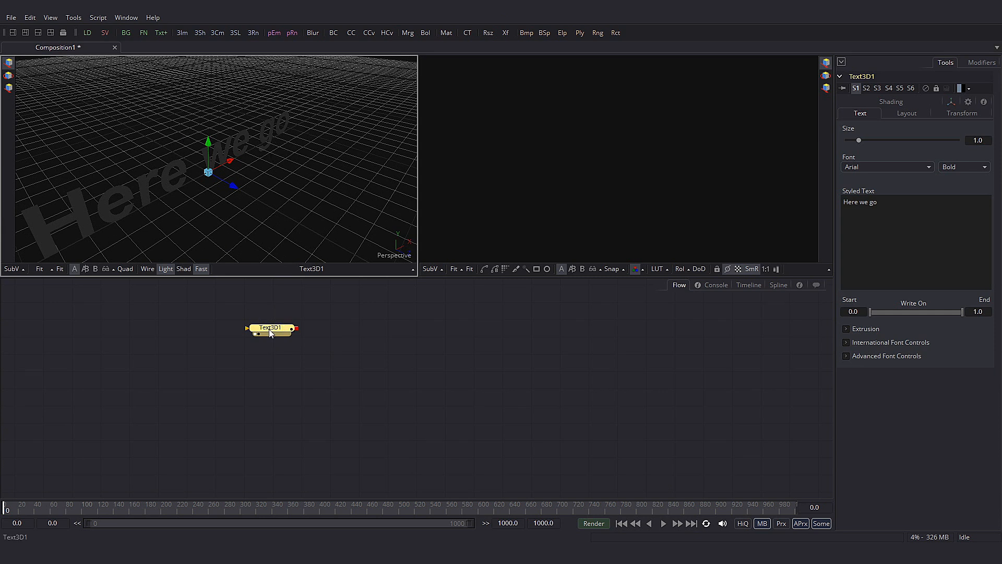
Add a Merge 3D node after the Text 3D node
key(shift+space)
text(merge)
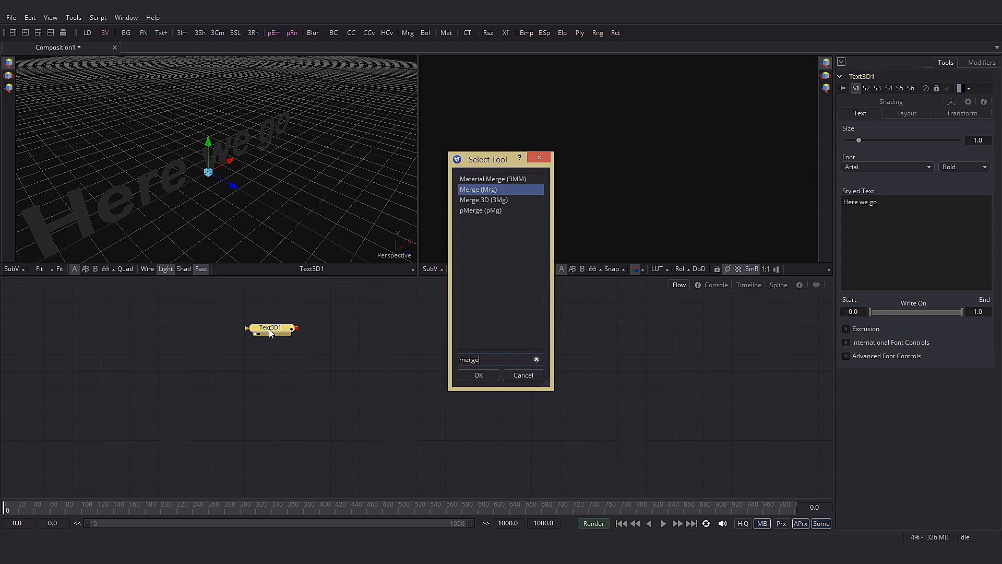
click(515, 201)
click(476, 376)
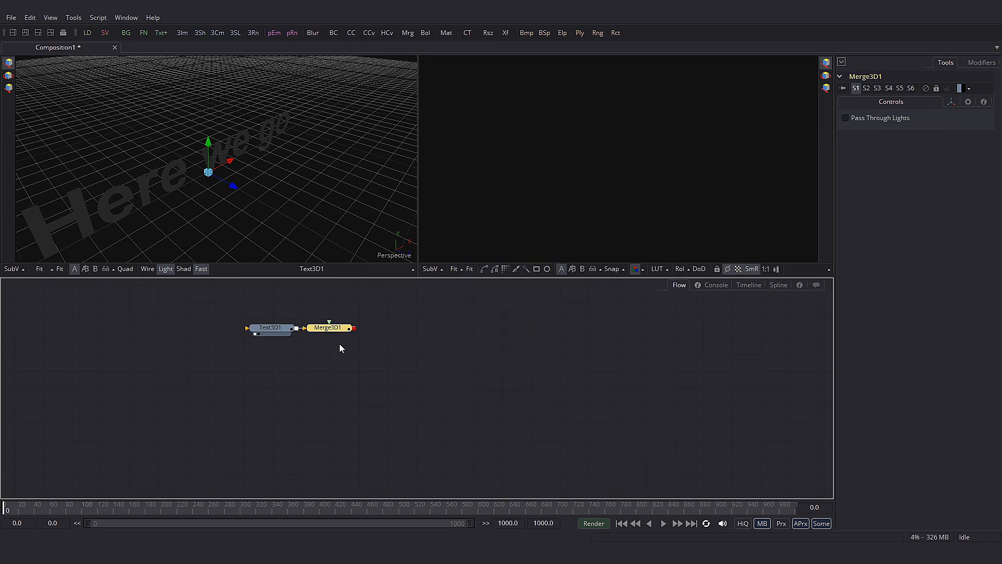
Add a Renderer 3D node after the Merge 3D and display its output in the second viewer
key(shift+space)
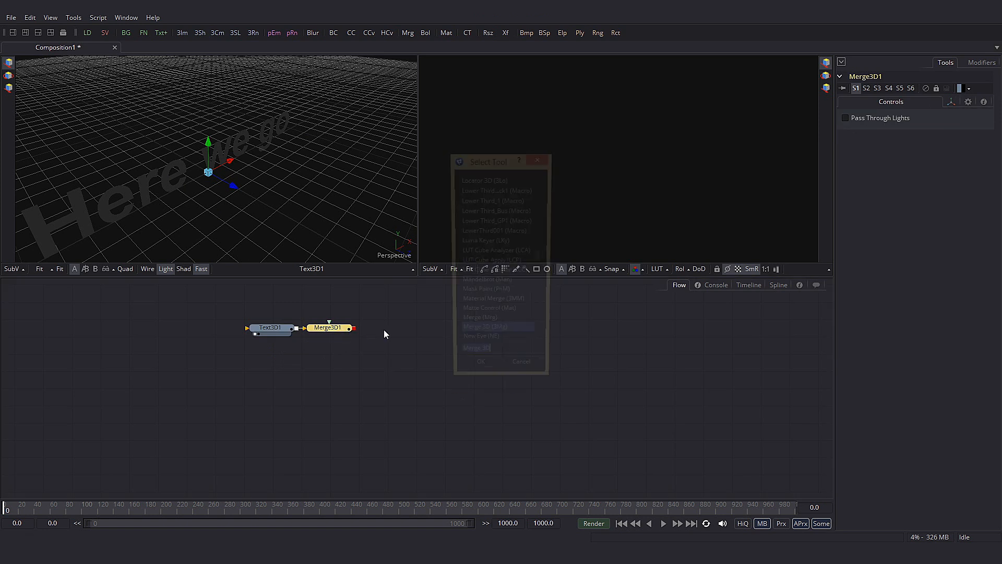
text(rendere)
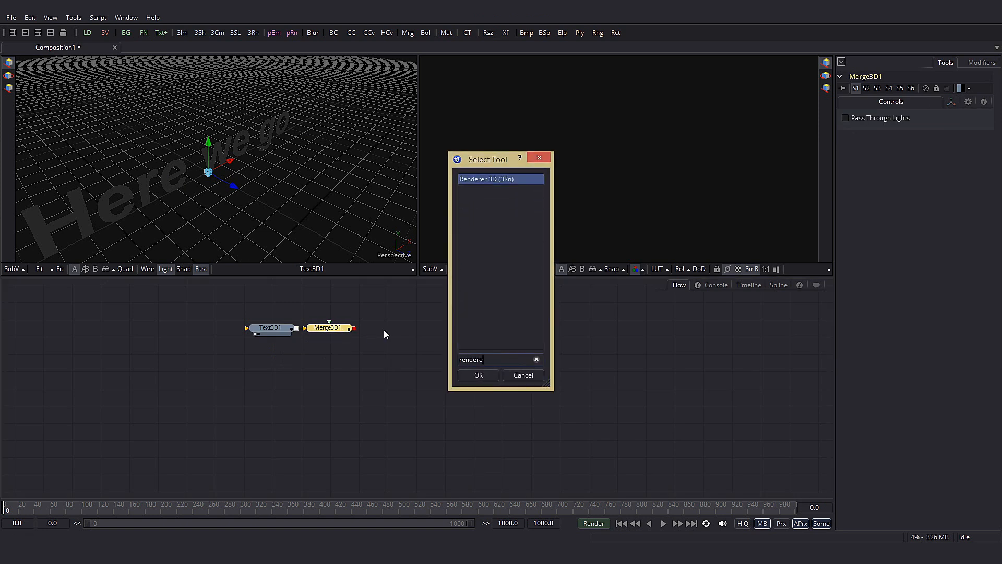
click(479, 375)
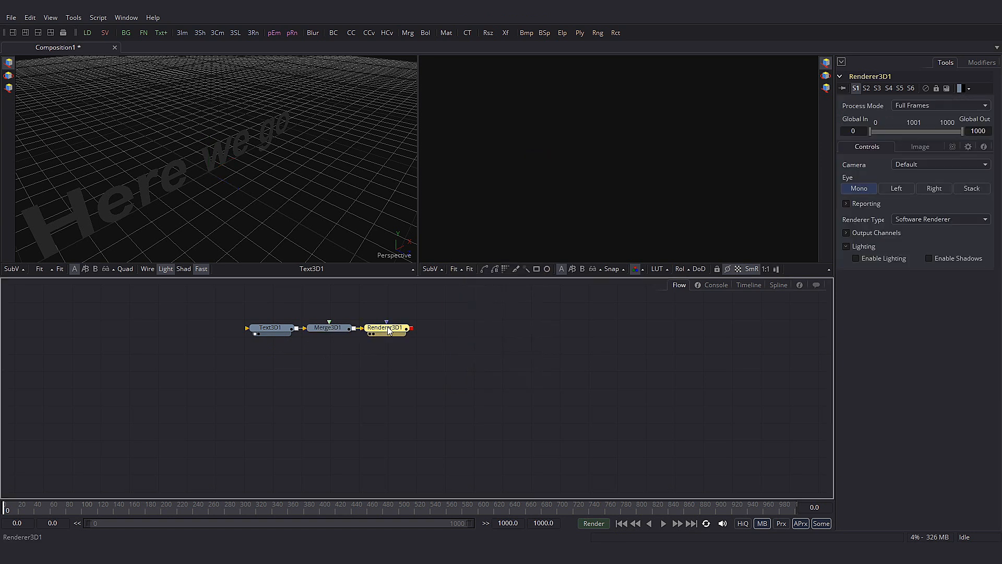
key(2)
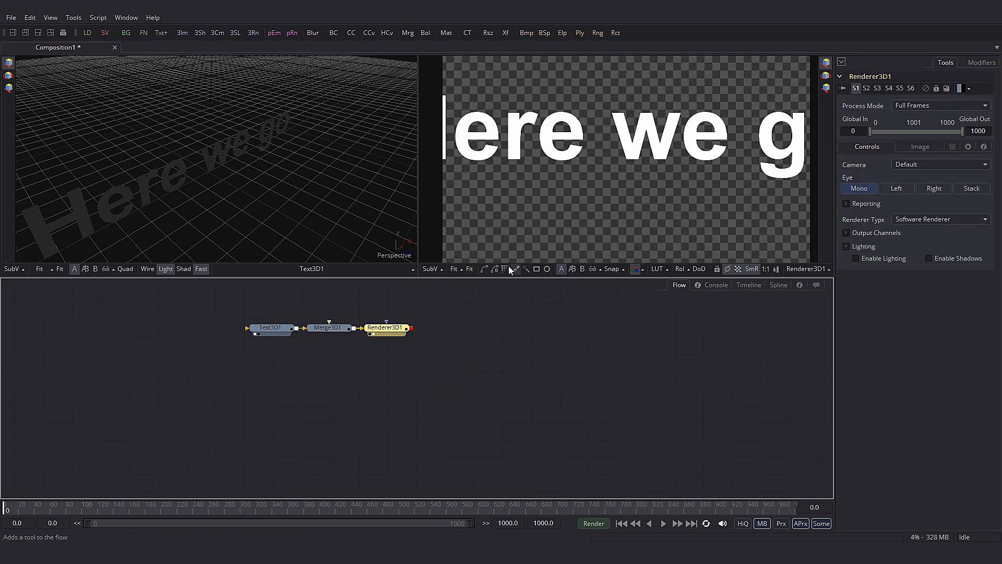
click(470, 269)
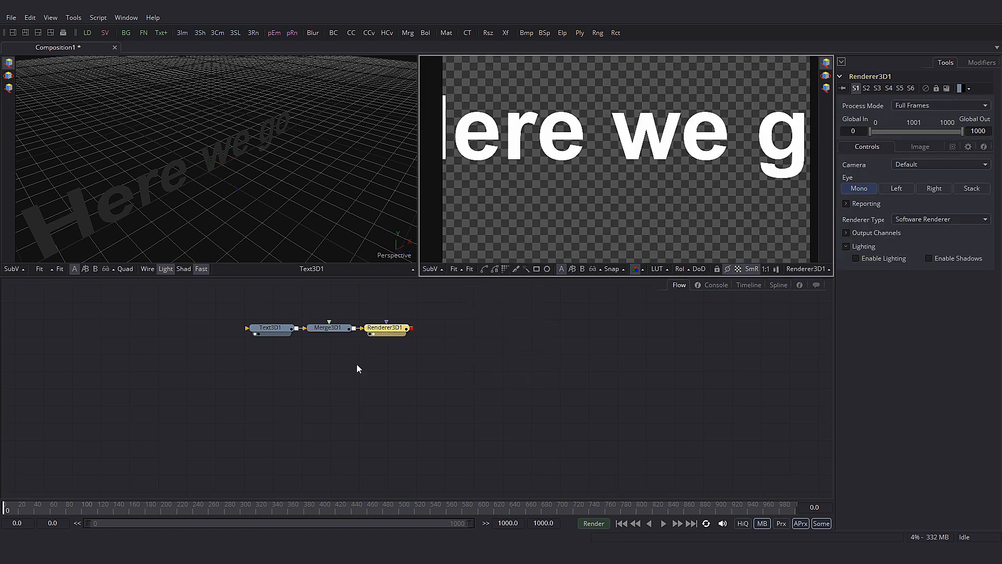
Add a Camera 3D node connected to the Merge 3D node
click(337, 328)
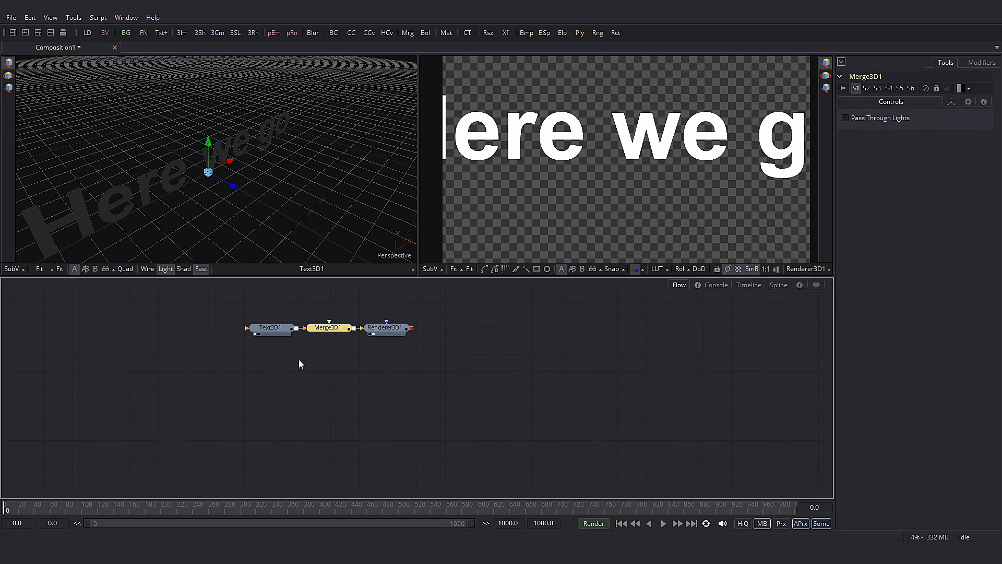
key(ctrl+space)
text(camer)
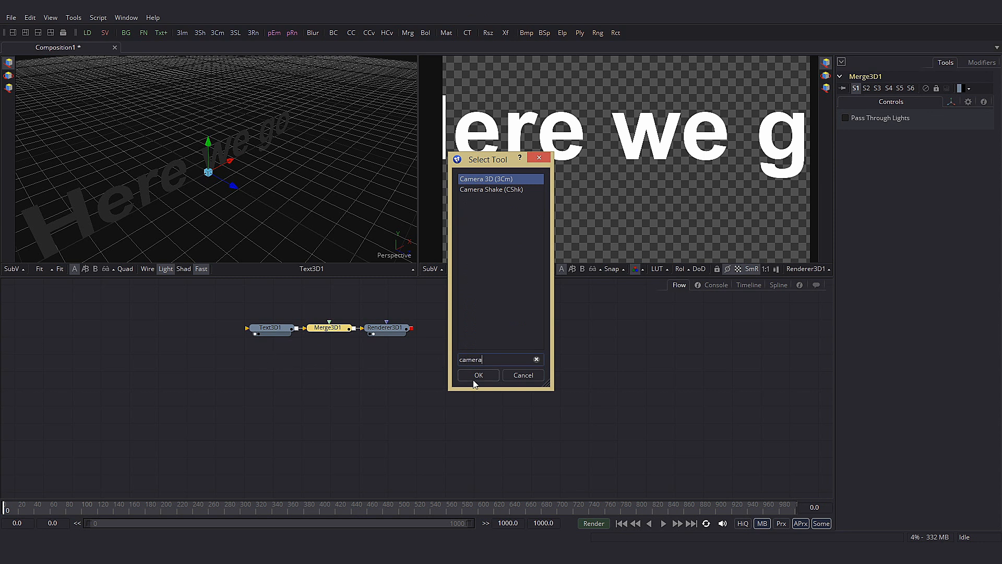
click(475, 379)
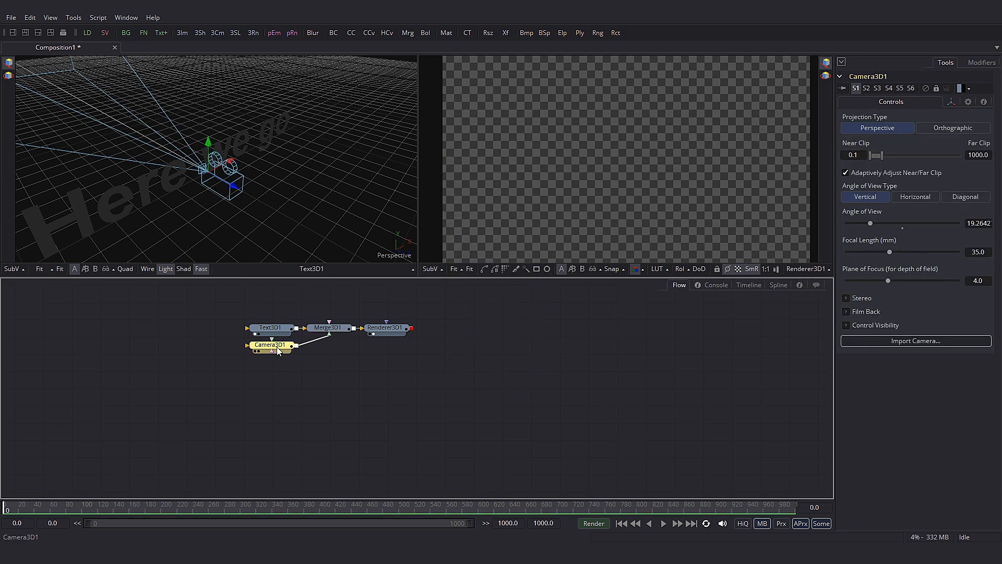
Move the camera back to a Z offset of about 16.3 so the entire text fits the rendered frame
drag(232, 186, 698, 431)
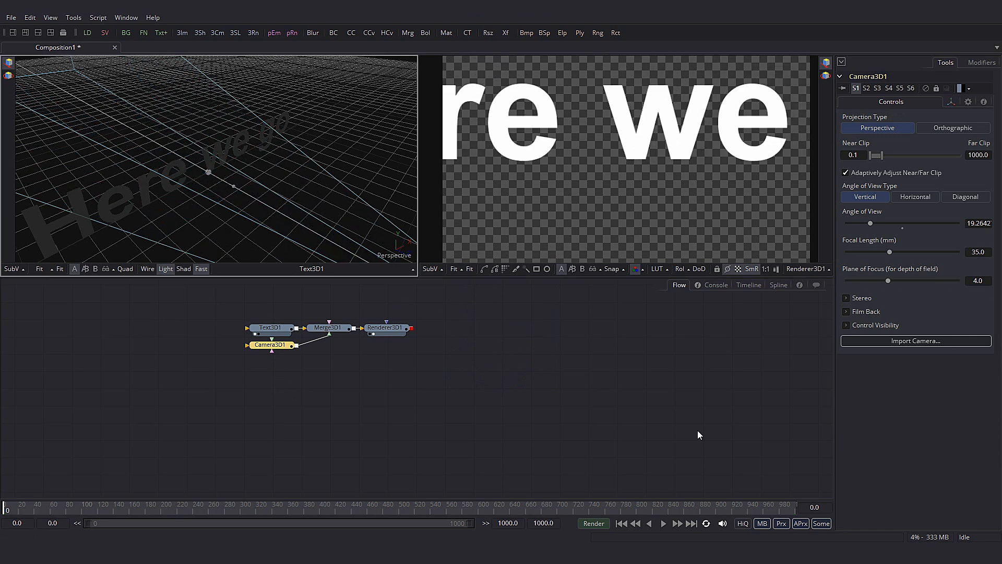
click(953, 102)
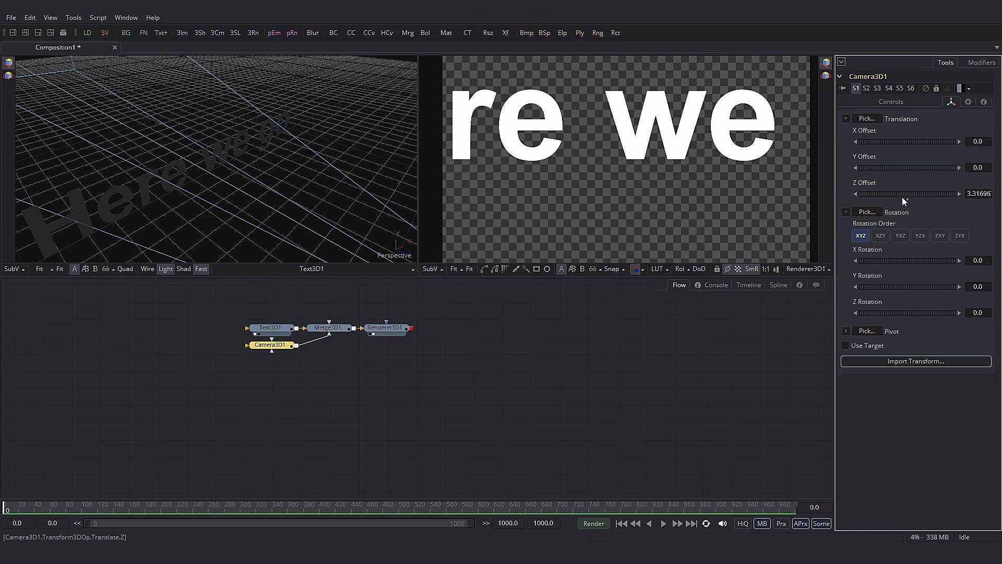
drag(903, 192, 967, 194)
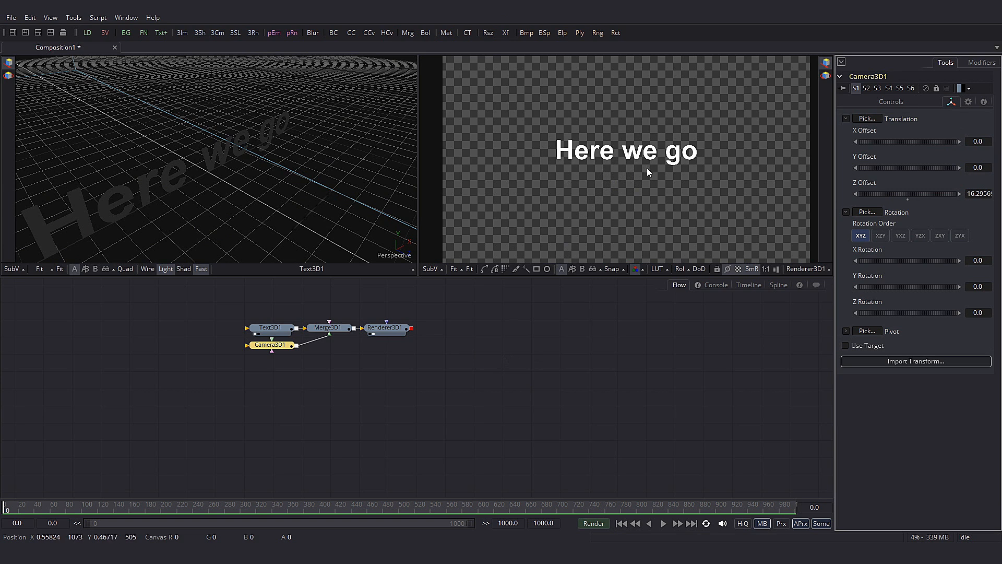
Extrude the 3D text with depth about 0.035, 1 subdivision, bevel depth about 0.012 and bevel width about 0.004
click(271, 327)
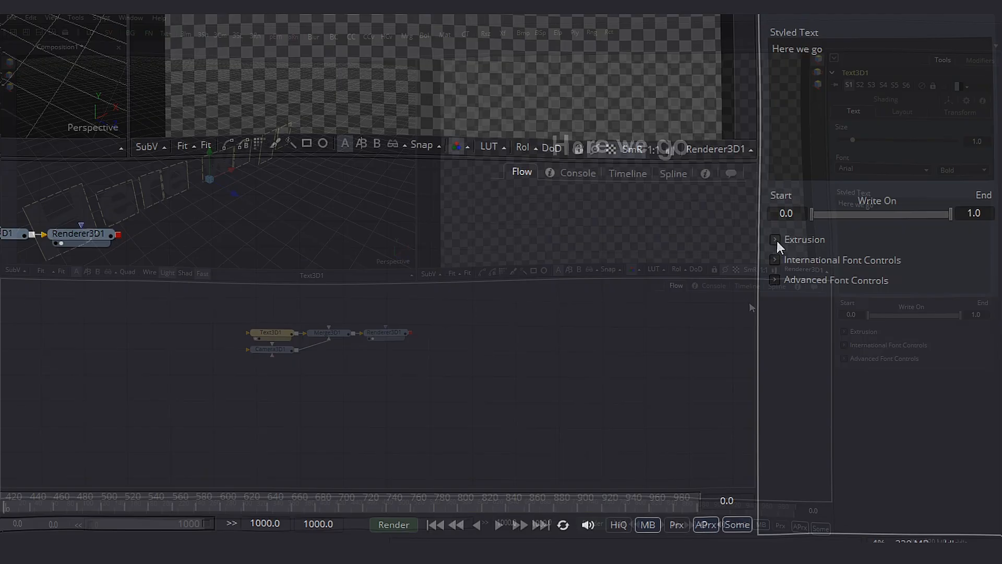
click(776, 240)
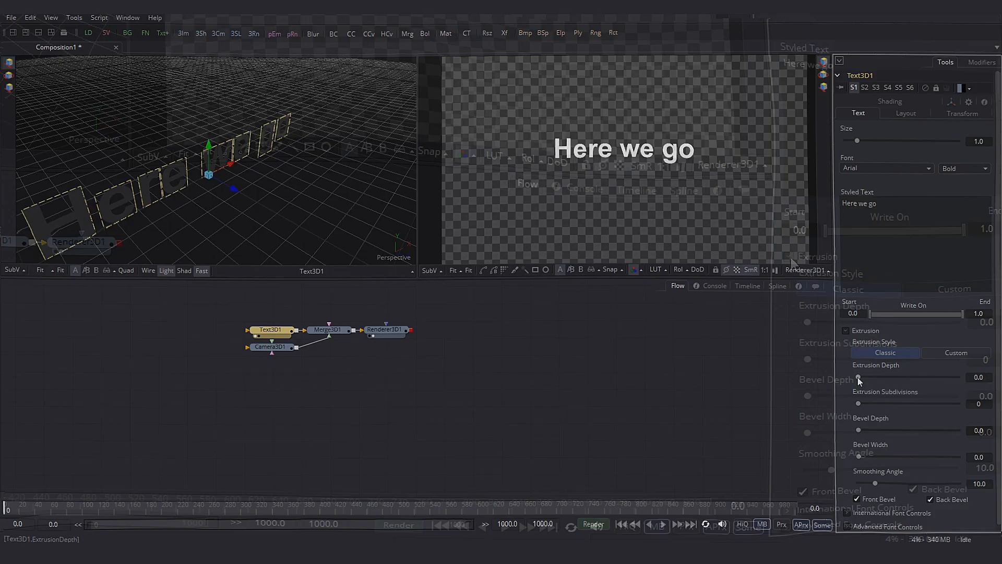
drag(787, 303, 814, 306)
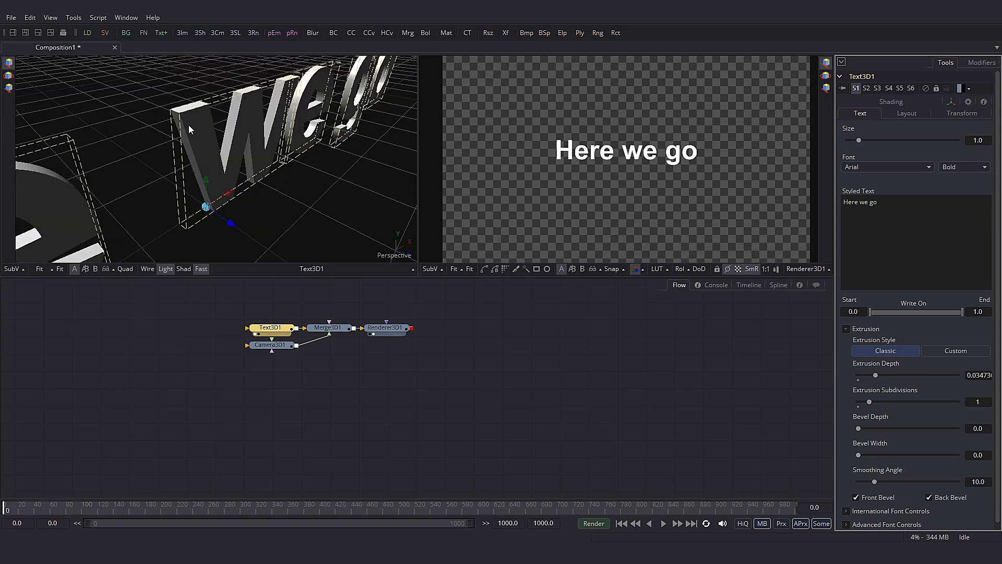
drag(859, 428, 863, 458)
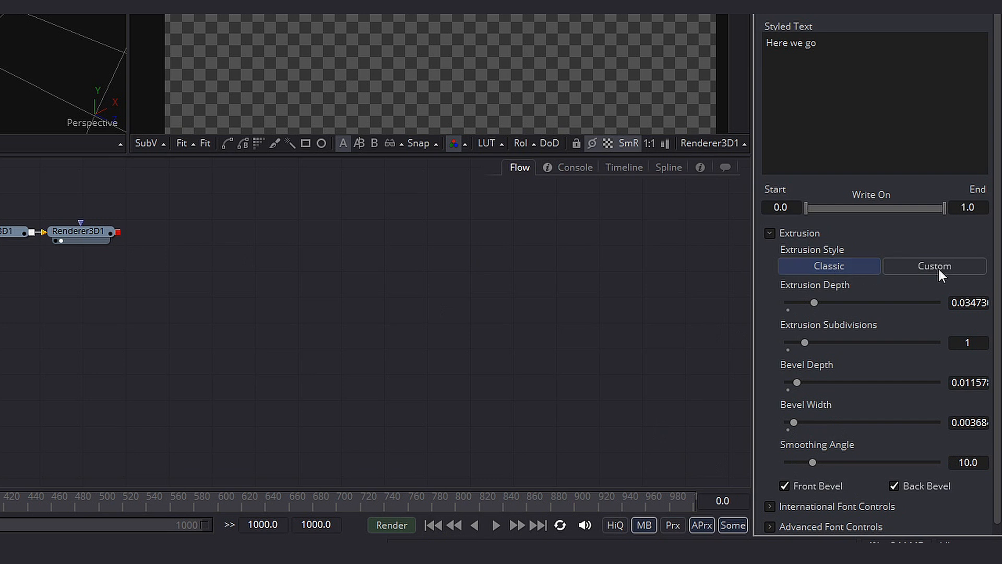
Switch the text's extrusion style to Custom and smooth the two upper points of its Extrusion Profile curve in the Spline editor
click(941, 267)
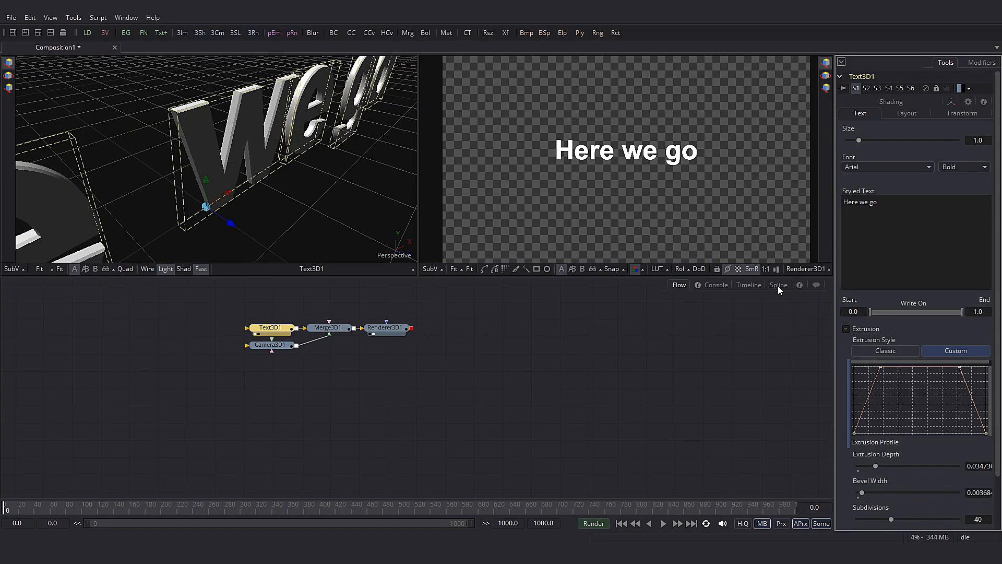
click(778, 287)
click(45, 338)
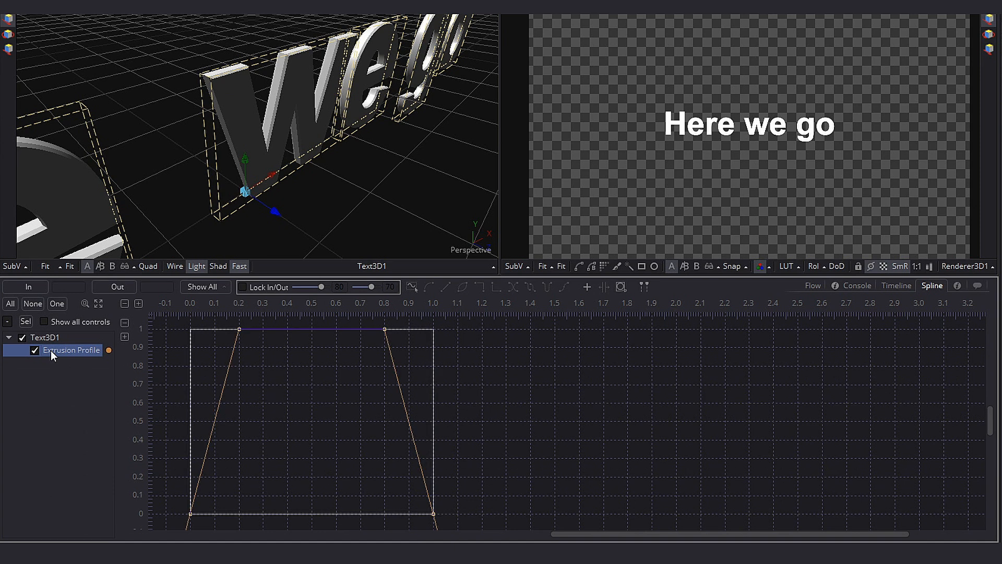
click(97, 305)
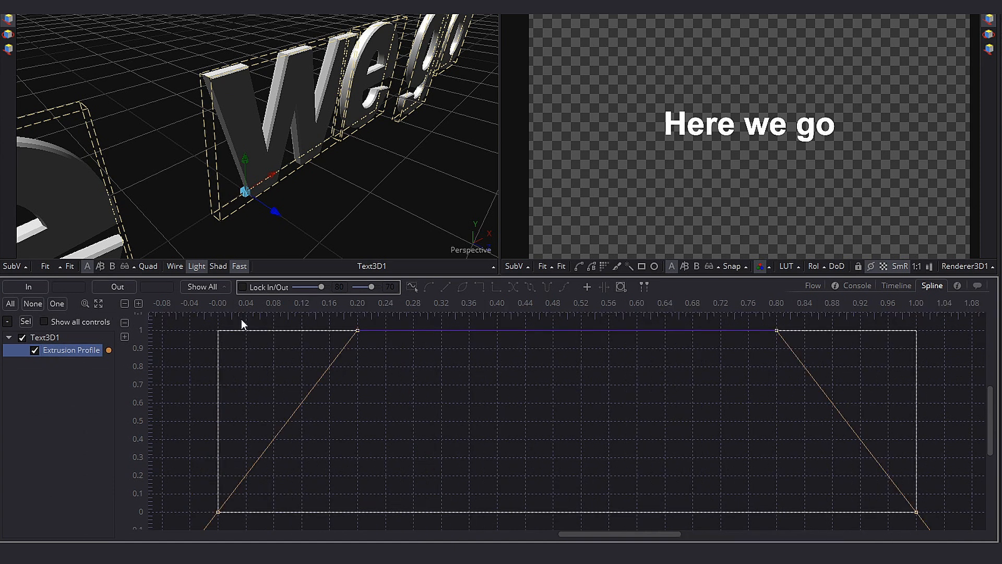
drag(846, 367, 321, 313)
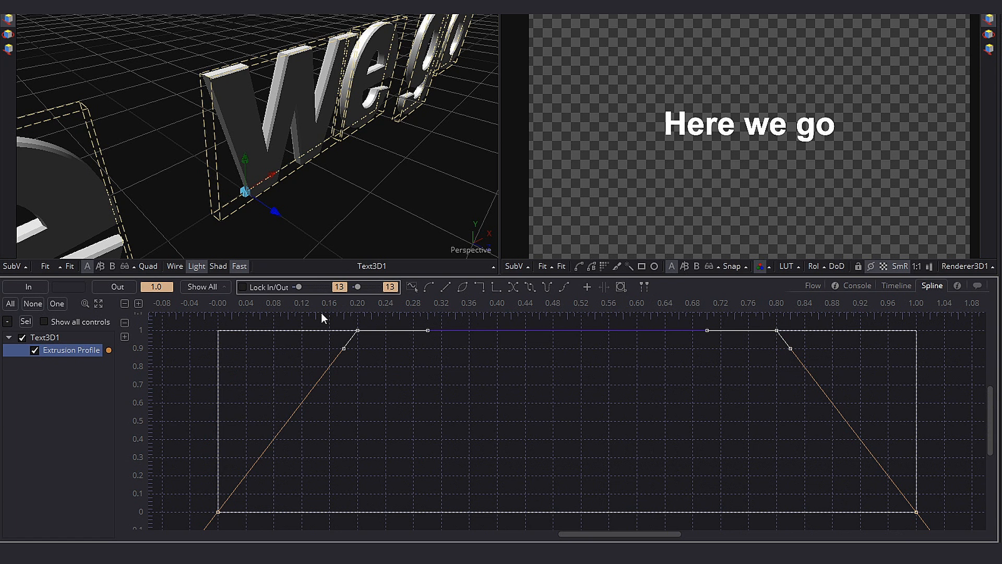
key(shift+s)
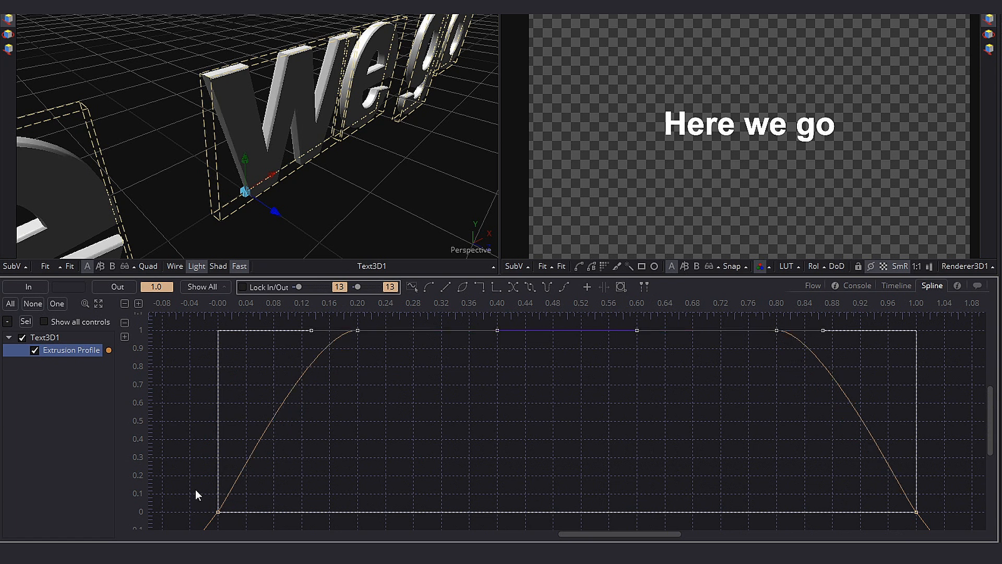
Point the Extrusion Profile's two lower handles upward, then set ease-in 70 on the point at 0.2 and ease-out 80 on the point at 0.0
drag(191, 485, 181, 453)
drag(882, 491, 920, 442)
drag(386, 357, 340, 312)
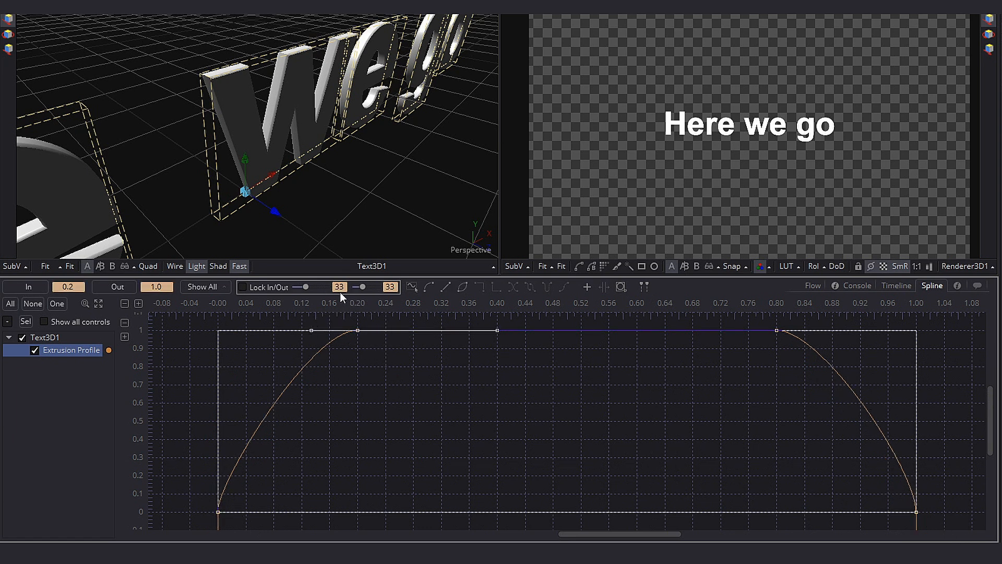
click(340, 287)
text(70)
key(Return)
drag(186, 493, 239, 525)
click(390, 288)
text(80)
key(Return)
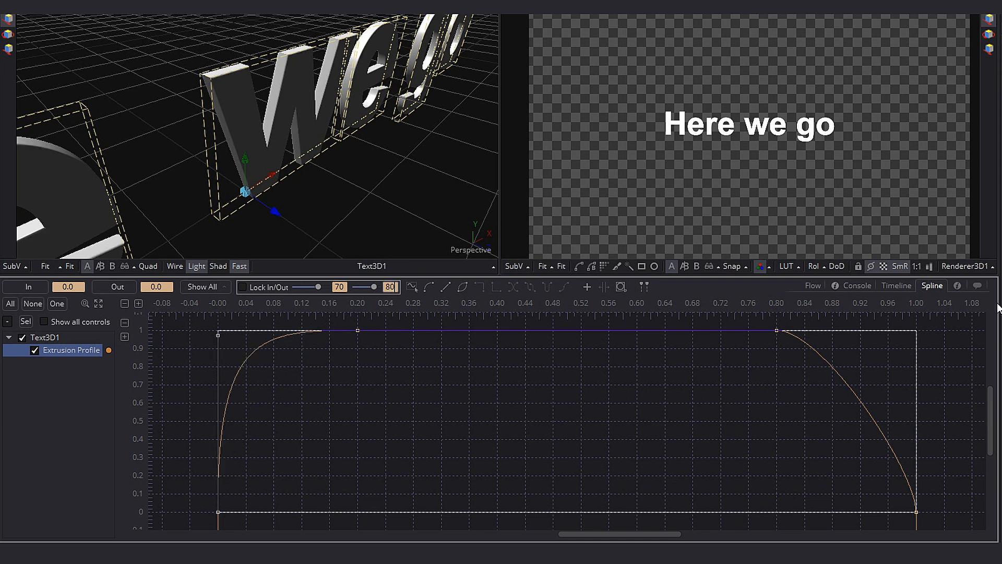
Round the other end of the Extrusion Profile with ease-out 70 on the point at 0.8 and ease-in 80 on the point at 1.0
drag(759, 321, 806, 353)
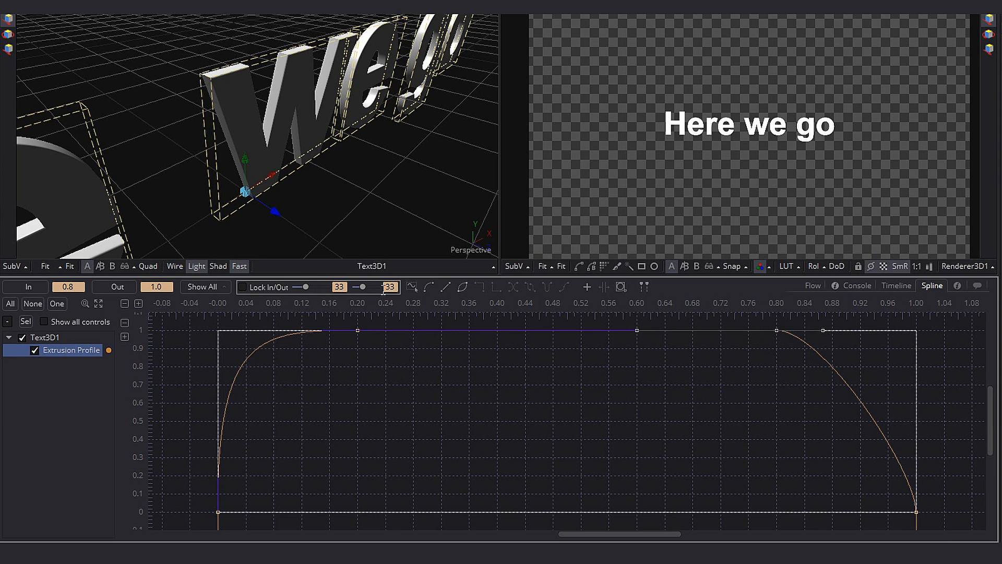
click(387, 289)
text(70)
key(Return)
drag(893, 491, 949, 534)
click(340, 287)
text(80)
key(Return)
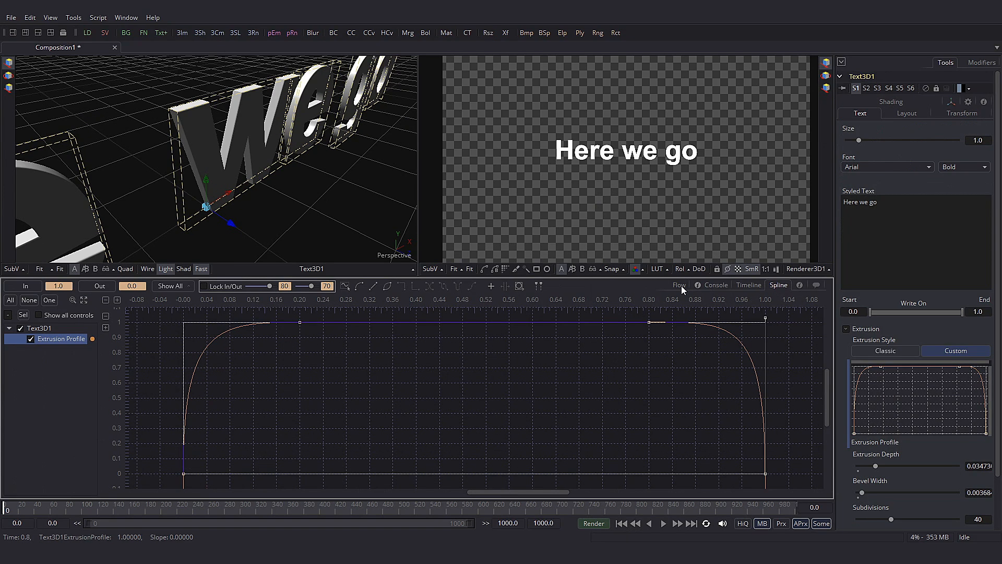
Return to the node flow, select the Text3D node and set the composition's end frame to 50
click(680, 286)
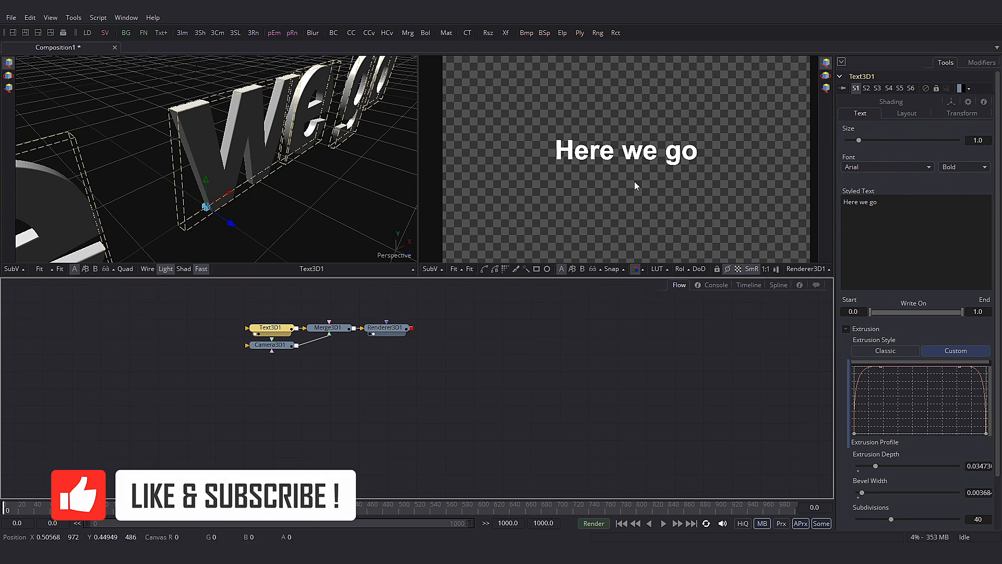
click(400, 333)
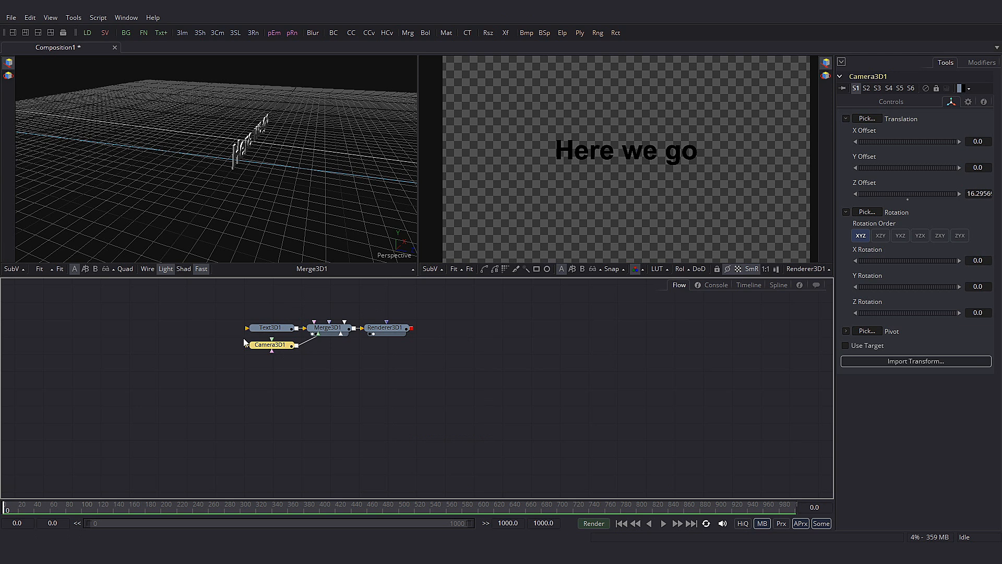
click(275, 328)
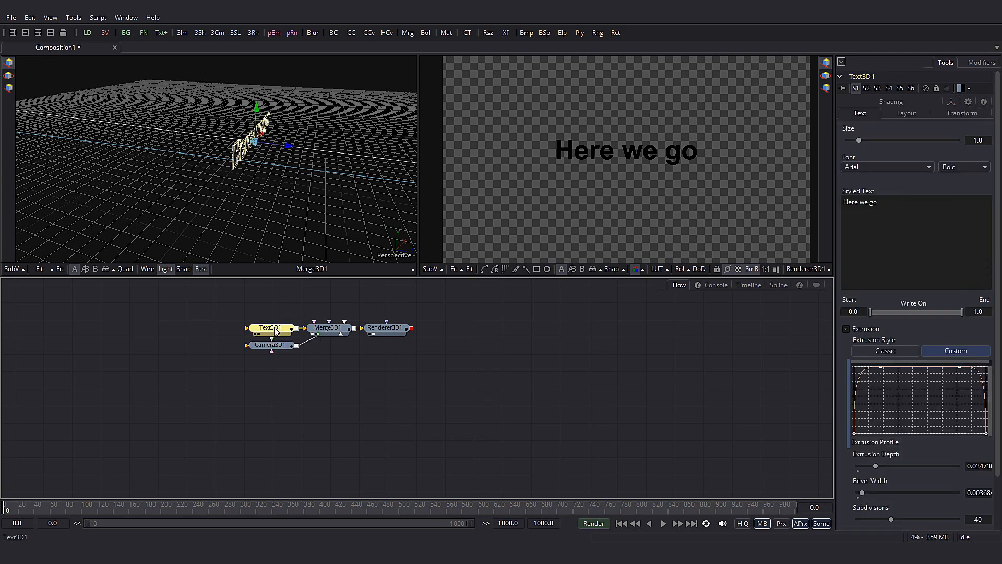
double_click(542, 523)
text(50)
key(Return)
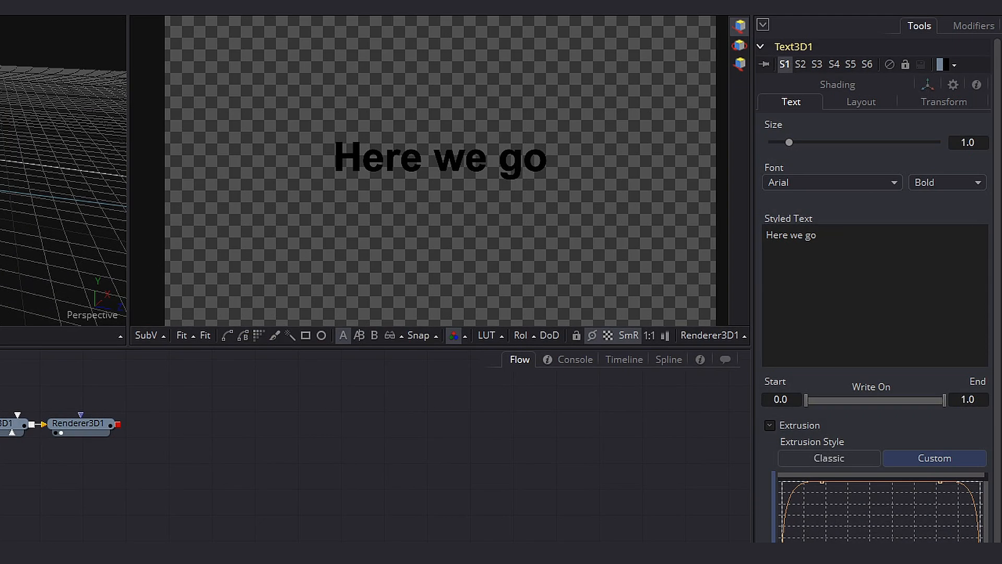
Add a Follower modifier to the 3D text's Styled Text and expand its controls
right_click(789, 218)
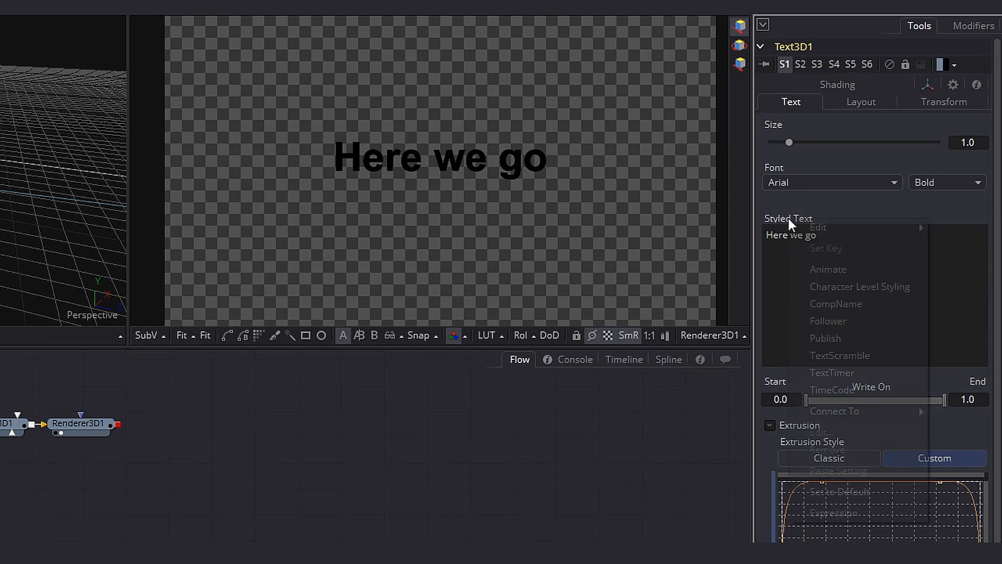
click(860, 321)
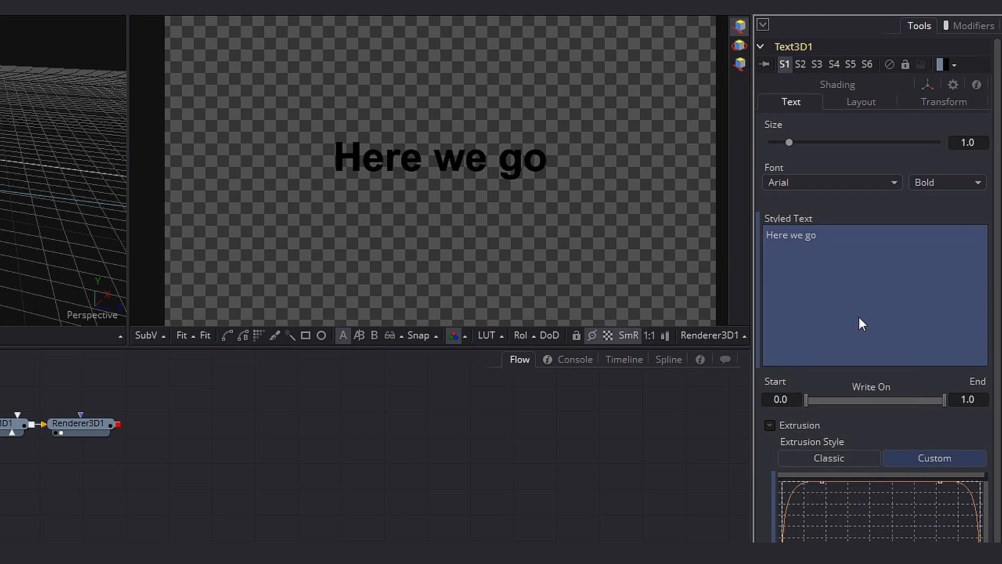
click(975, 26)
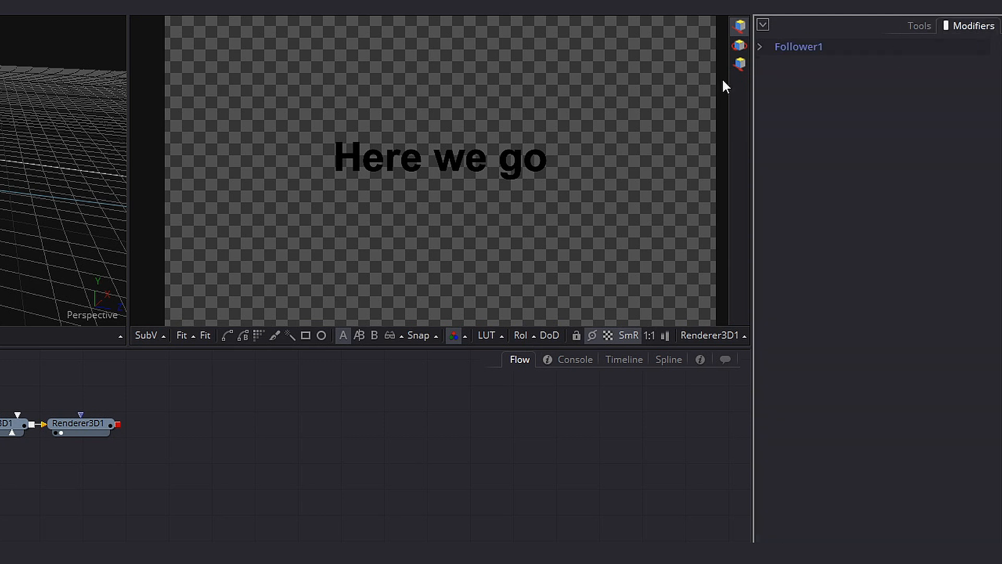
click(759, 47)
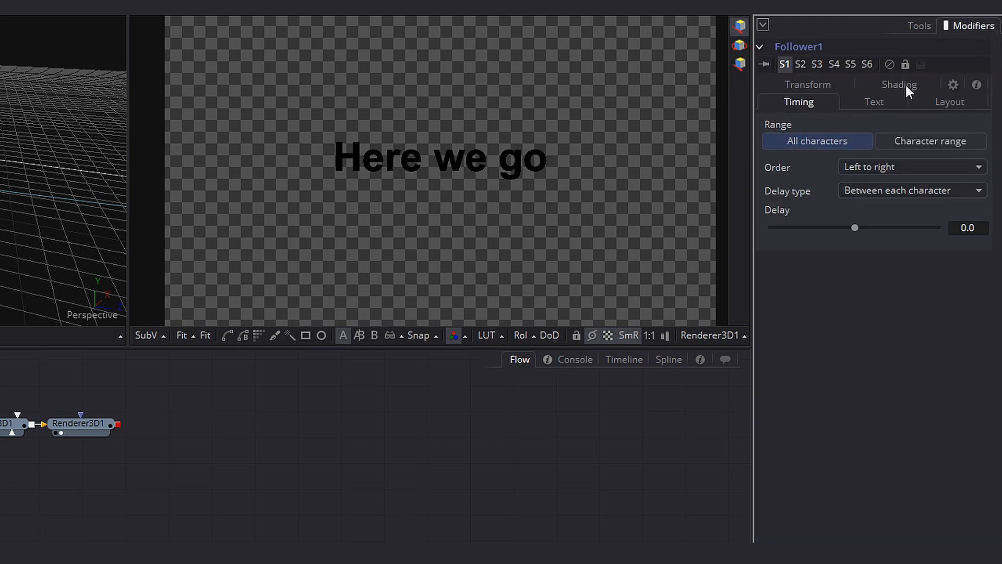
Animate the Follower's Character Angle X with a keyframe of -180 at frame 0
click(817, 83)
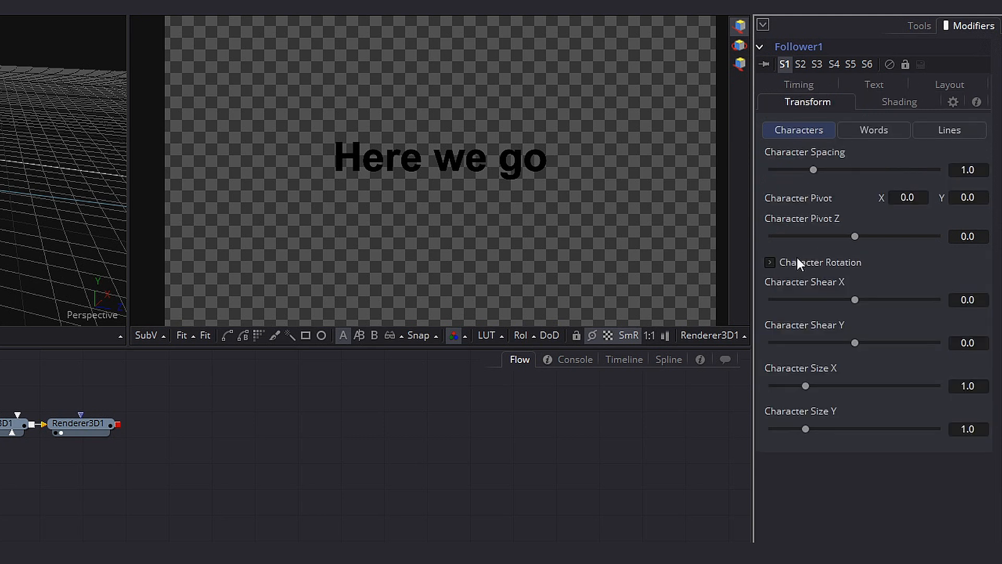
click(771, 262)
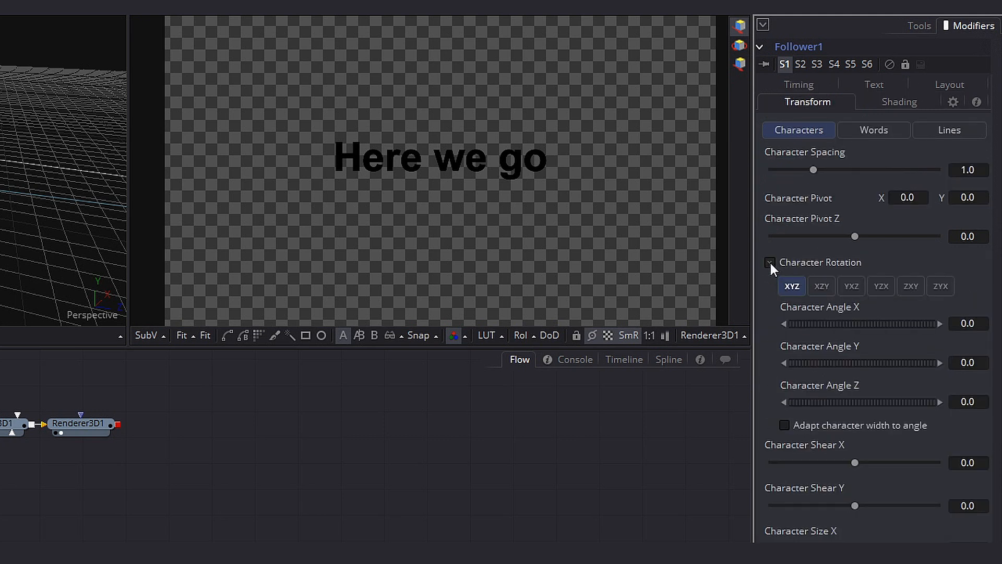
right_click(877, 323)
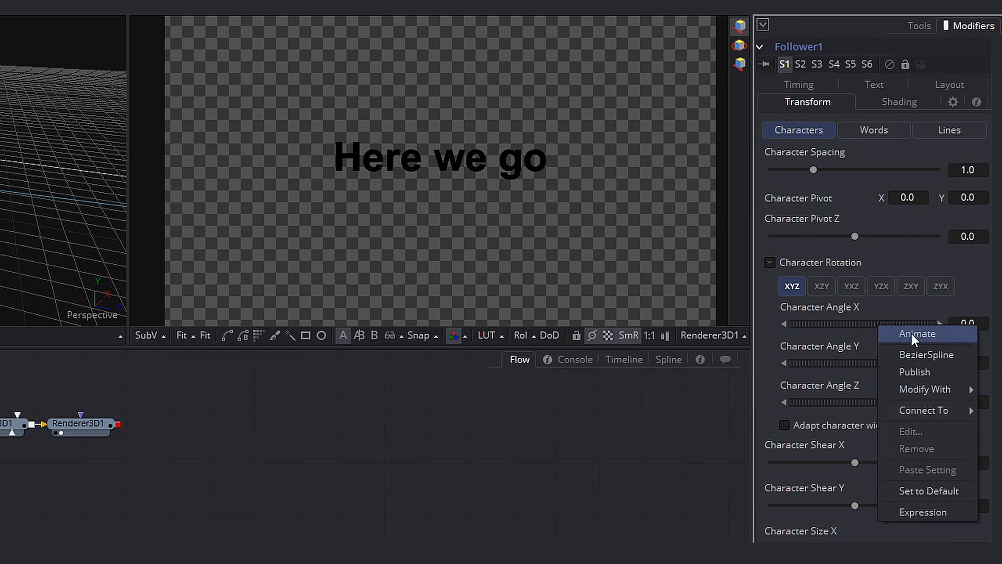
click(912, 334)
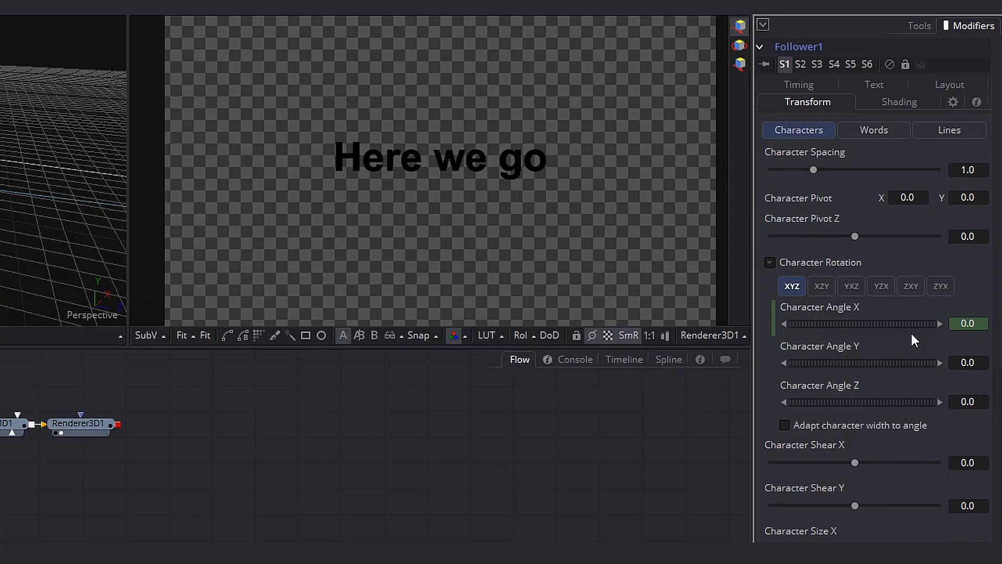
click(980, 262)
text(-180)
key(Tab)
Keyframe the Follower's Character Angle X at 0 on frame 19
drag(21, 510, 310, 520)
click(973, 261)
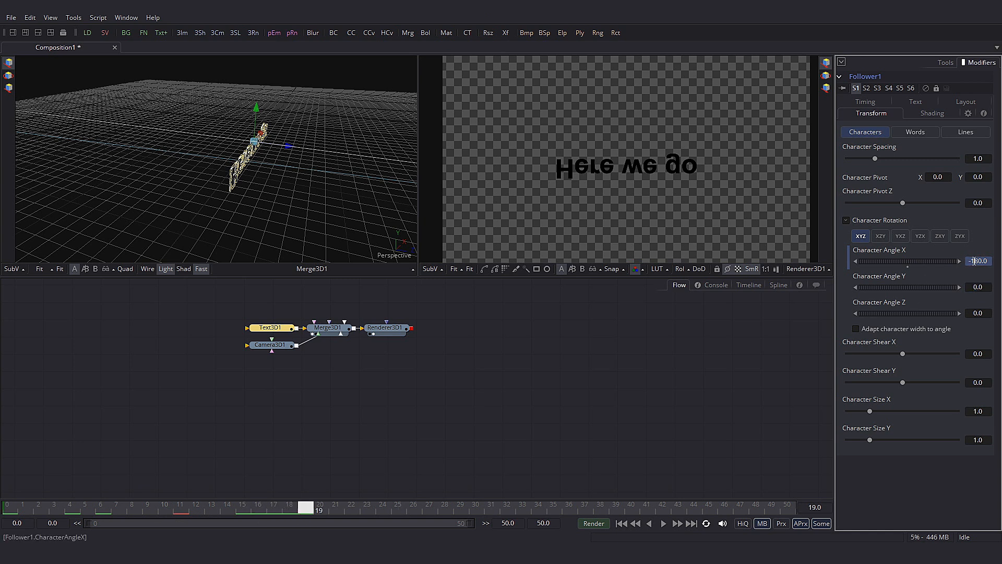
text(0)
key(Tab)
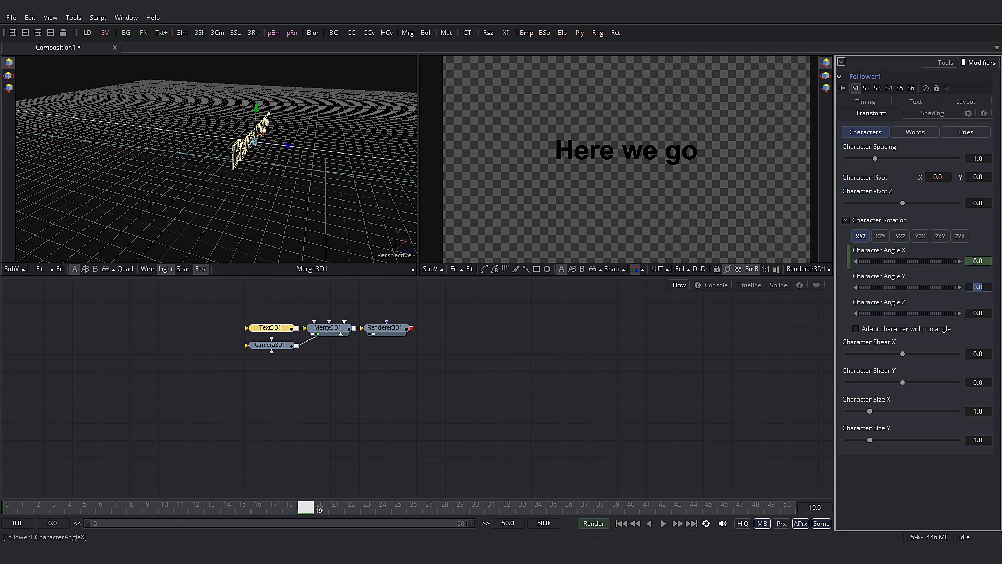
Play the character rotation animation from frame 0 to check it
click(11, 507)
click(663, 525)
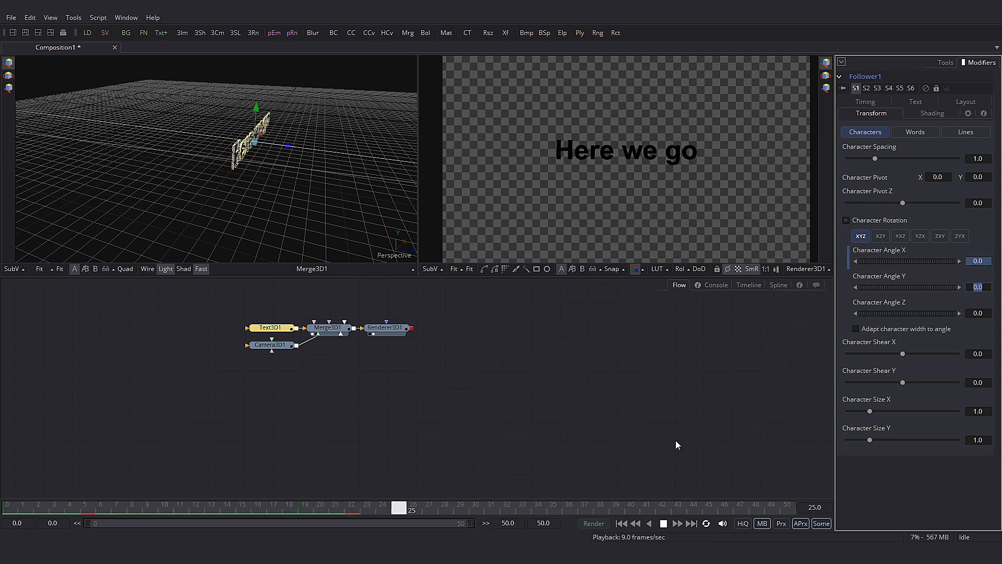
click(664, 524)
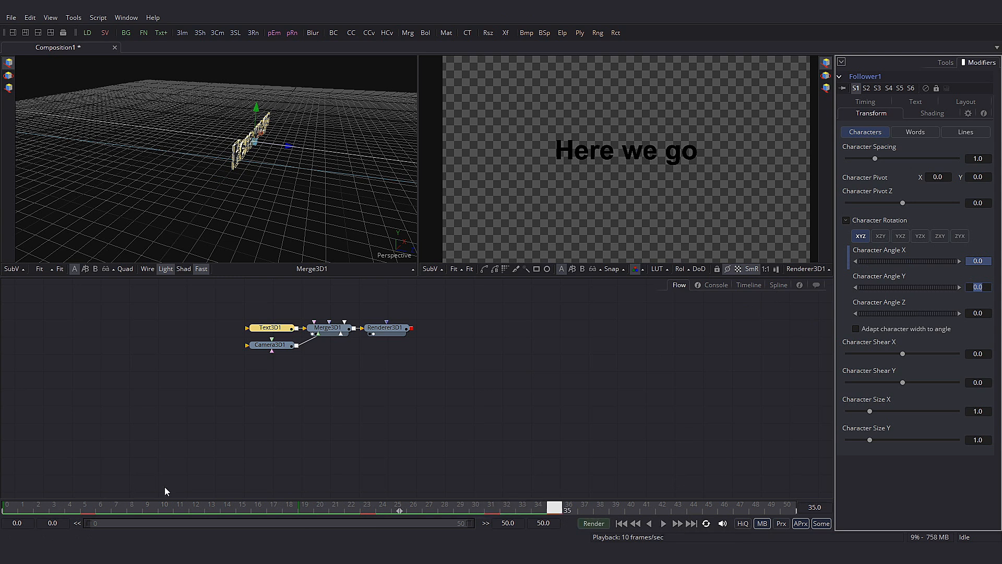
Flatten the Character Angle X curve at frame 19 and add a flattened overshoot point with value 9 at frame 14
click(778, 285)
drag(234, 382, 195, 342)
key(f)
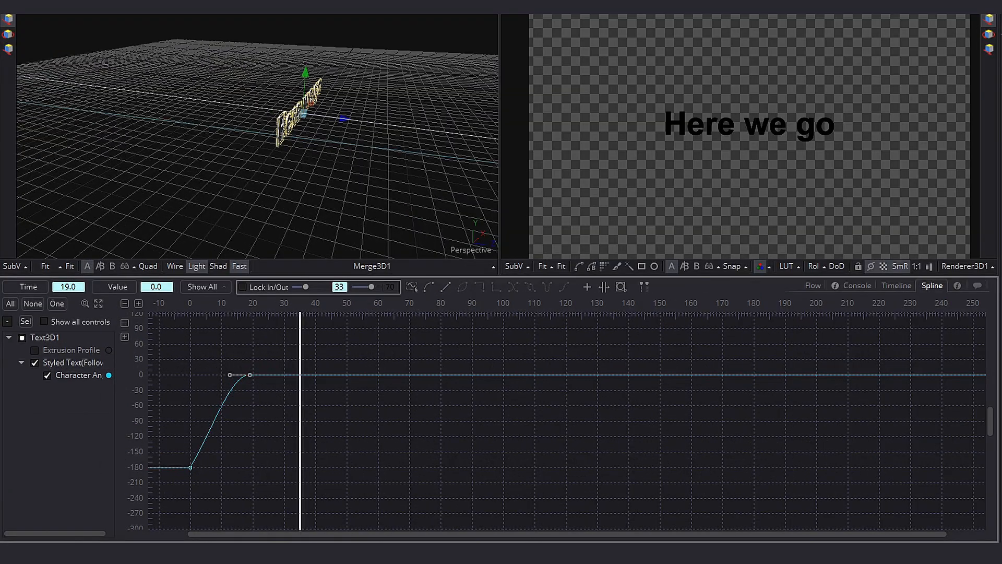
drag(301, 315, 234, 314)
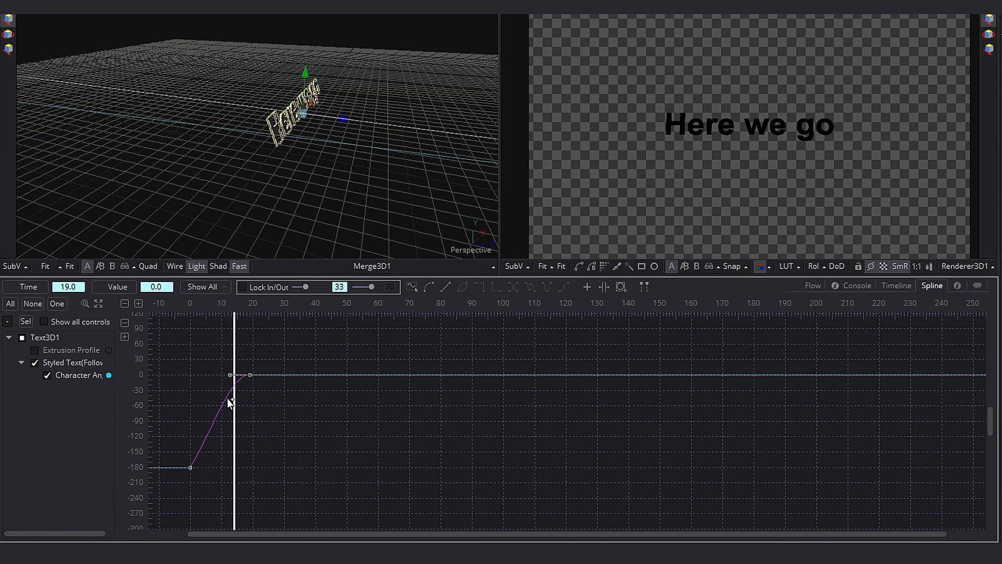
click(234, 384)
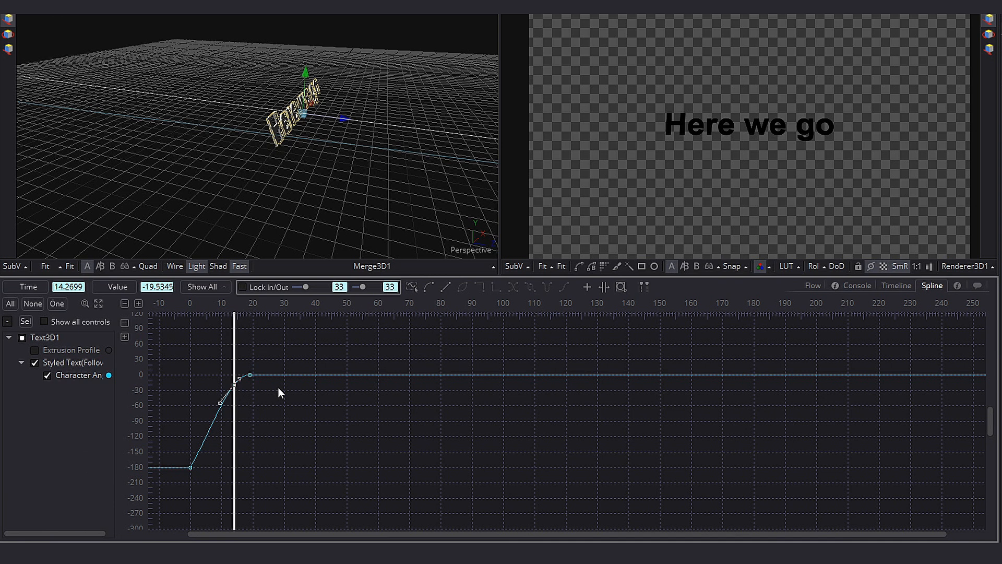
click(98, 304)
drag(733, 350, 690, 353)
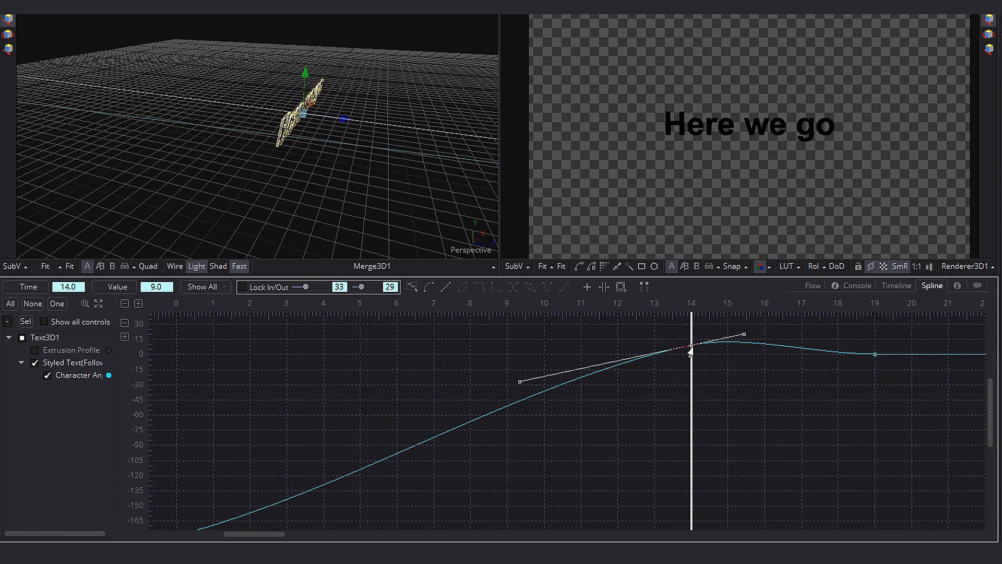
key(f)
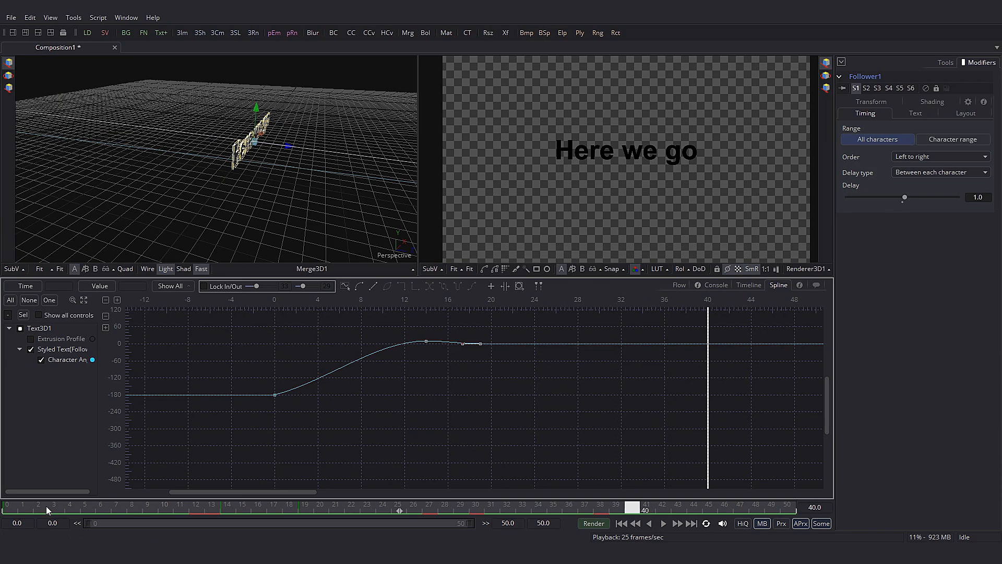
Play the delayed letter-by-letter rotation from frame 0 to check its timing
drag(48, 511, 17, 511)
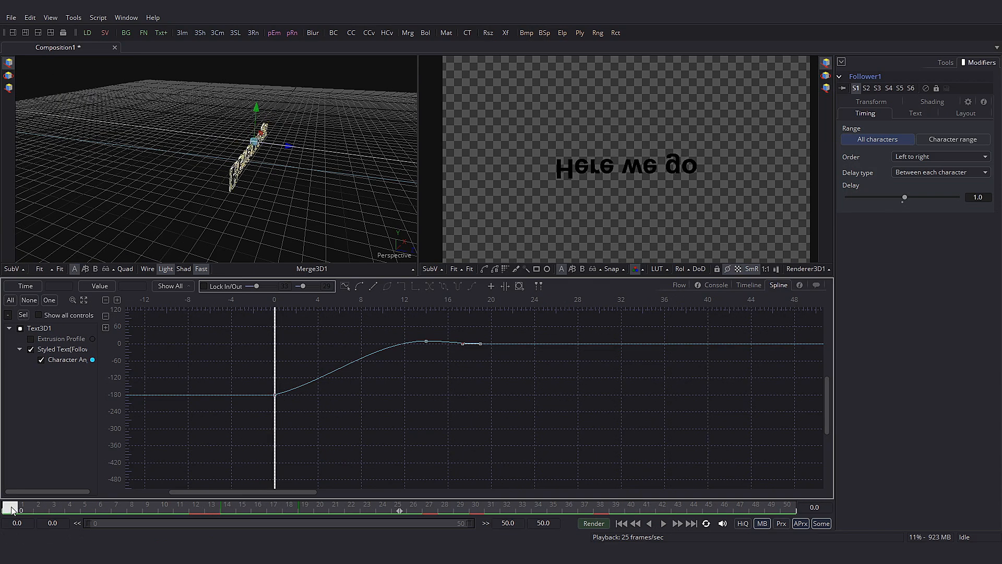
click(663, 525)
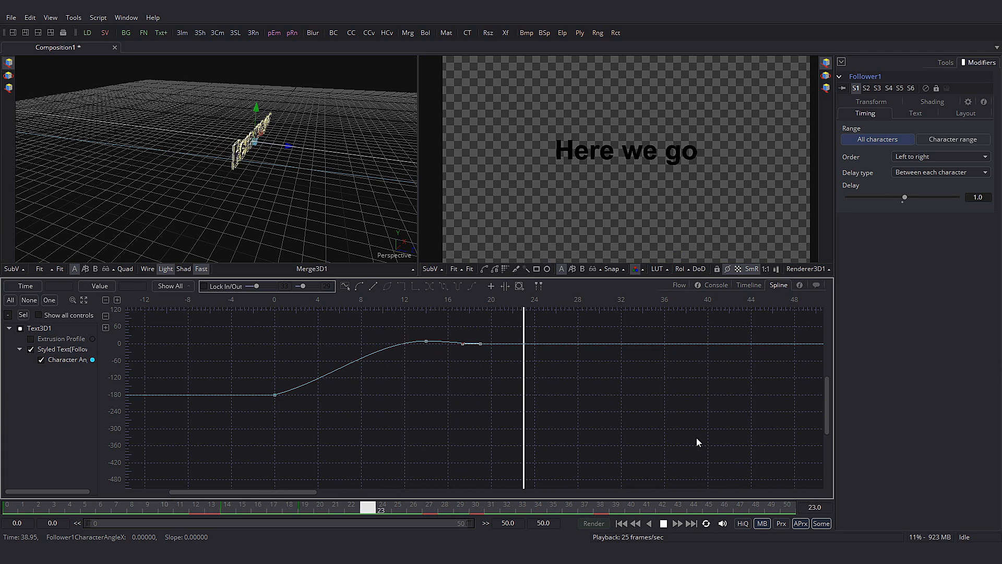
key(space)
Keyframe the Follower's shading opacity at 0 on frame 2 and at 1.0 on frame 5
click(680, 285)
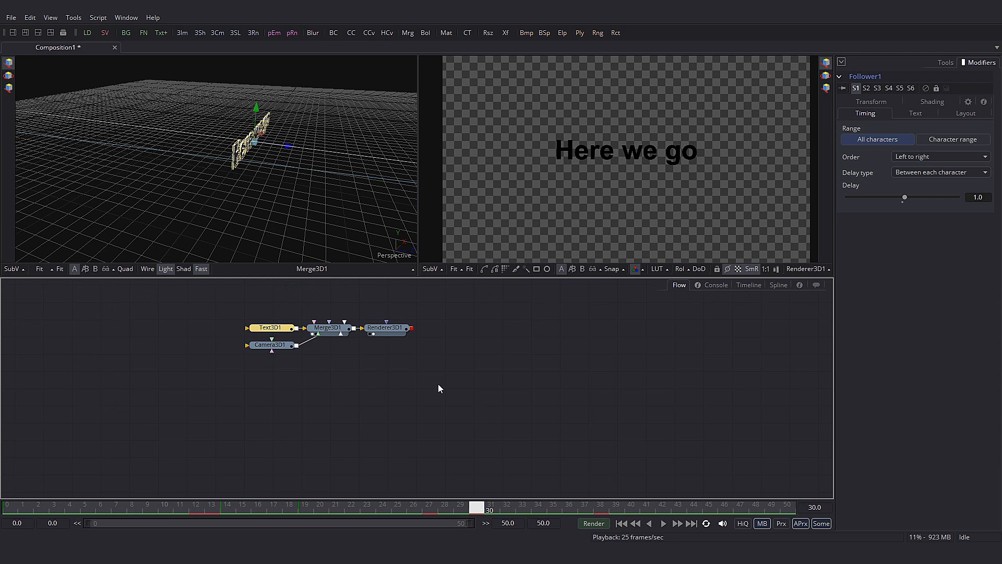
click(934, 100)
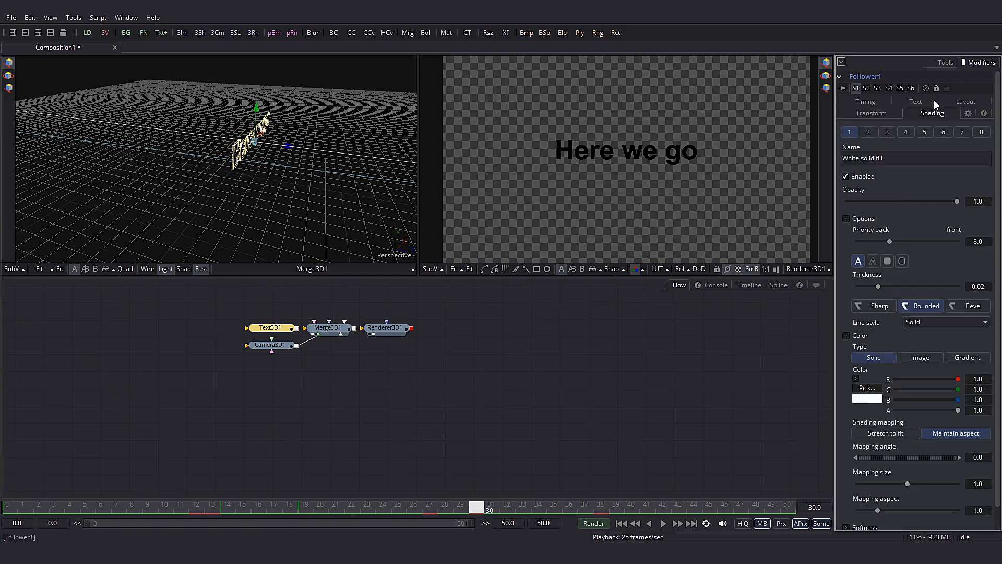
click(40, 507)
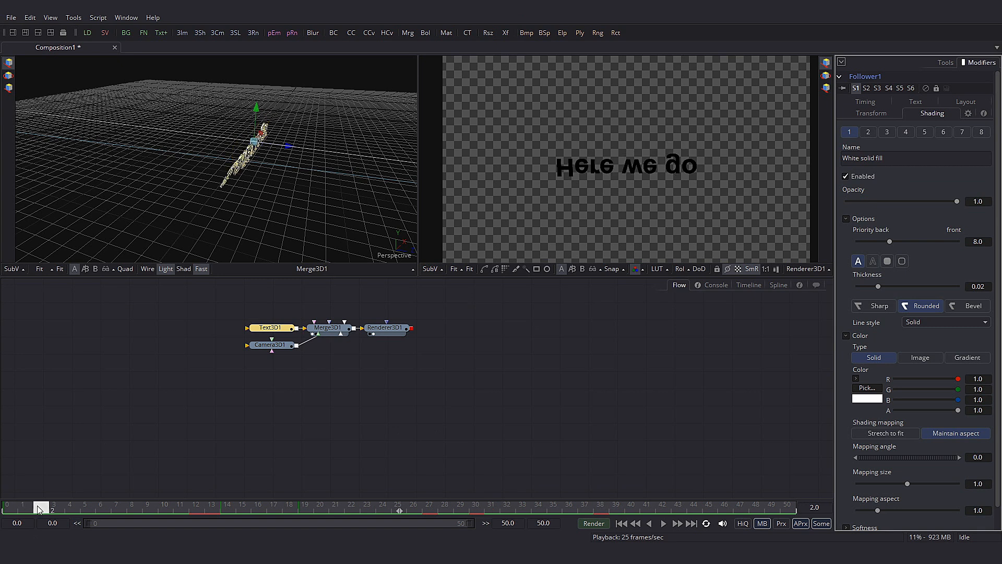
drag(957, 201, 737, 211)
right_click(907, 202)
click(924, 207)
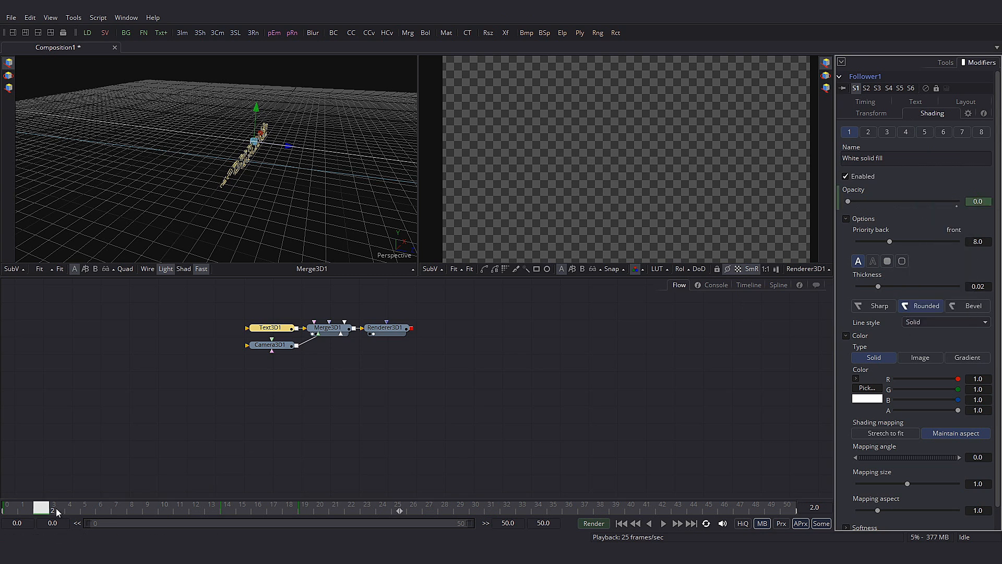
drag(48, 509, 96, 510)
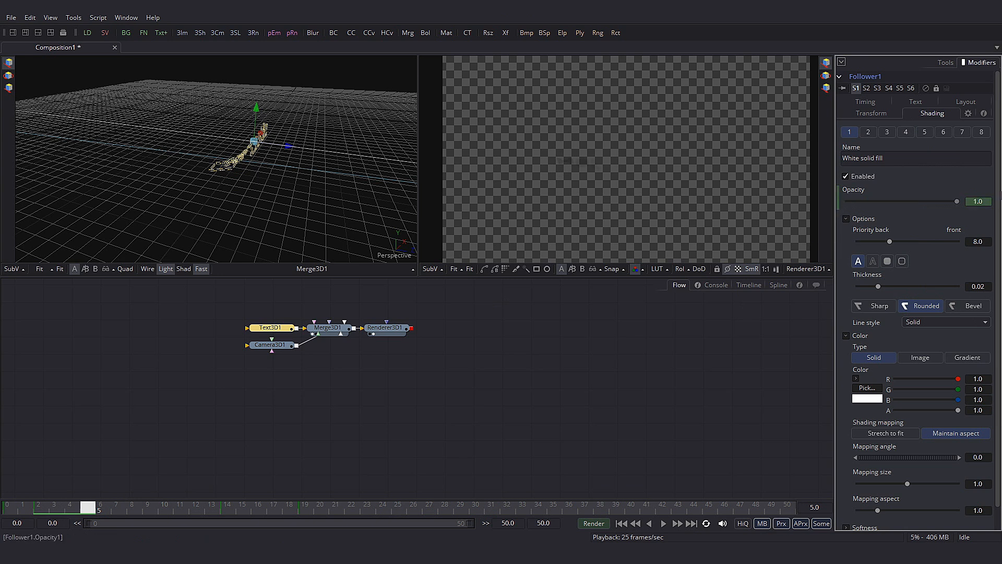
Play the animation from frame 0 to review the rotation together with the opacity fade-in
drag(88, 508, 9, 508)
click(661, 524)
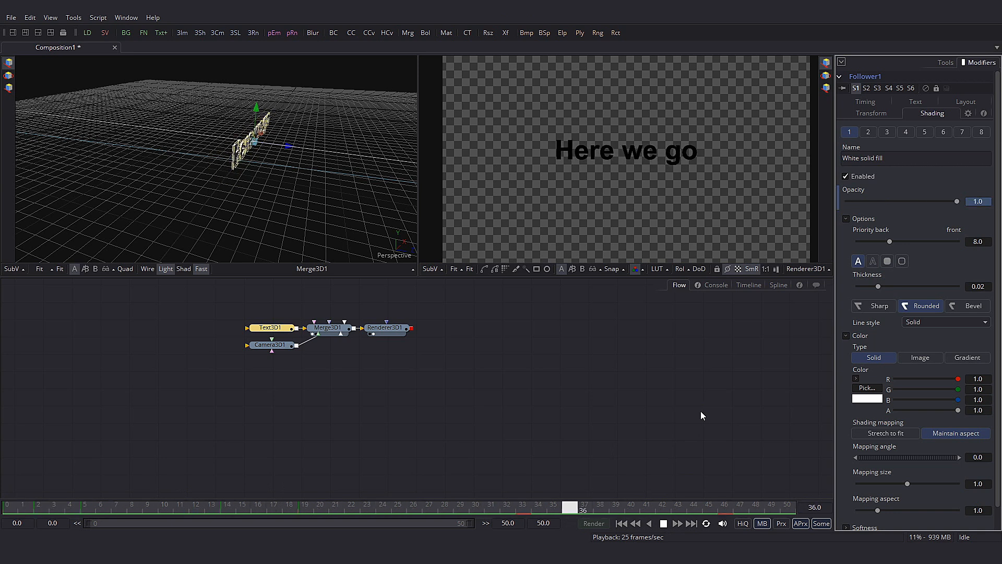
click(526, 509)
Go to frame 15 and add a Point Light connected to Merge3D1
drag(526, 509, 244, 510)
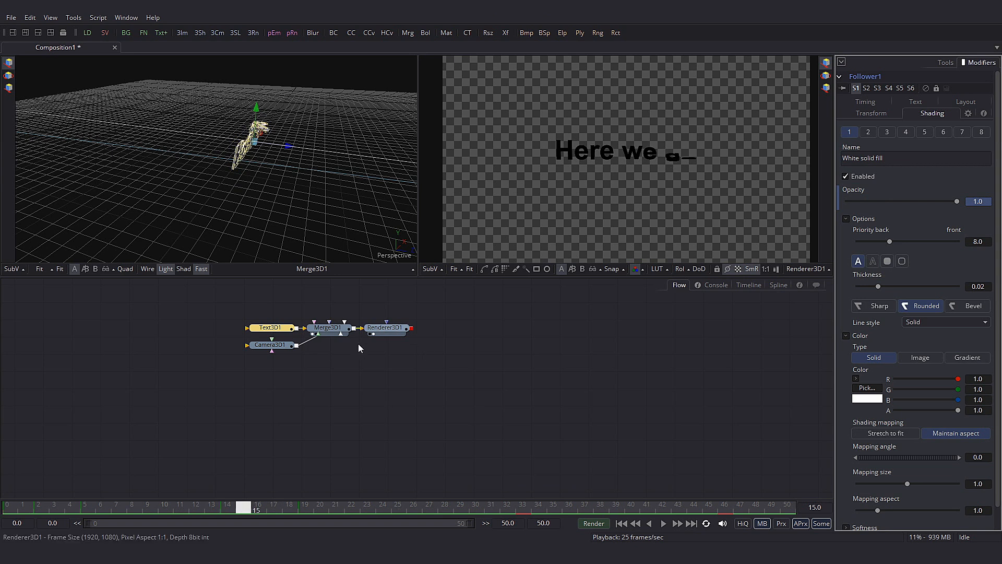
click(329, 330)
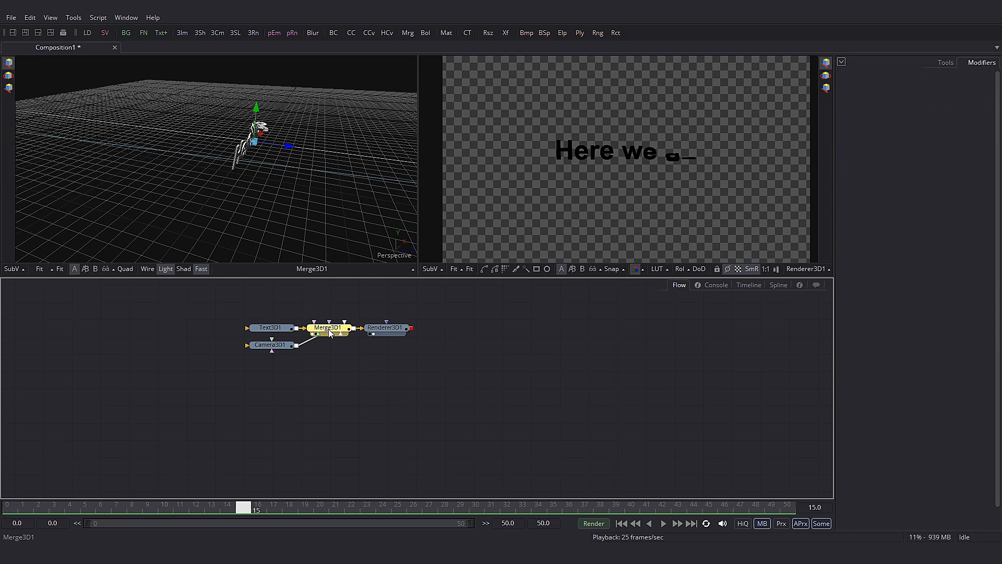
key(ctrl+space)
text(point)
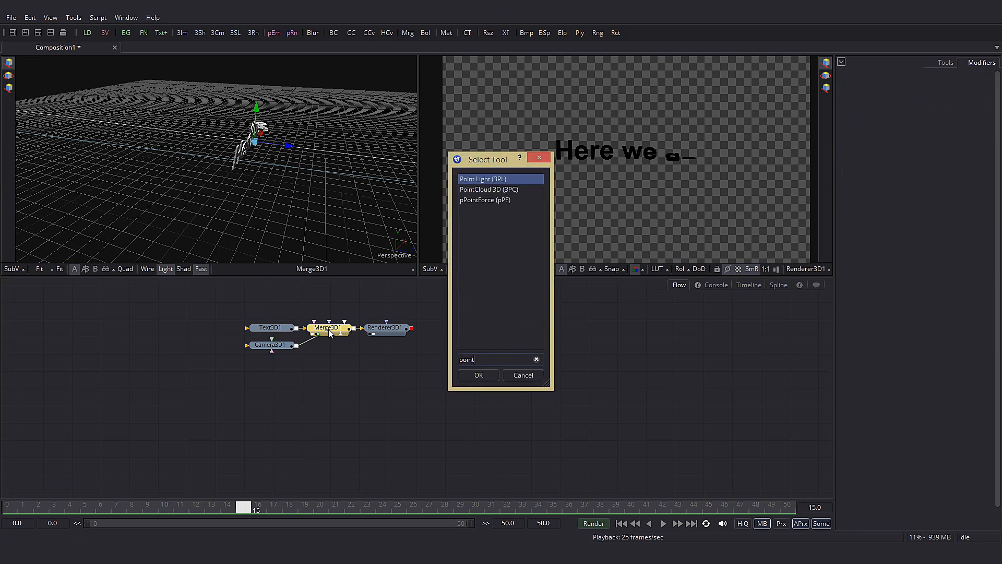
click(478, 376)
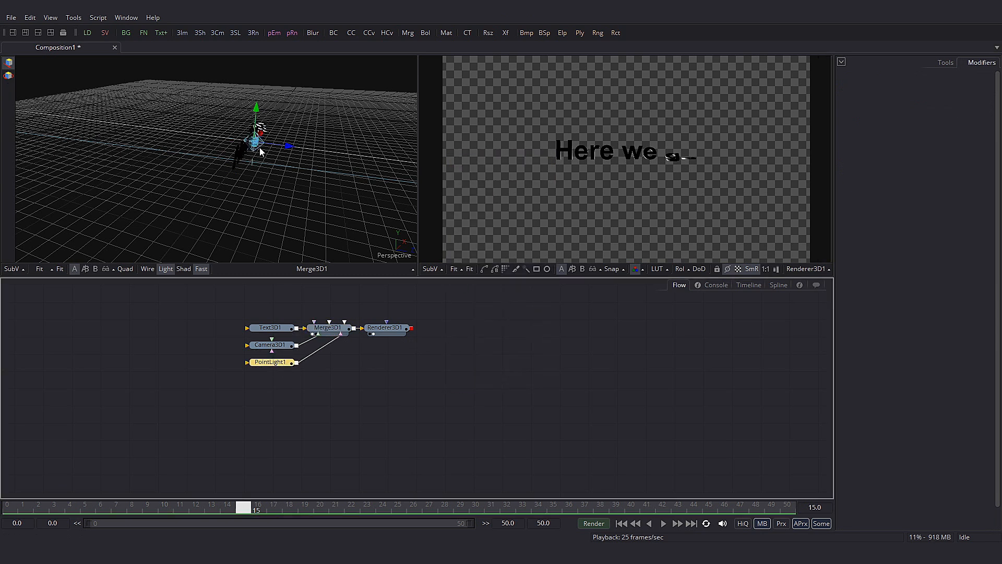
Lower the first point light along the vertical axis so it sits slightly beneath the text
click(256, 115)
drag(256, 115, 257, 126)
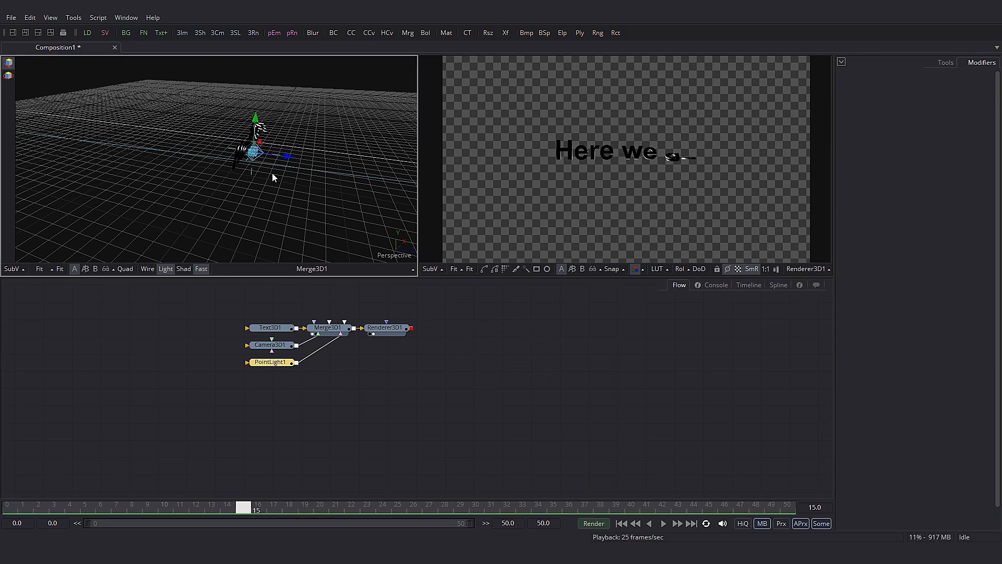
drag(269, 185, 274, 208)
drag(306, 137, 297, 142)
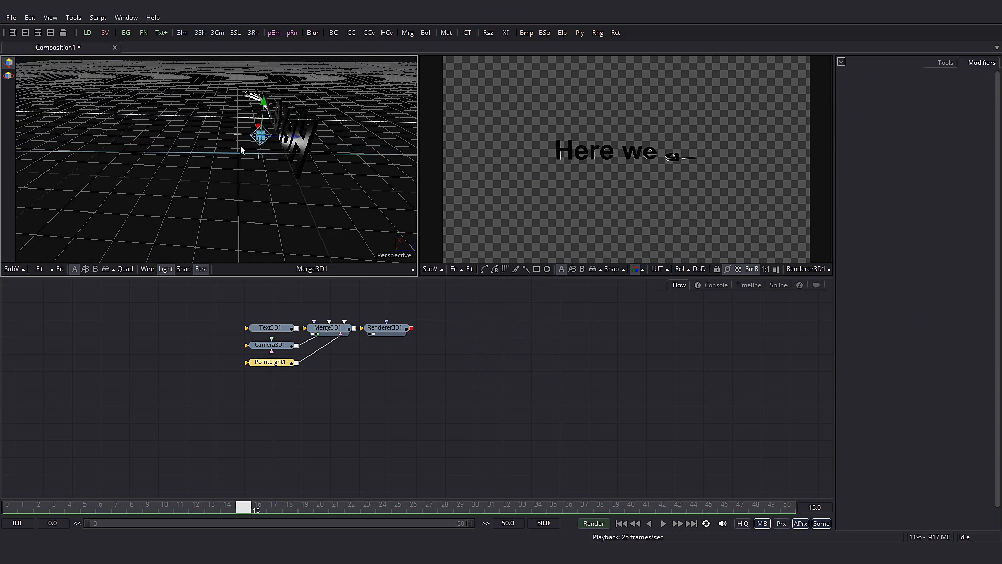
drag(263, 100, 262, 103)
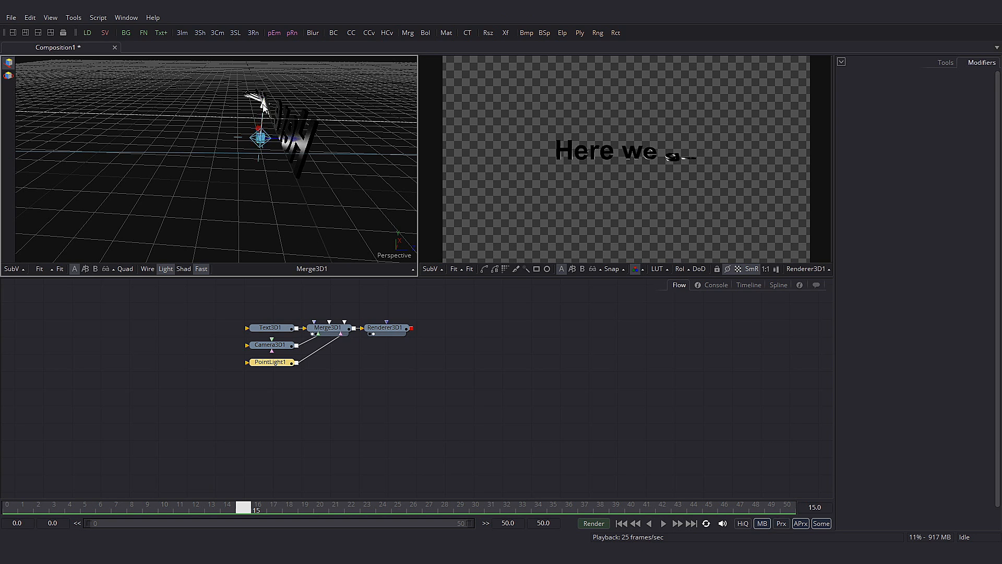
Add a second Point Light to Merge3D1
click(335, 332)
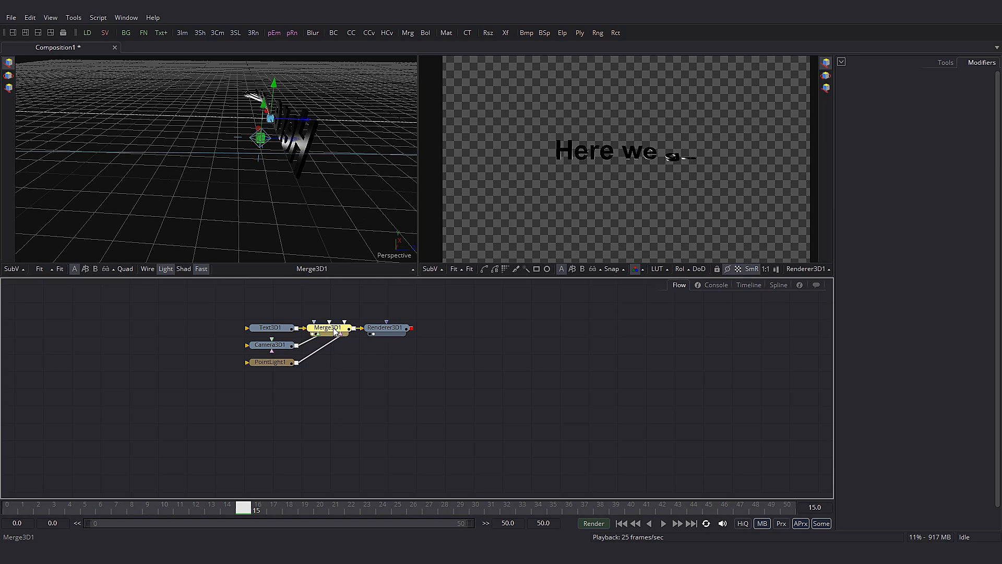
key(shift+space)
text(point)
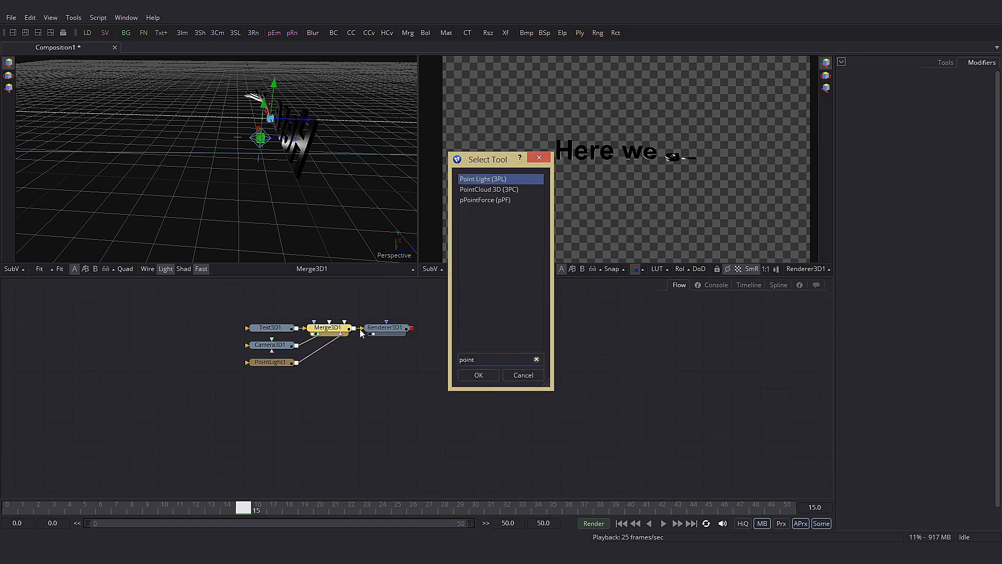
click(479, 375)
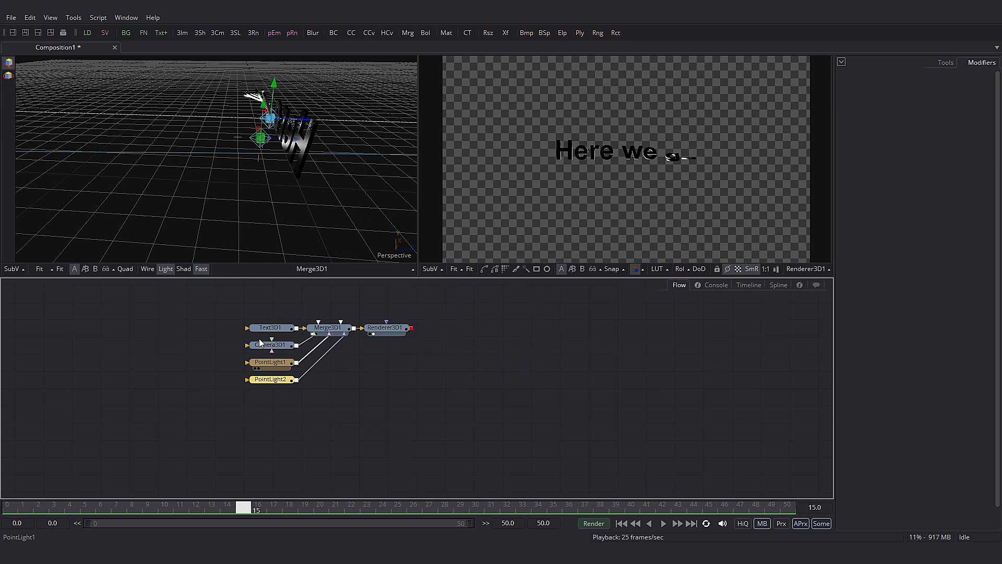
Raise the second point light well above the text, shift it along the Z axis, and check the lighting at frame 32
drag(277, 86, 286, 38)
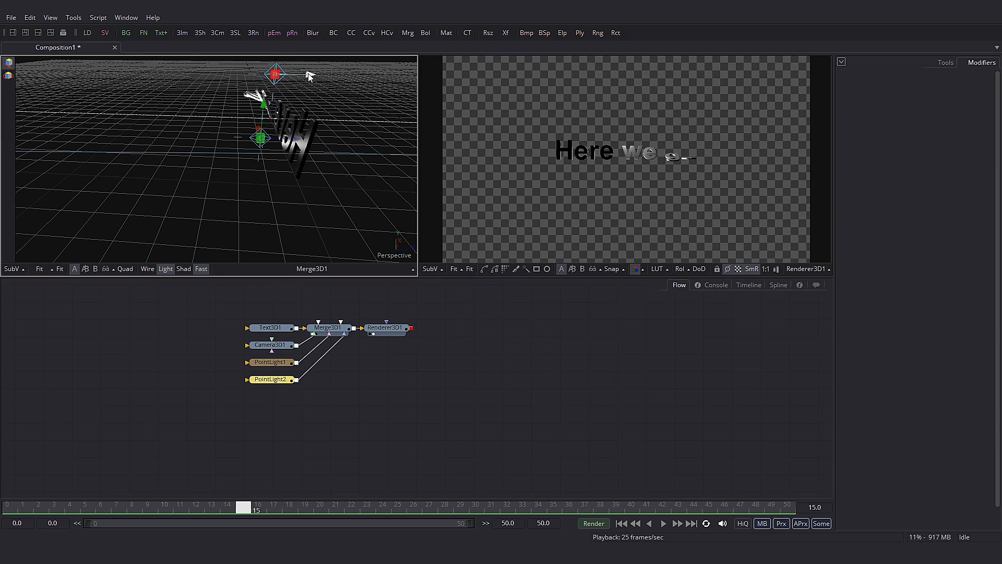
drag(308, 74, 325, 76)
drag(368, 204, 329, 201)
drag(249, 109, 257, 84)
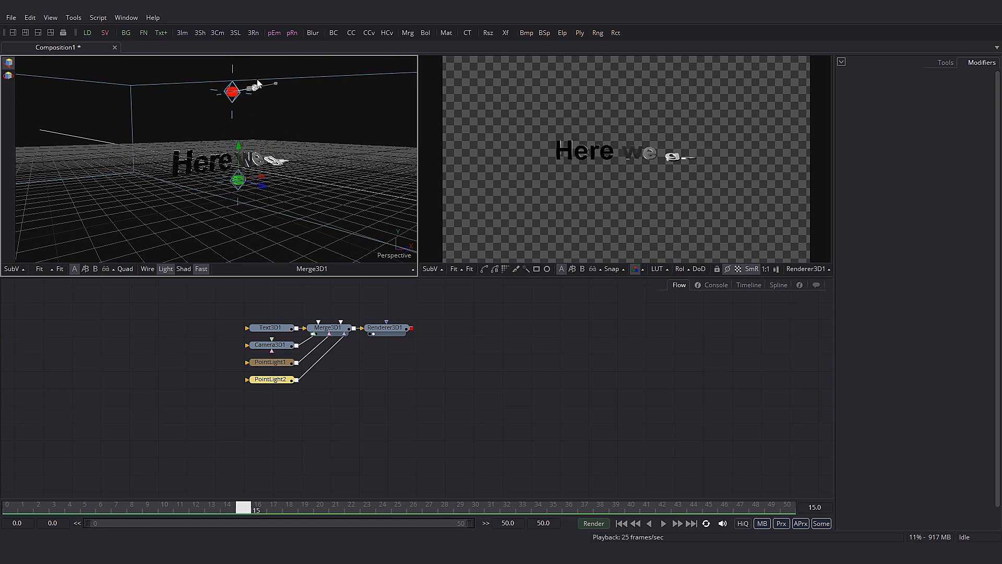
drag(368, 509, 513, 509)
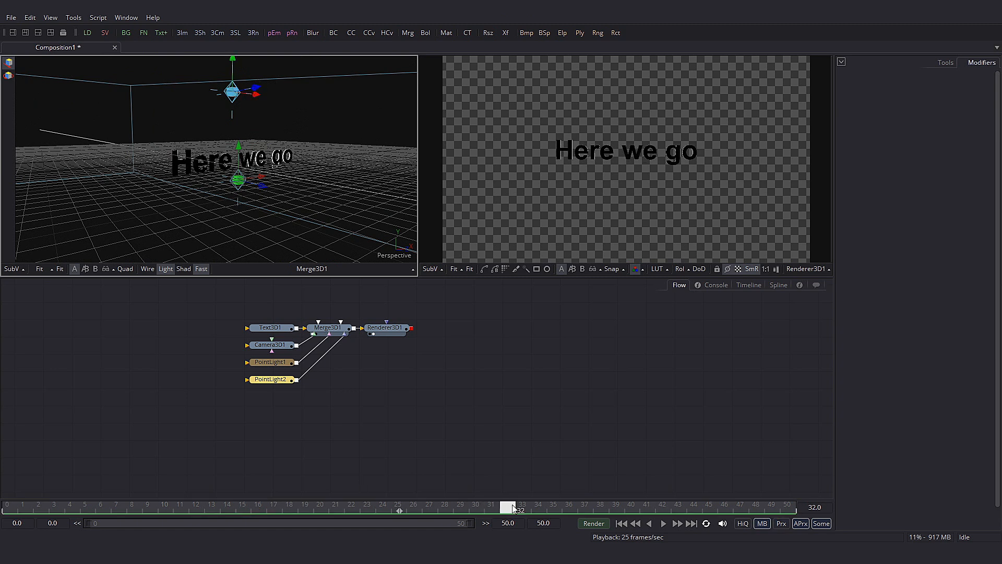
mouse_move(277, 92)
mouse_down()
mouse_move(305, 236)
mouse_move(272, 90)
mouse_up()
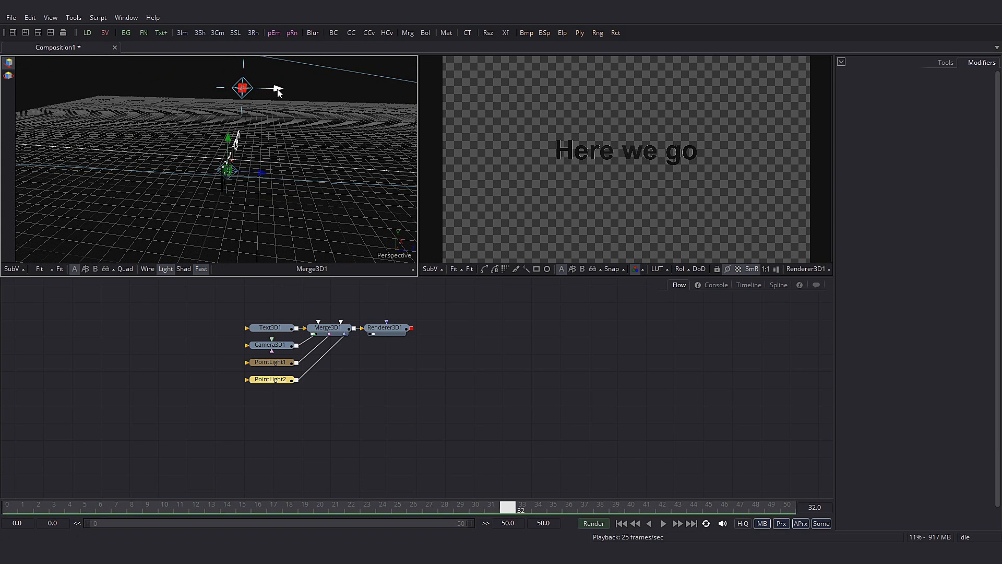
Set PointLight1's intensity to 5.0 and its color to light blue, with hue about 0.57 and saturation about 0.48
click(276, 363)
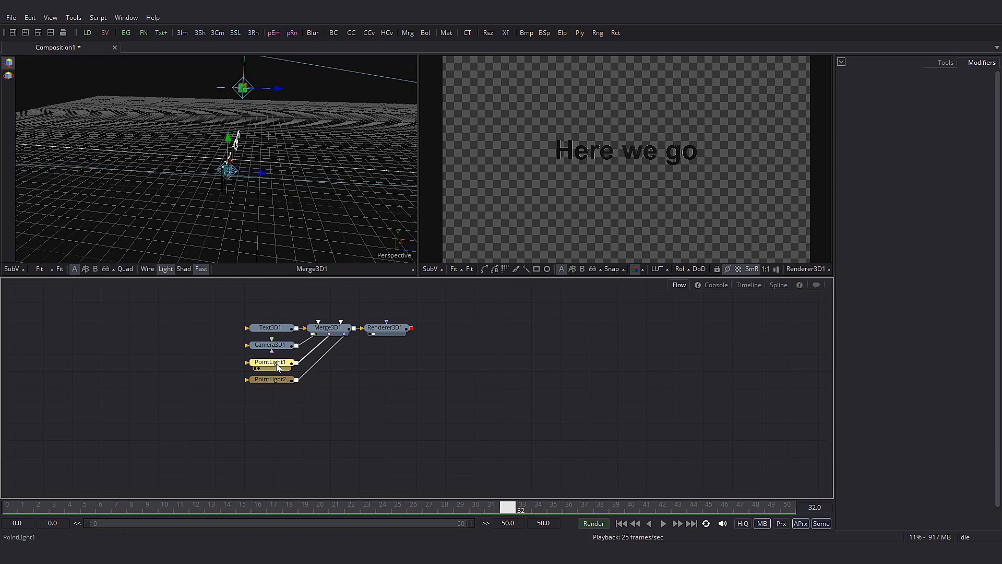
click(948, 62)
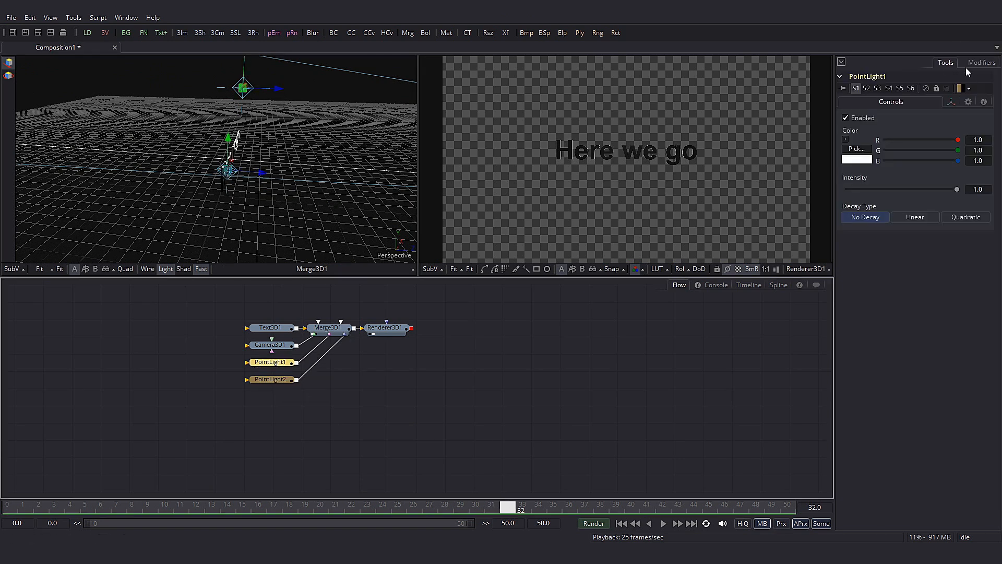
click(975, 190)
key(Tab)
click(847, 137)
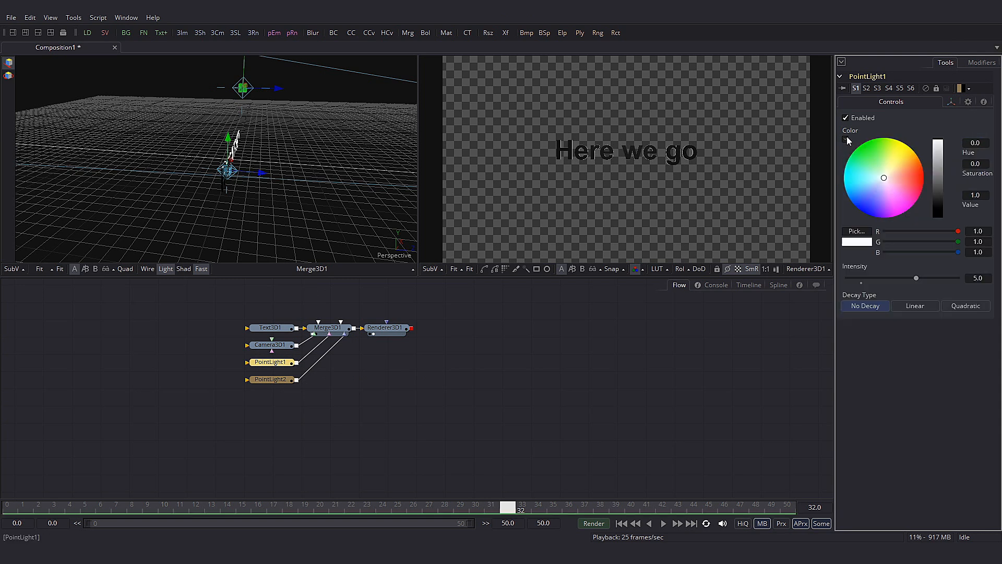
click(867, 186)
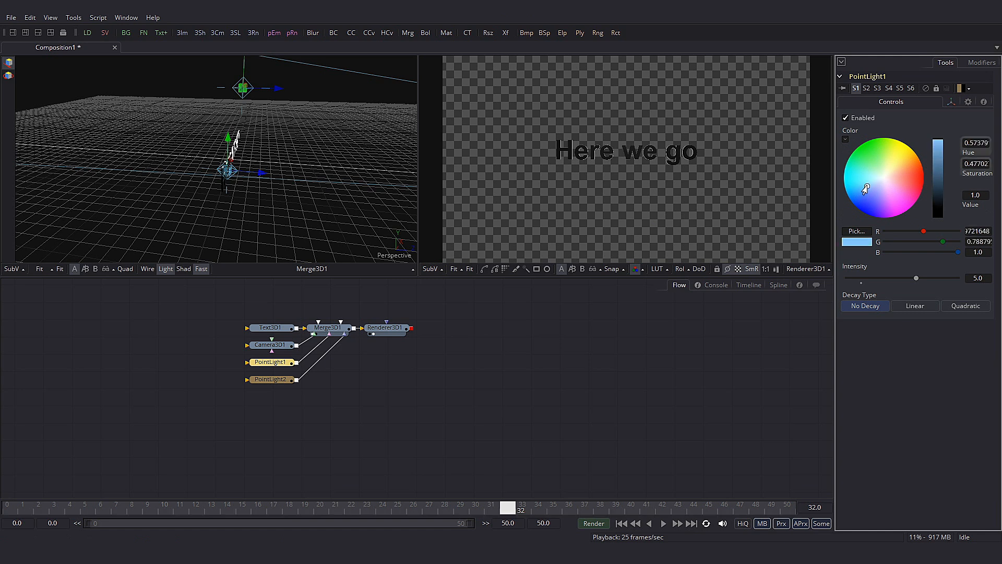
Set PointLight2's color to yellow, with hue about 0.14 and saturation about 0.60
click(263, 382)
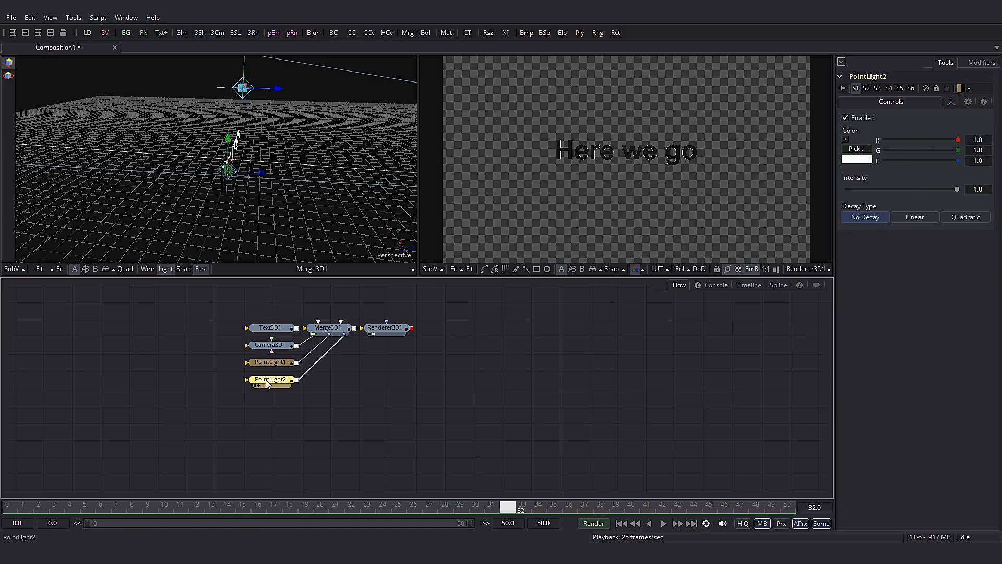
click(846, 139)
click(898, 163)
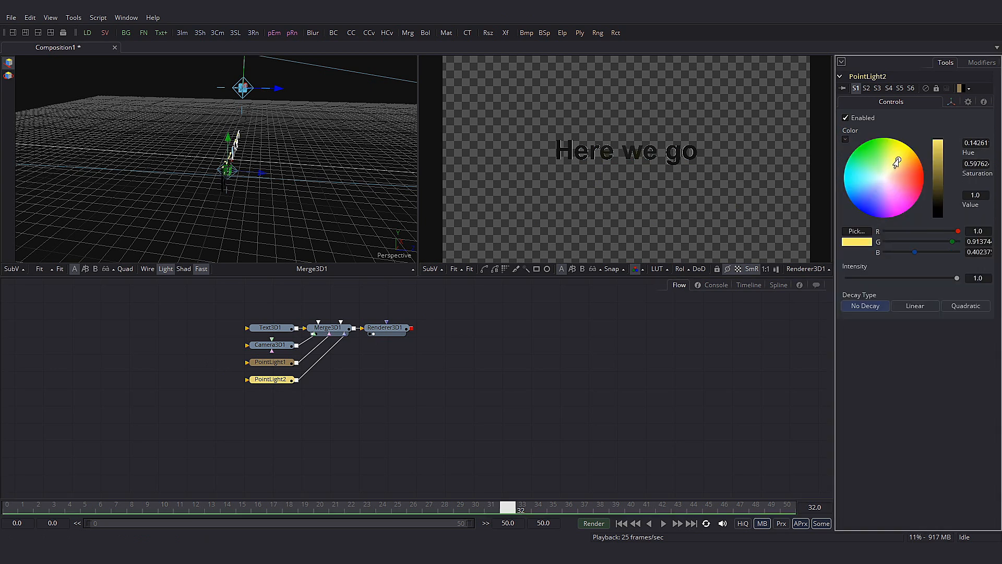
Add a Spot Light connected to Merge3D1
click(334, 332)
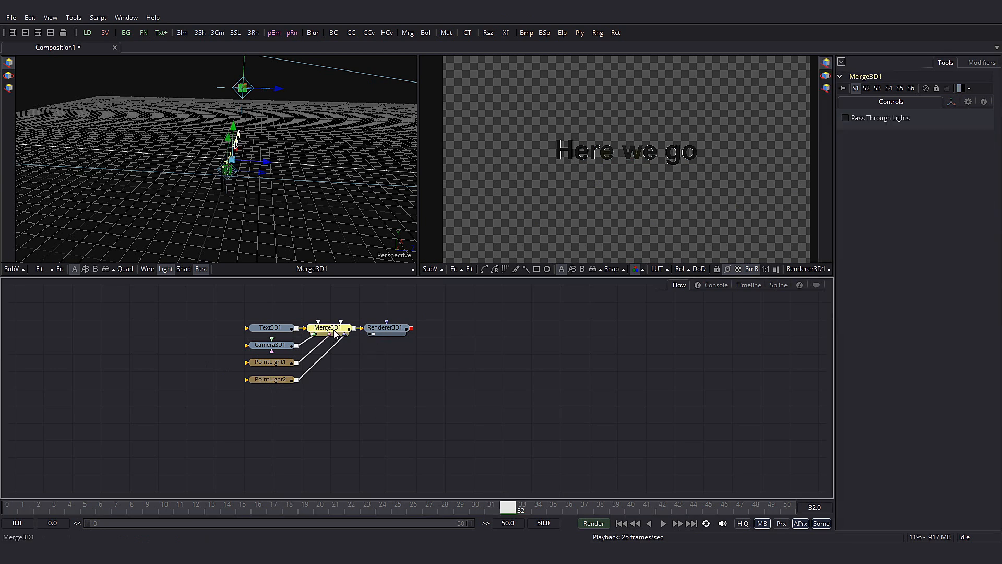
key(shift+space)
text(spo)
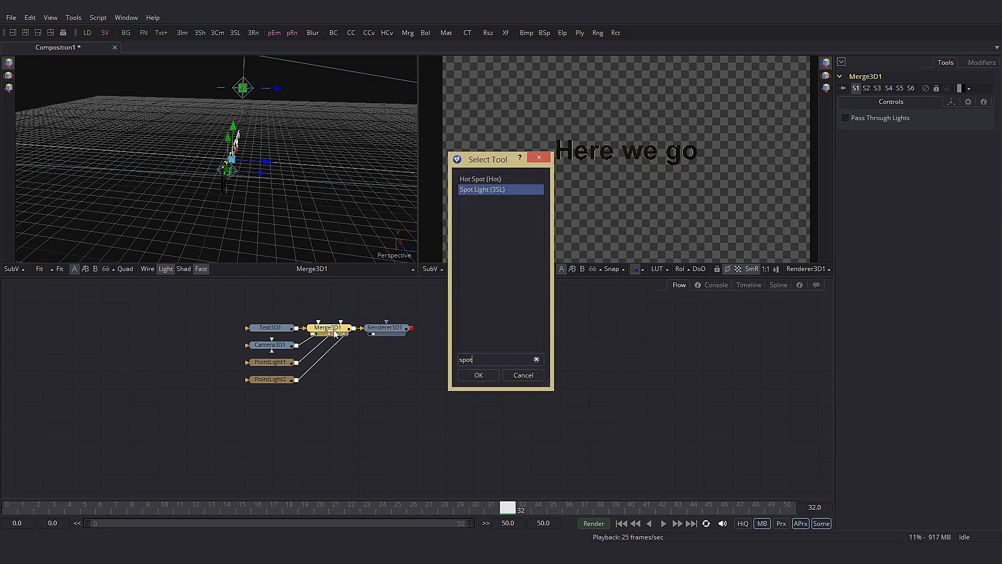
text(t)
key(Return)
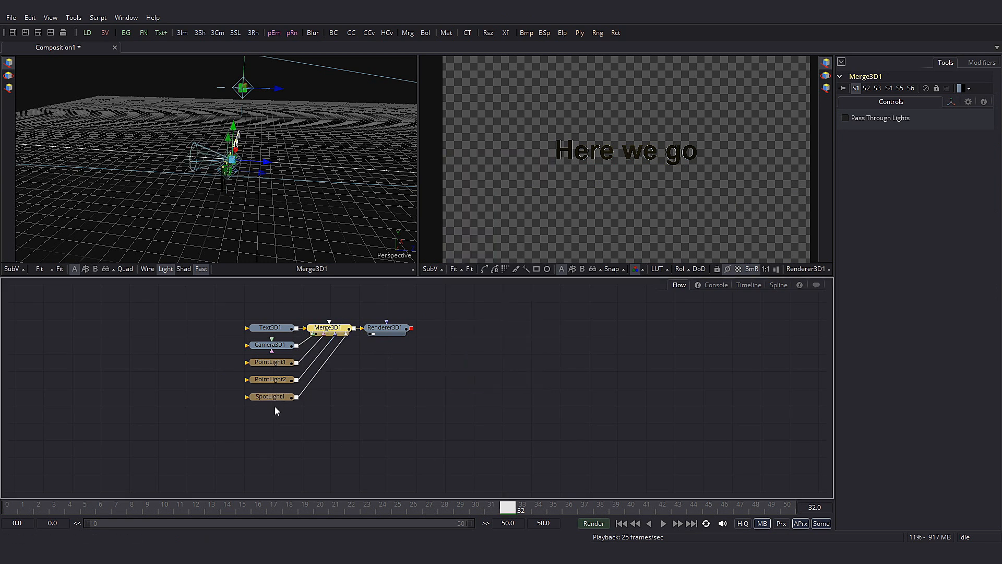
Move SpotLight1 out in front of the text and set cone angle to about 46.3, penumbra angle to 7.33 and dropoff to 2.17
drag(265, 161, 416, 171)
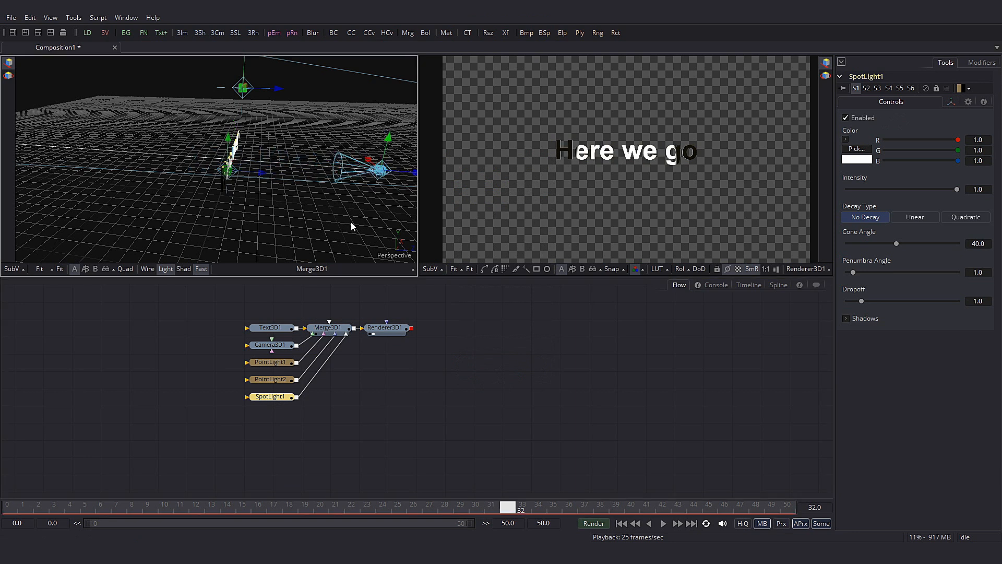
drag(853, 272, 877, 301)
mouse_move(900, 245)
mouse_down()
mouse_move(917, 245)
mouse_move(904, 243)
mouse_up()
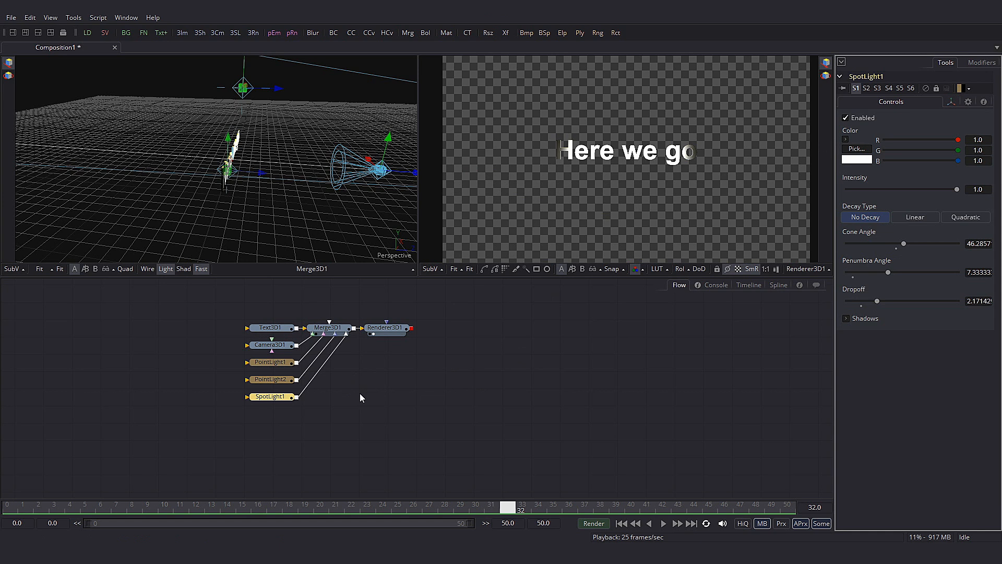
Add the Rock shader from the library's shader templates to the flow and show it in the viewer that displayed Merge3D1
drag(360, 394, 374, 447)
key(ctrl+b)
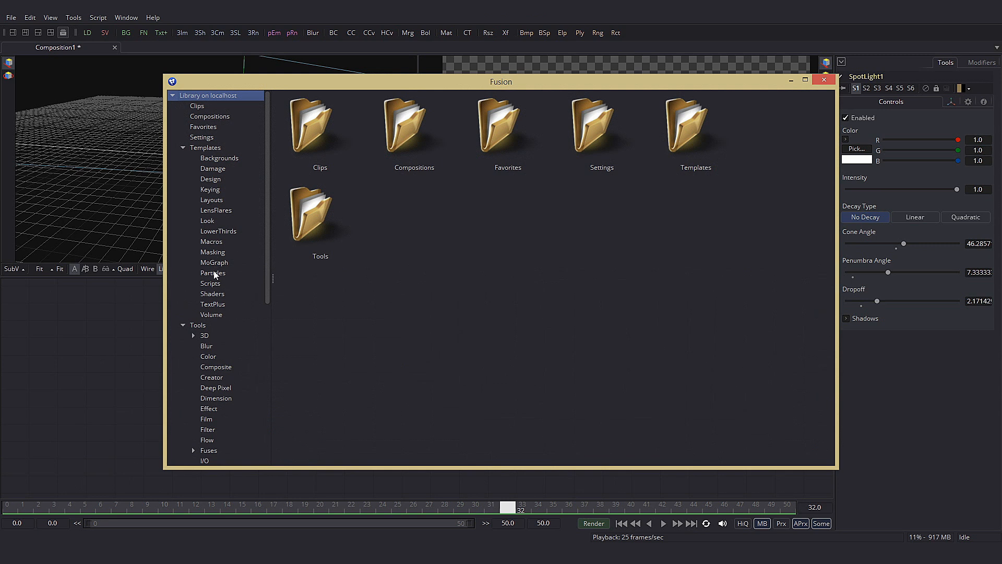
click(216, 295)
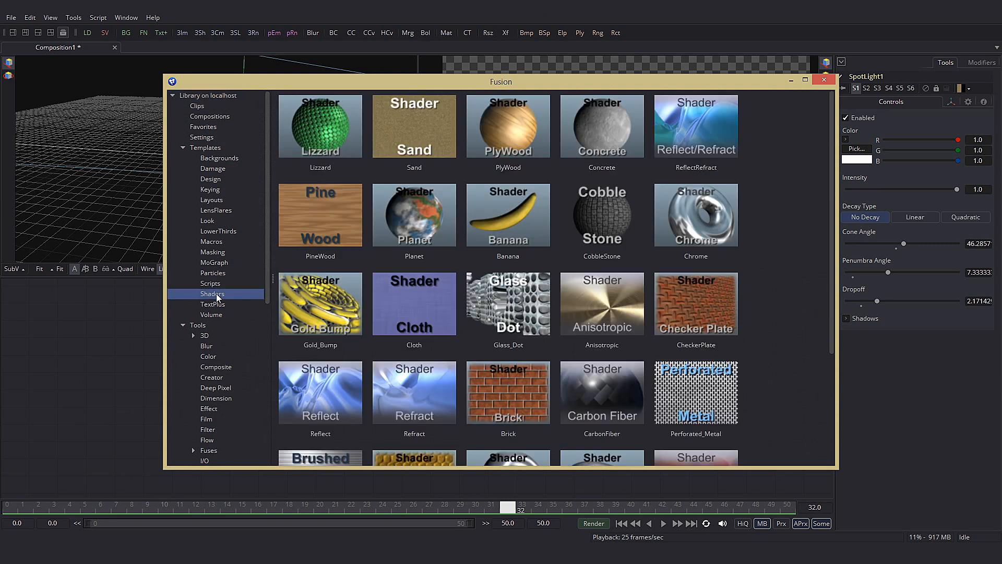
scroll(599, 422, down, 3)
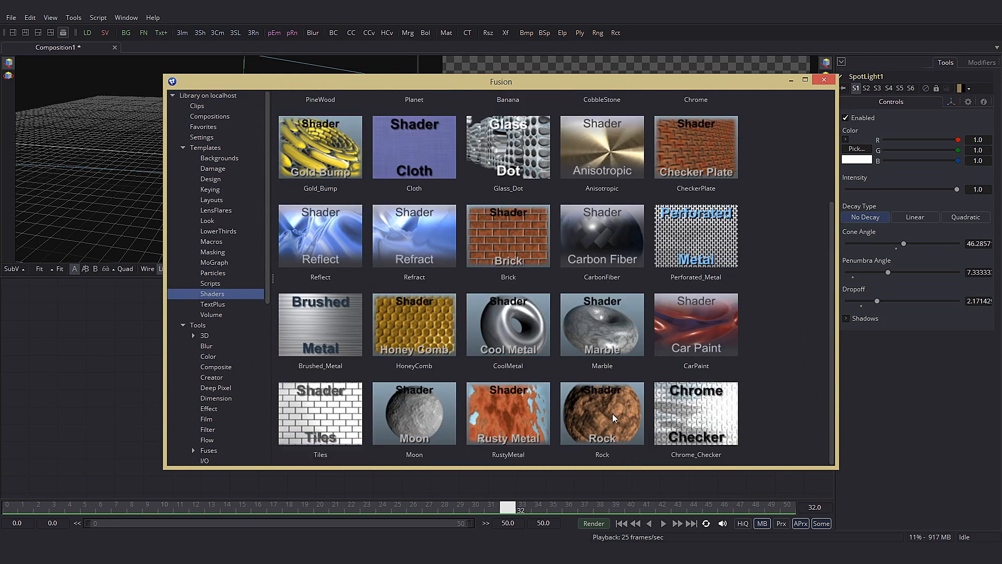
double_click(615, 418)
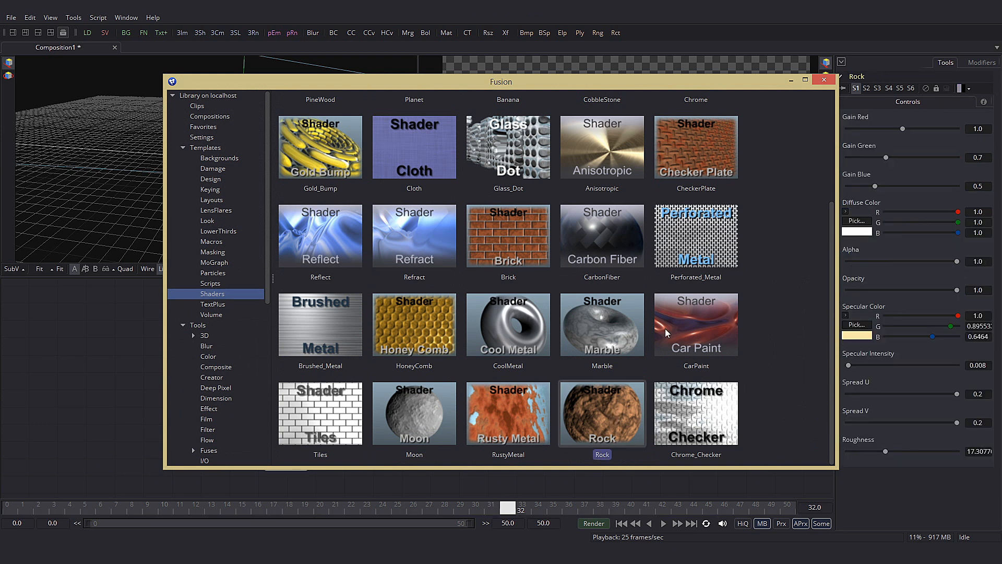
click(824, 80)
drag(289, 468, 260, 186)
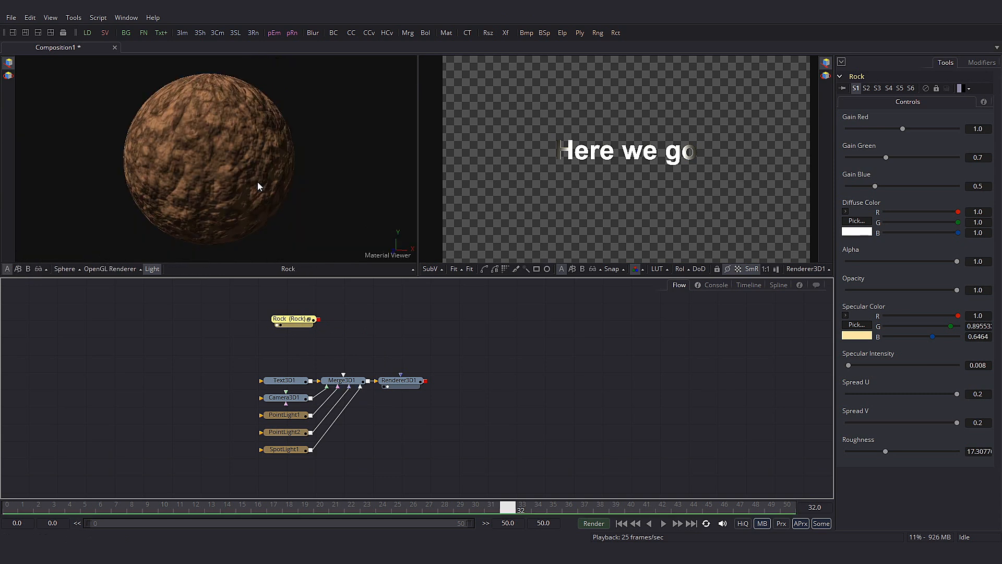
Move Text3D1 clear of Merge3D1 and insert a Replace Material 3D node between them
click(300, 327)
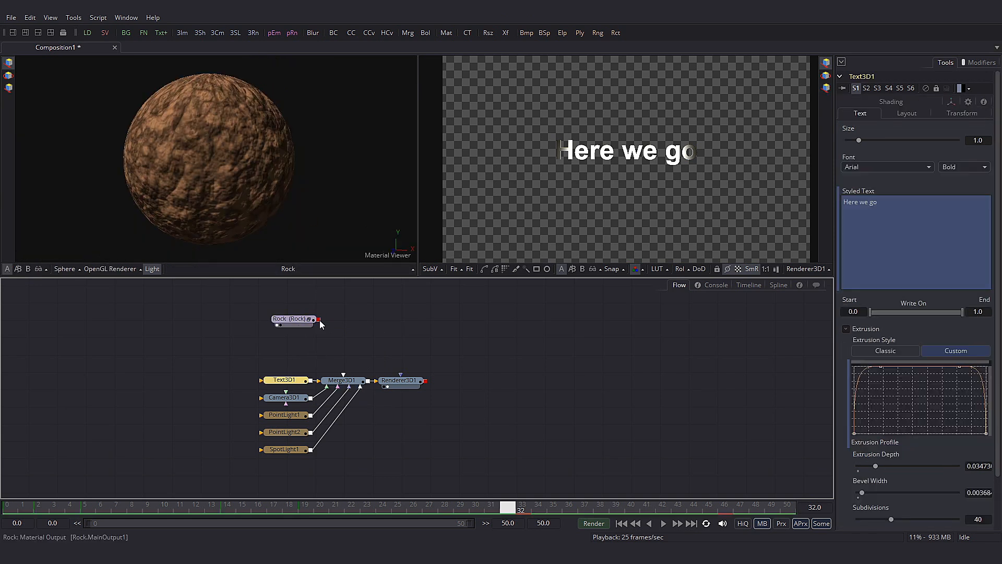
drag(320, 325, 363, 349)
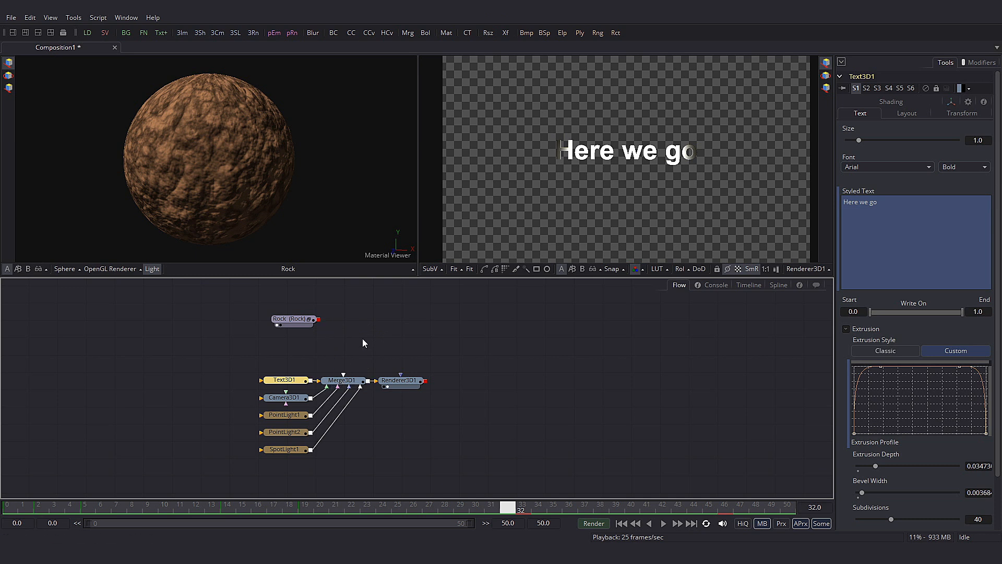
drag(289, 383, 241, 358)
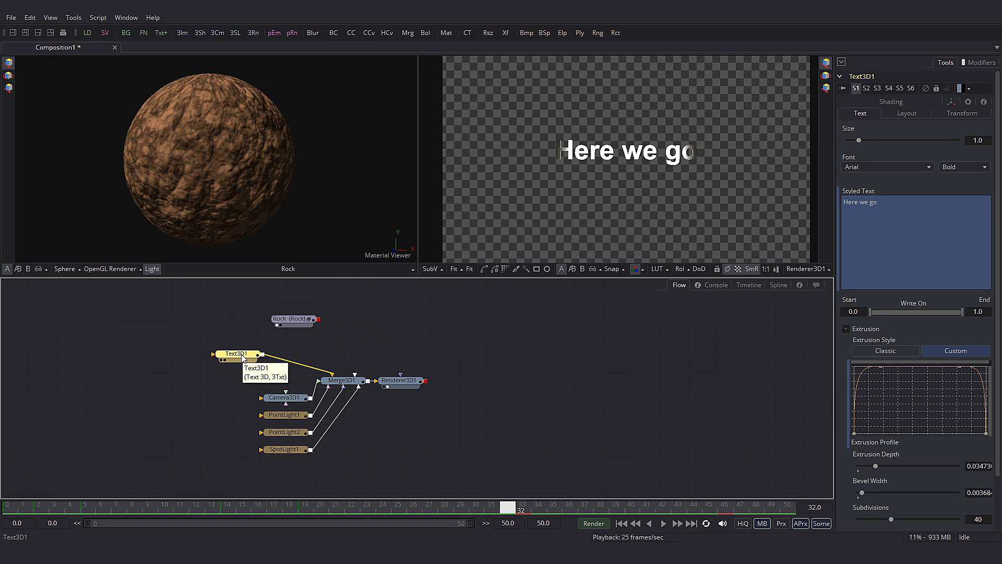
key(ctrl+space)
text(repl)
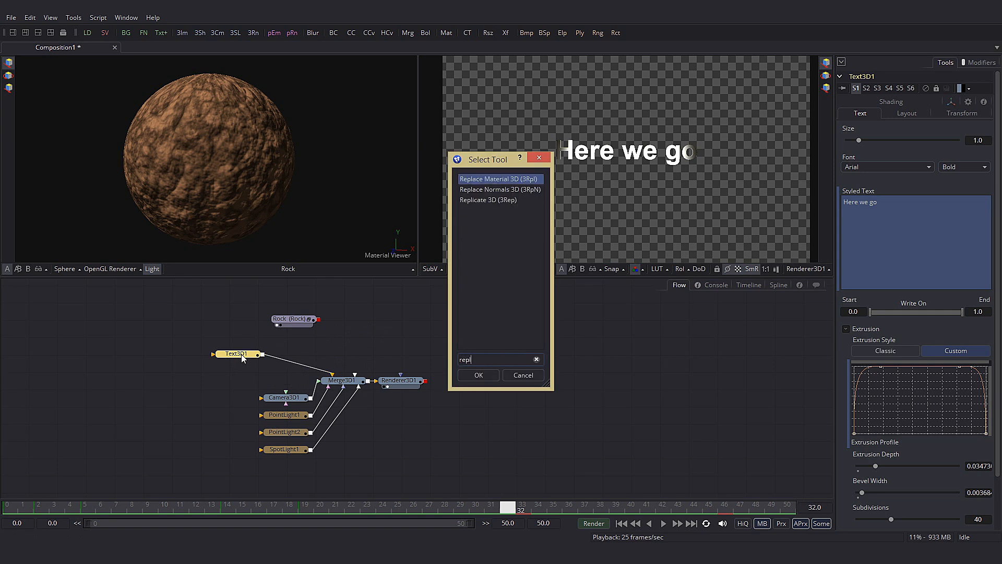
click(477, 374)
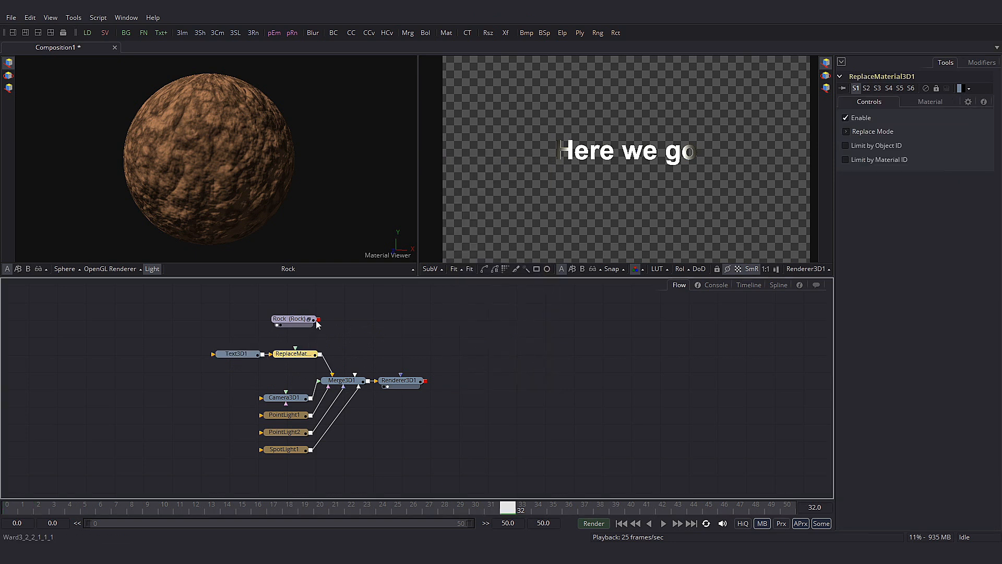
Connect the Rock shader to the Replace Material node's material input and play back the textured title animation
drag(318, 319, 295, 359)
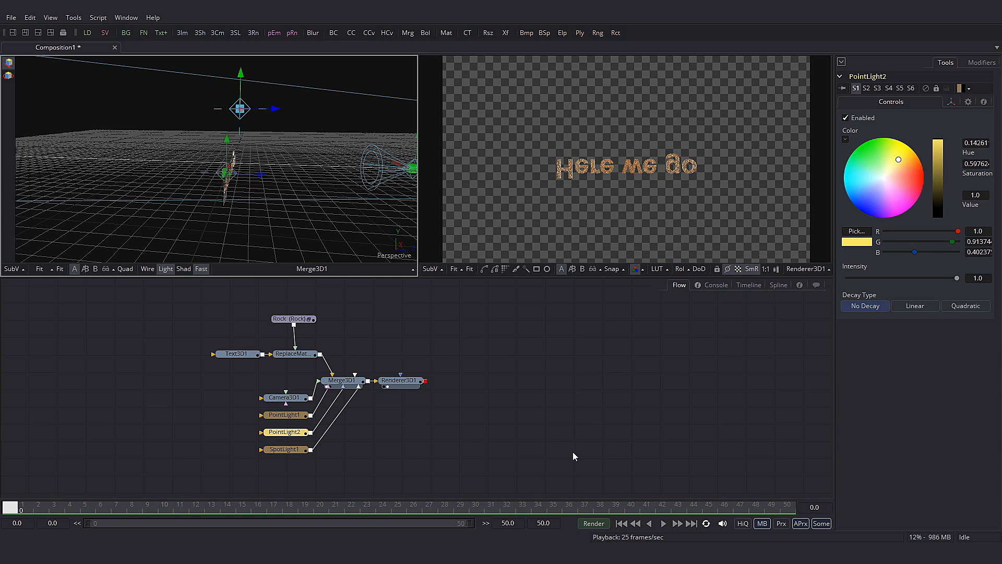
click(663, 523)
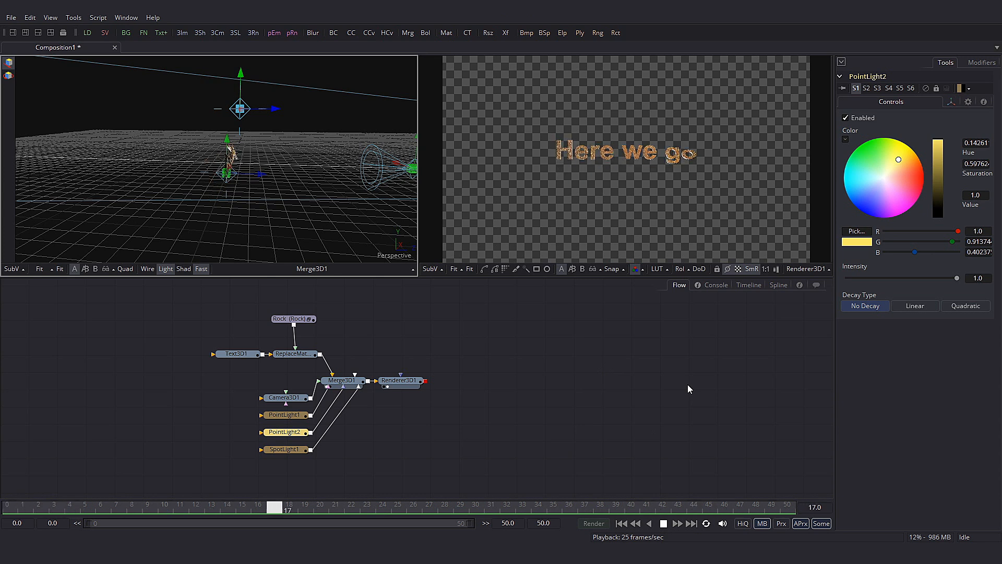
click(663, 524)
Duplicate Merge3D1 together with Renderer3D1 and place the copies above the originals in the flow
click(342, 380)
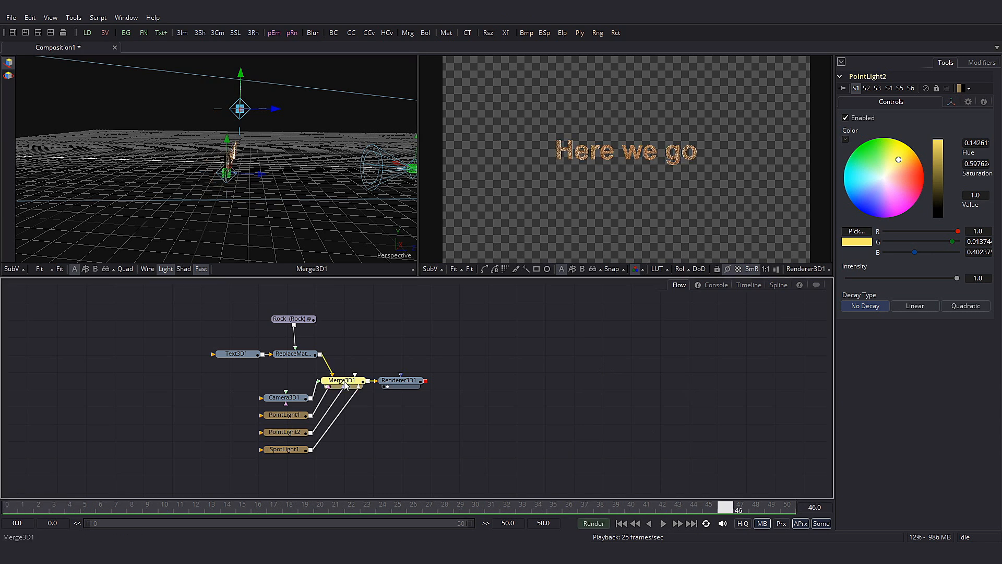
drag(348, 349, 388, 385)
key(ctrl+c)
key(ctrl+v)
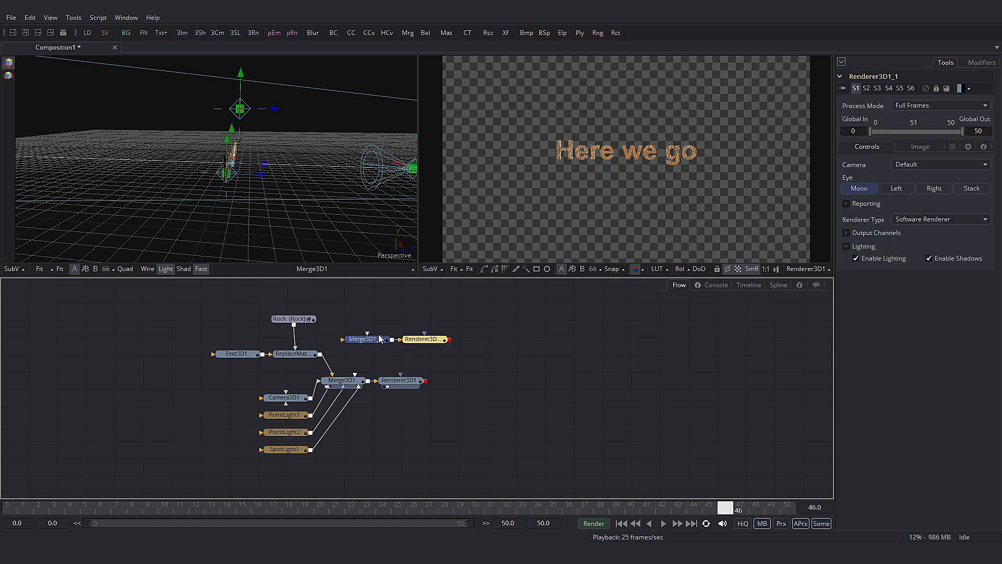
Connect Text3D1 and Camera3D1 to Merge3D1_1, and feed Renderer3D1_1 into the mask input of Renderer3D1
drag(262, 354, 343, 339)
drag(312, 402, 368, 345)
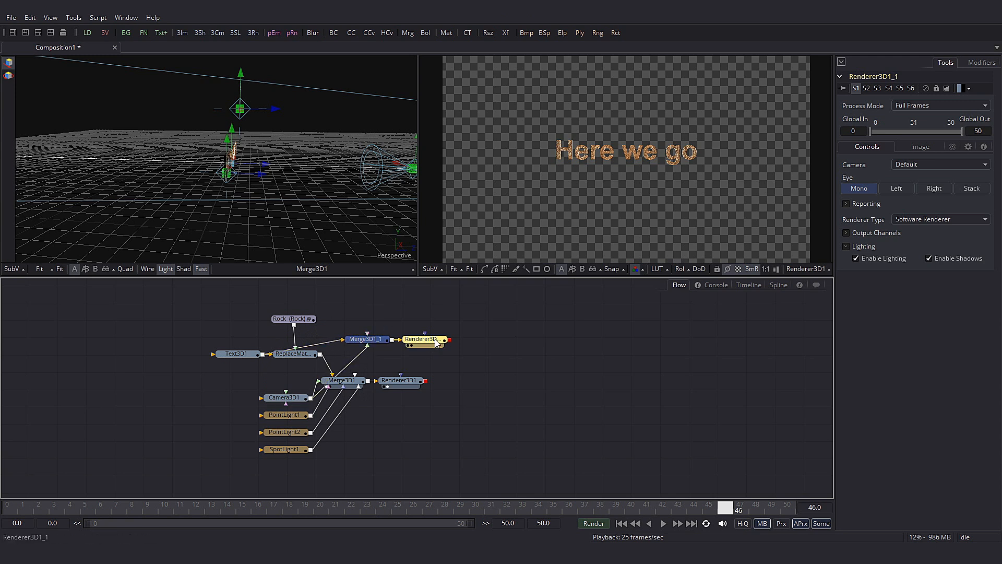
drag(449, 340, 402, 381)
Play the masked Renderer3D1 animation from frame 0 to check the title
click(12, 509)
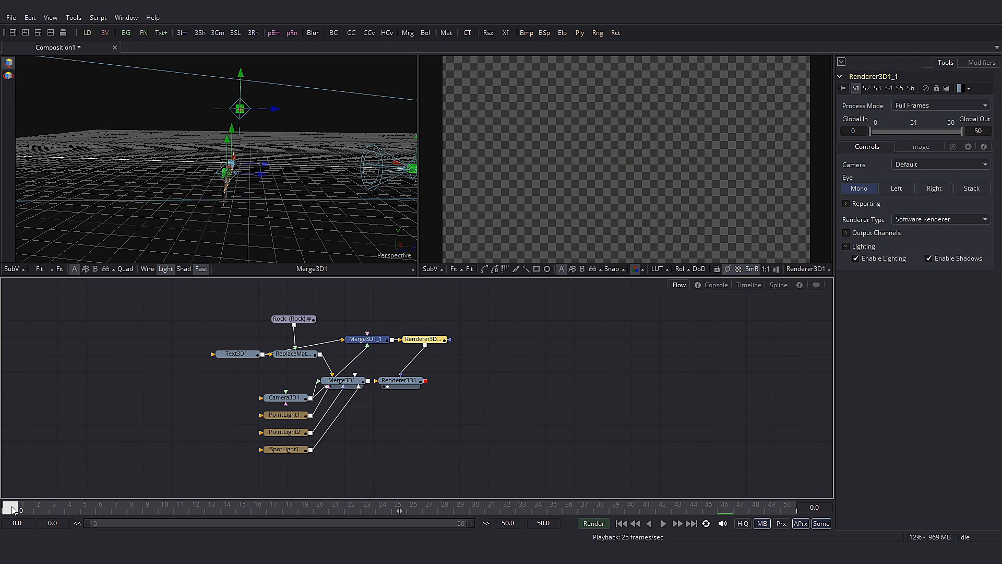
click(399, 381)
click(662, 523)
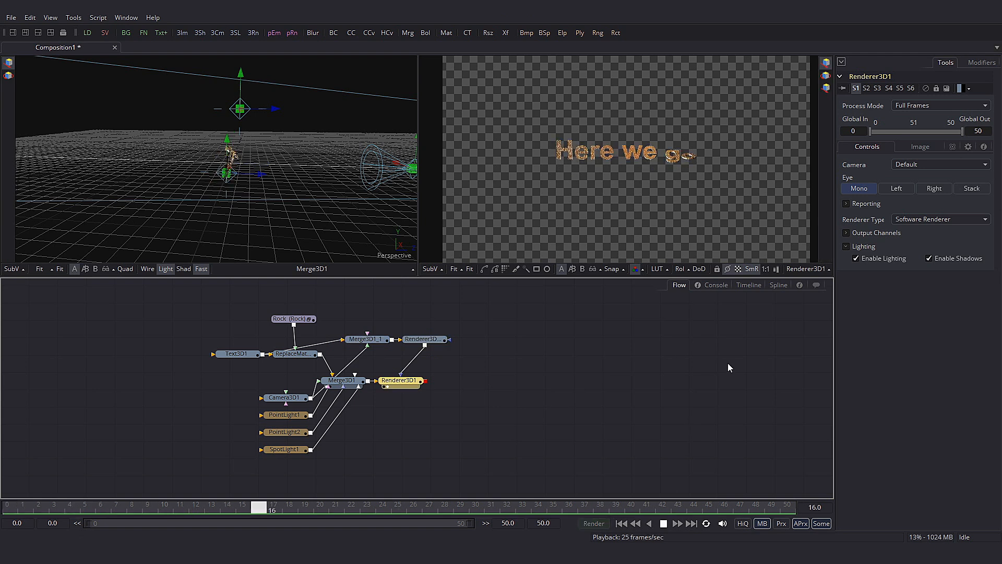